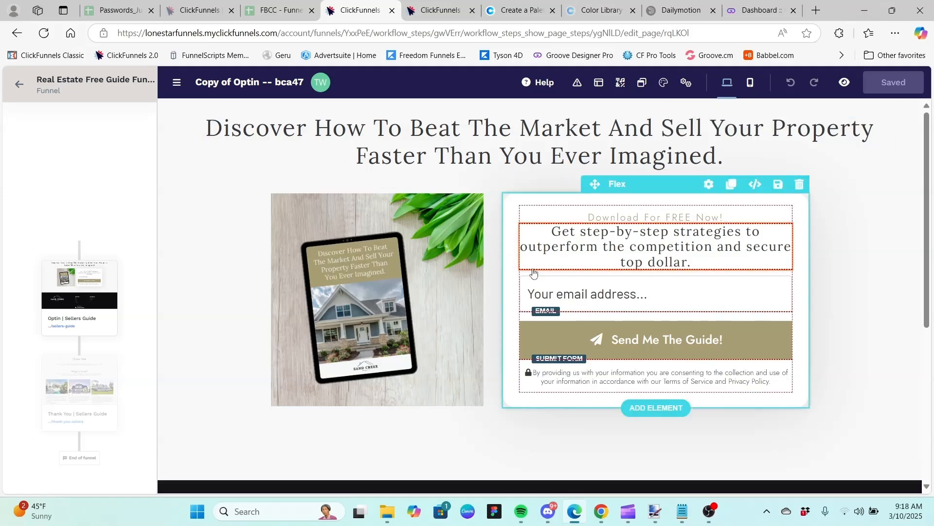
# Switch to Groove Designer Pro and show the tablet templates in the Mockups category.
pyautogui.click(432, 276)
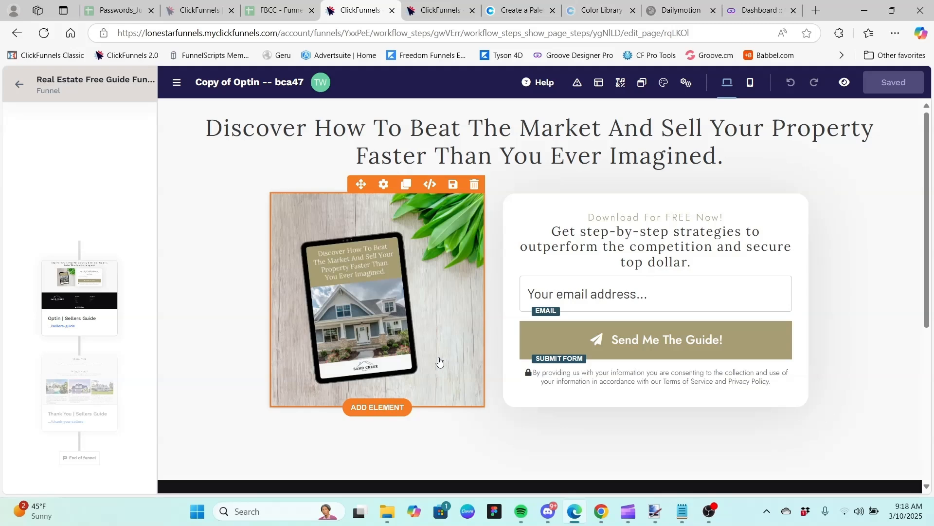
pyautogui.click(761, 10)
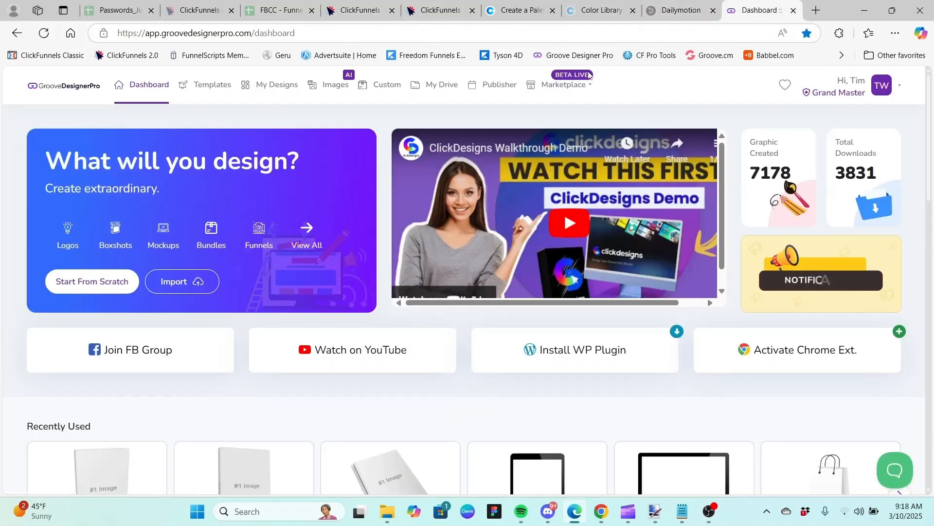
pyautogui.click(204, 90)
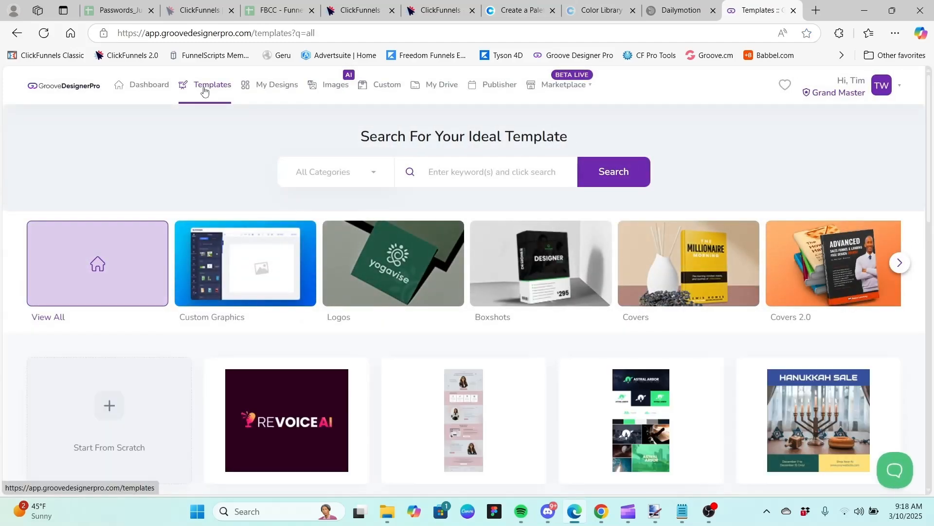
pyautogui.click(901, 265)
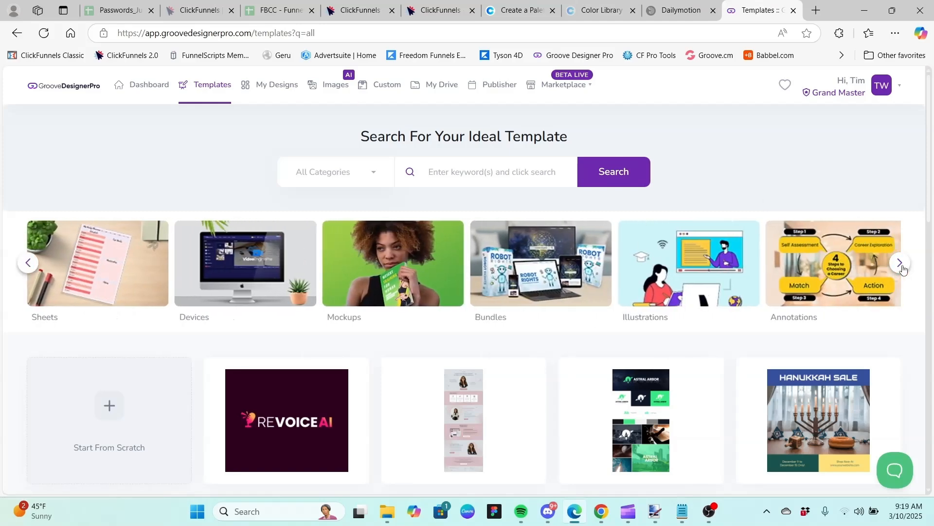
pyautogui.click(406, 276)
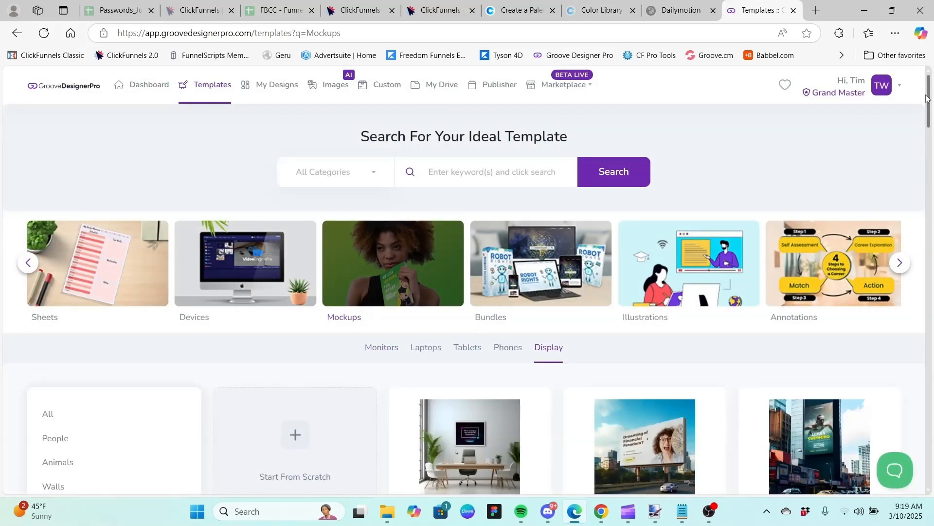
pyautogui.click(468, 351)
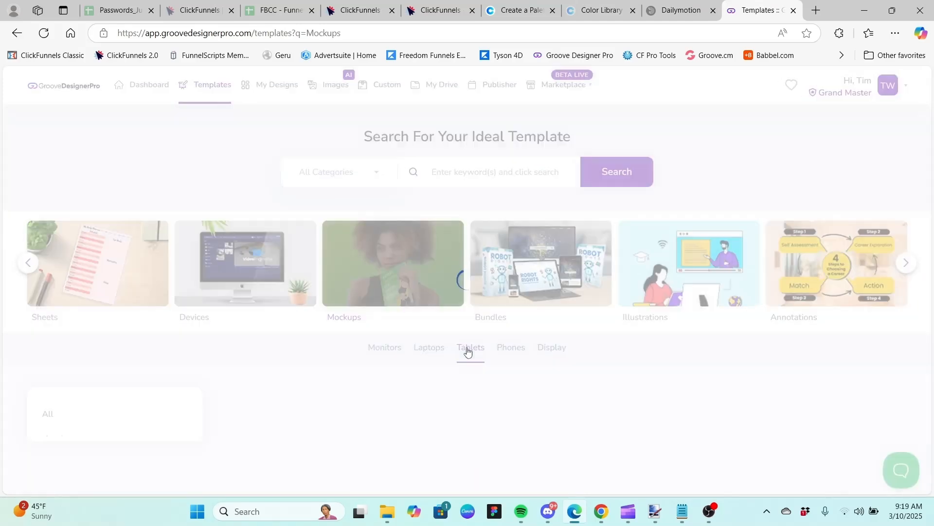
# Examine the tablet mockup templates and compare them with the tablet image on the ClickFunnels opt-in page.
pyautogui.click(932, 379)
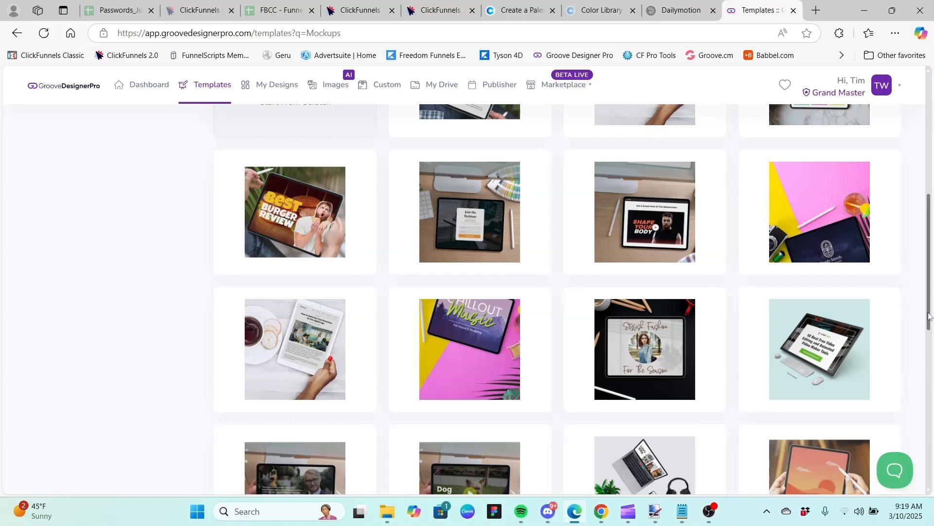
pyautogui.moveTo(929, 316); pyautogui.dragTo(903, 263)
pyautogui.scroll(-4, 912, 324)
pyautogui.moveTo(929, 325); pyautogui.dragTo(932, 455)
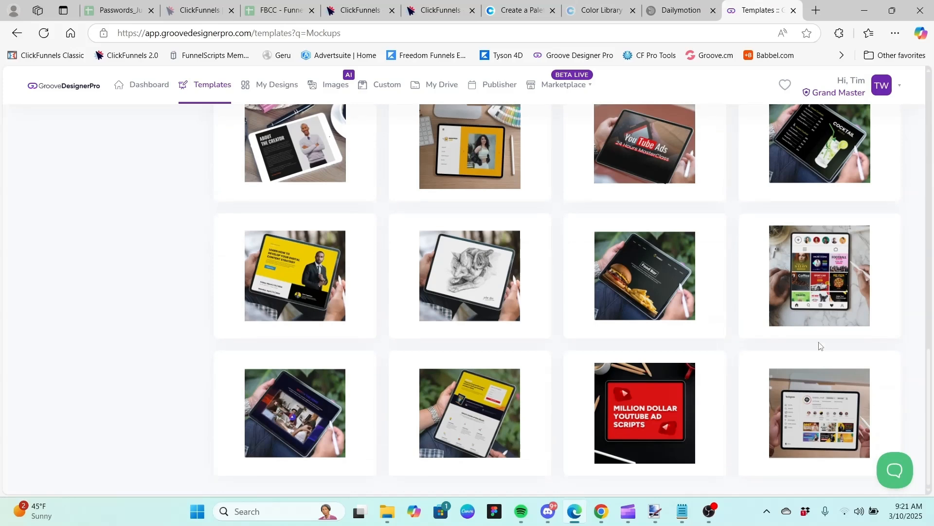
pyautogui.moveTo(752, 181)
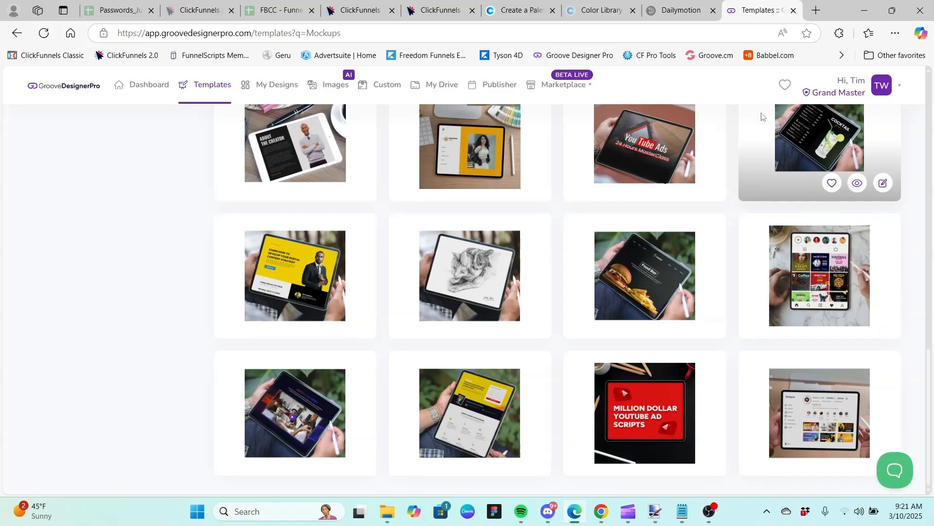
pyautogui.click(371, 10)
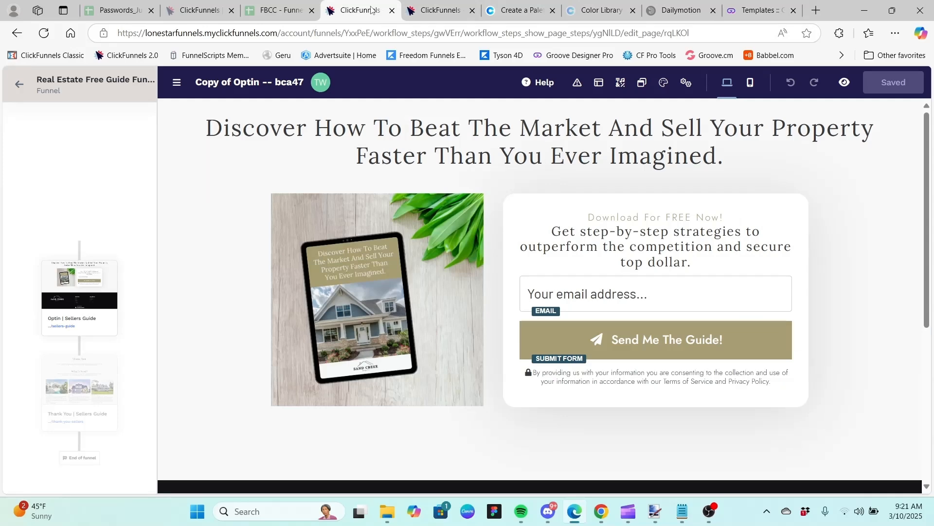
pyautogui.click(756, 12)
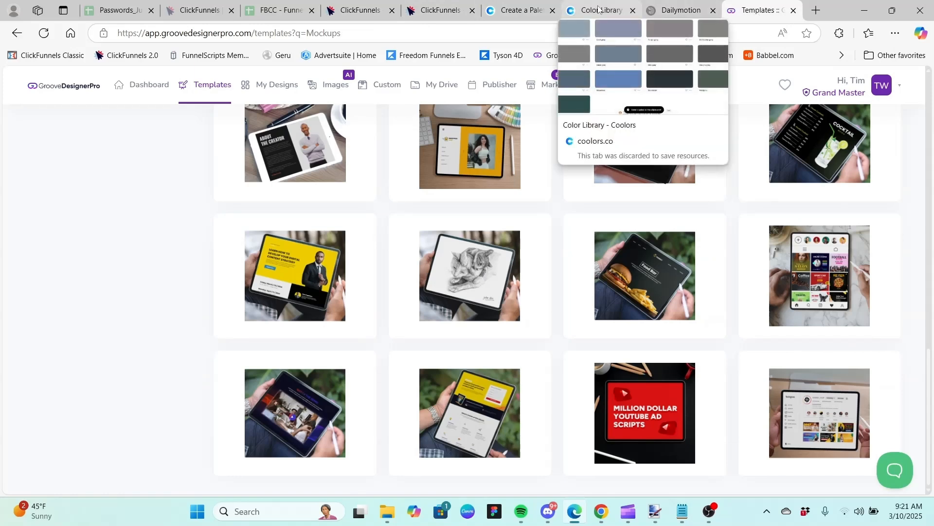
# Preview the Instagram Profile tablet mockup on the marble table, open it in the editor to check its tablet image size, and exit.
pyautogui.moveTo(827, 248)
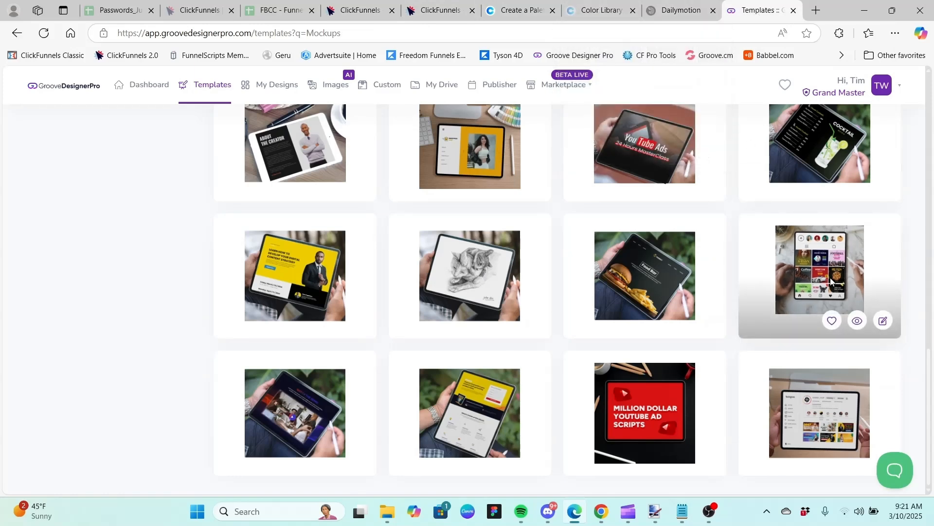
pyautogui.click(884, 322)
pyautogui.click(858, 321)
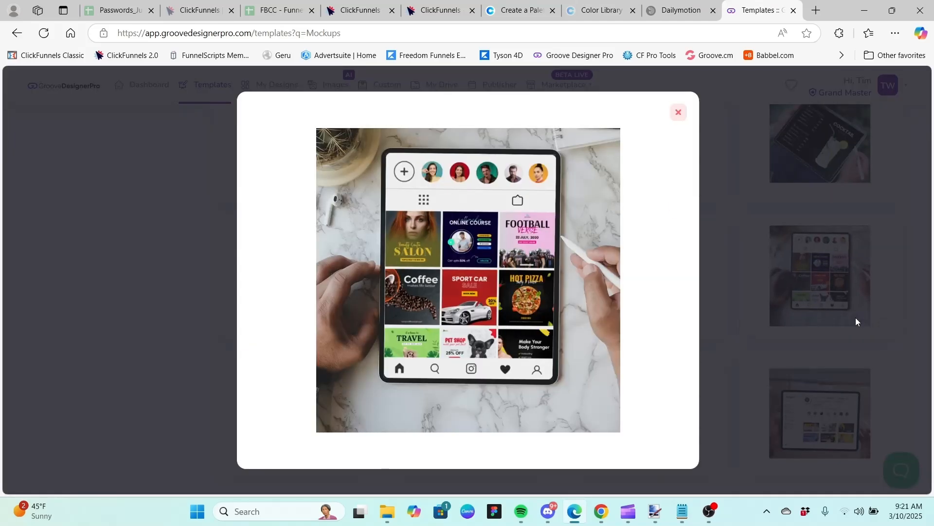
pyautogui.click(678, 113)
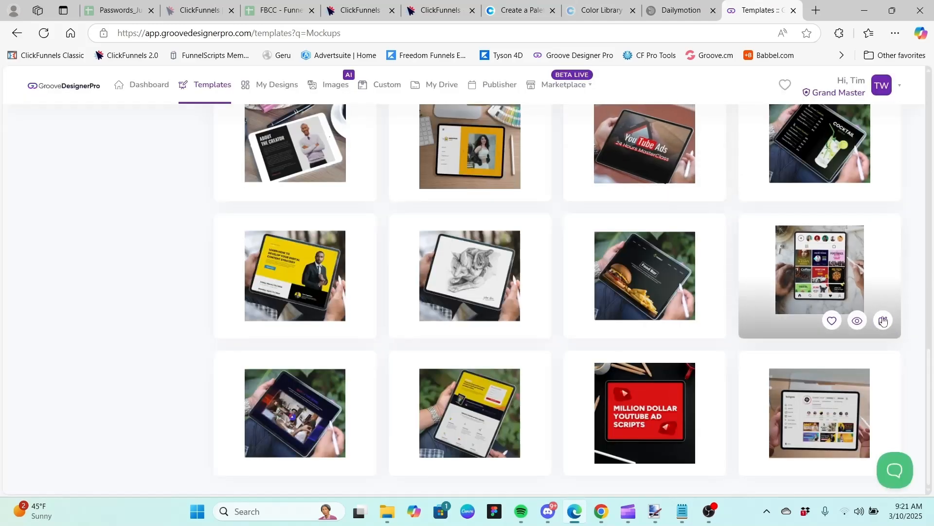
pyautogui.click(883, 322)
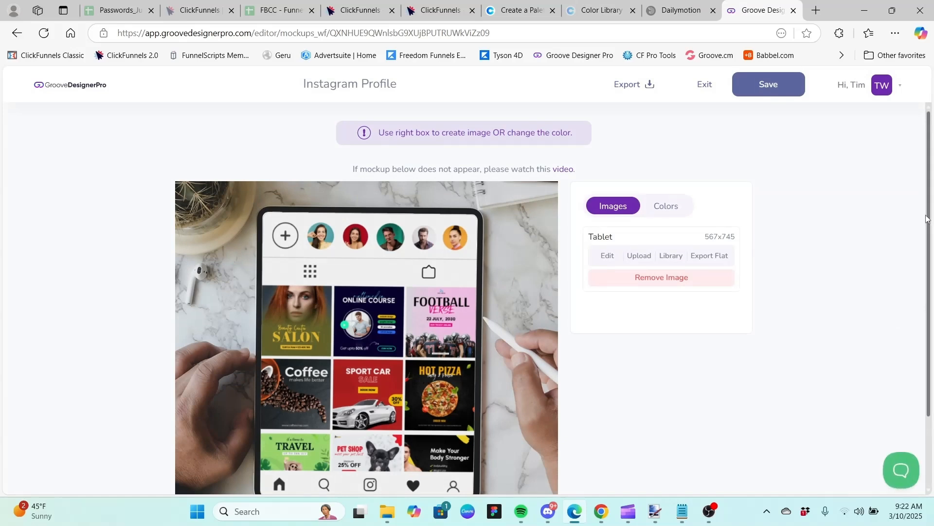
pyautogui.moveTo(932, 210); pyautogui.dragTo(932, 269)
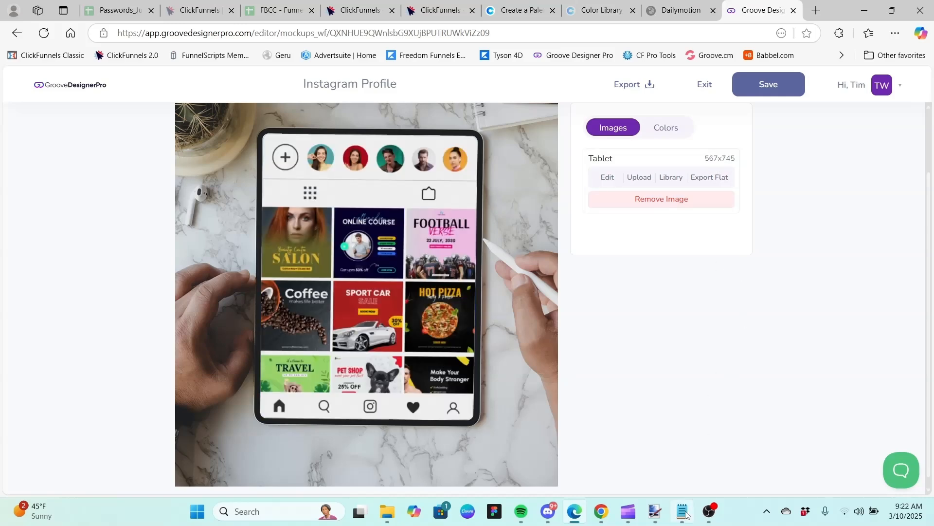
pyautogui.click(706, 85)
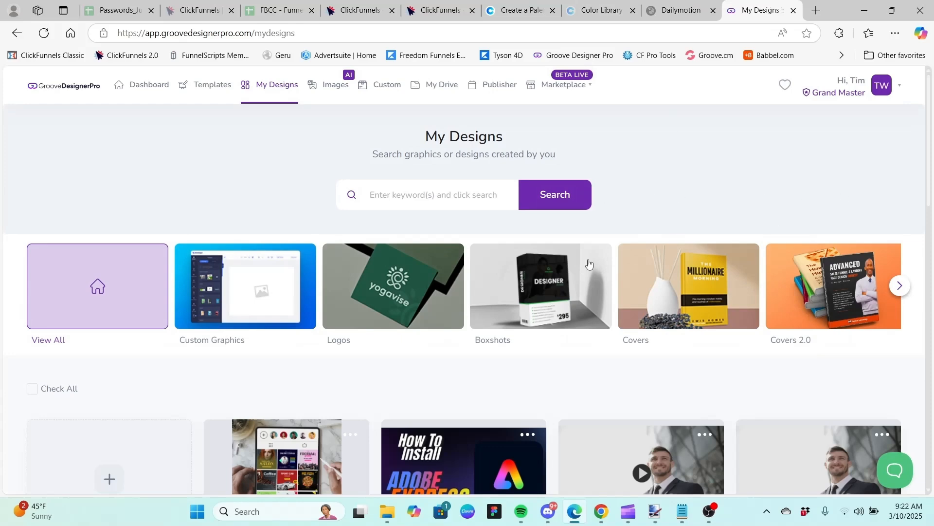
# Start a new Blank Canvas design and look up the tablet dimensions in the Notepad notes.
pyautogui.click(121, 463)
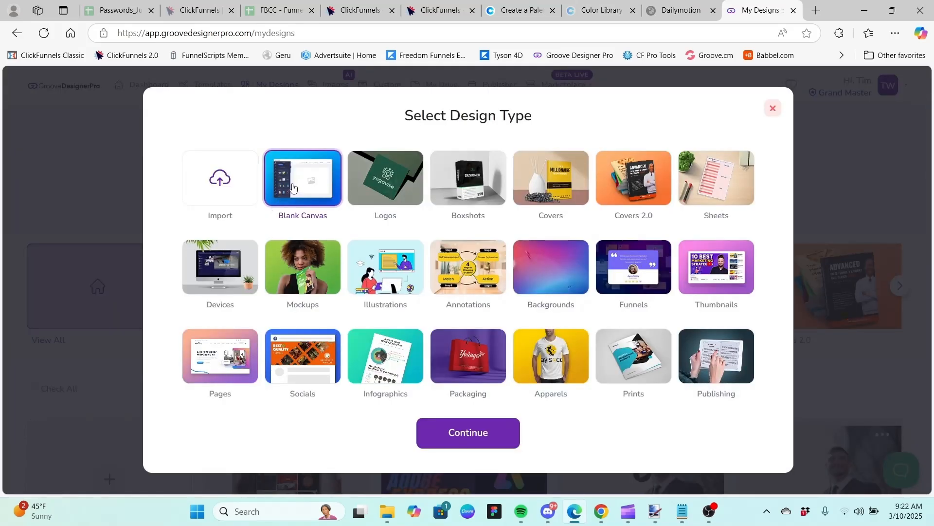
pyautogui.click(505, 439)
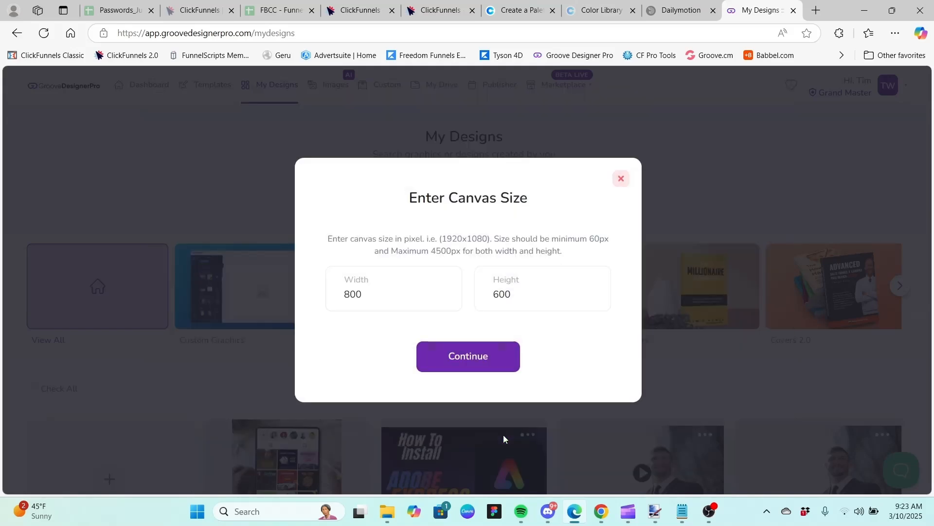
pyautogui.click(682, 504)
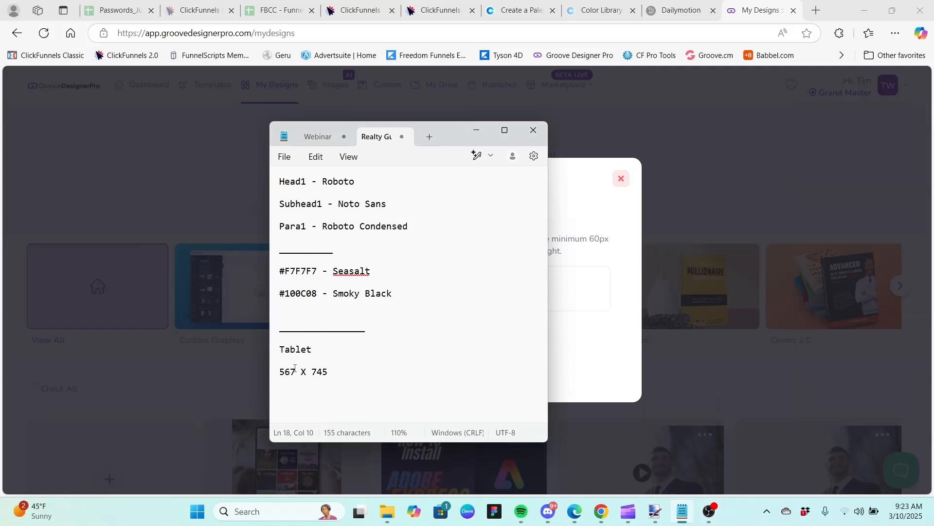
pyautogui.doubleClick(287, 371)
pyautogui.hotkey('alt', 'Tab')
# Set the canvas width to 567 px and height to 745 px, and create the blank design.
pyautogui.click(389, 287)
pyautogui.press('BackSpace')
pyautogui.press('BackSpace')
pyautogui.press('BackSpace')
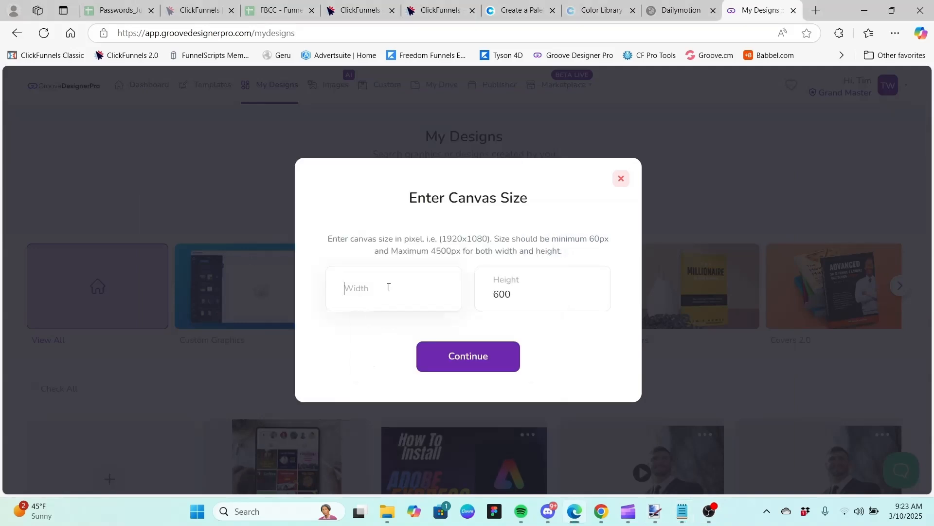
pyautogui.write('567')
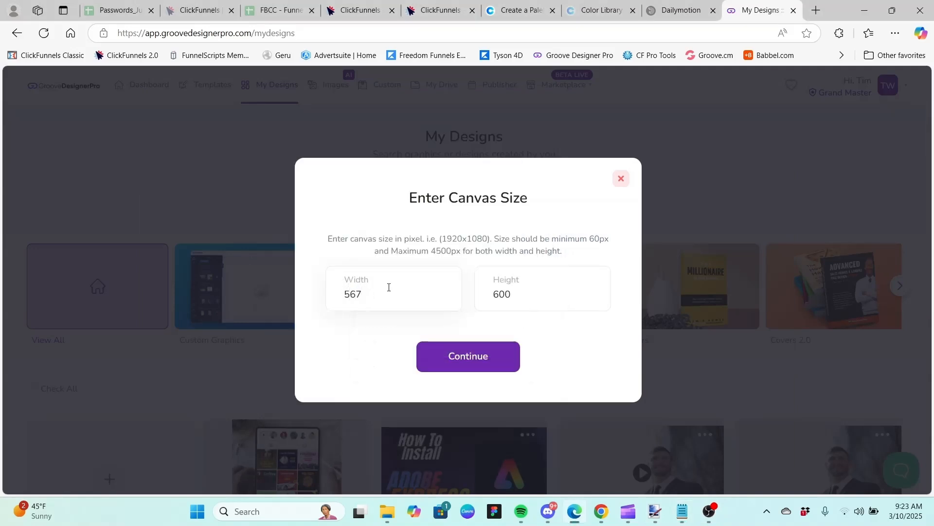
pyautogui.click(519, 293)
pyautogui.press('BackSpace')
pyautogui.press('BackSpace')
pyautogui.press('BackSpace')
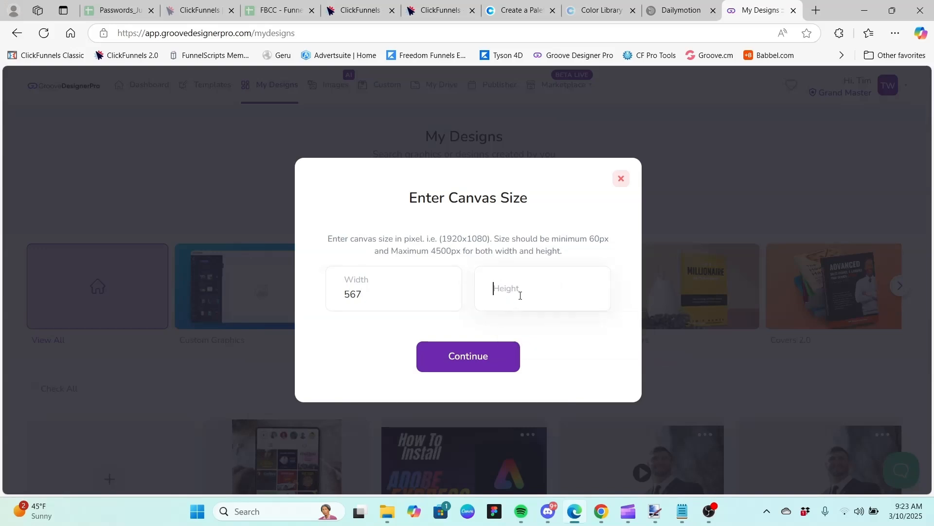
pyautogui.write('745')
pyautogui.click(487, 359)
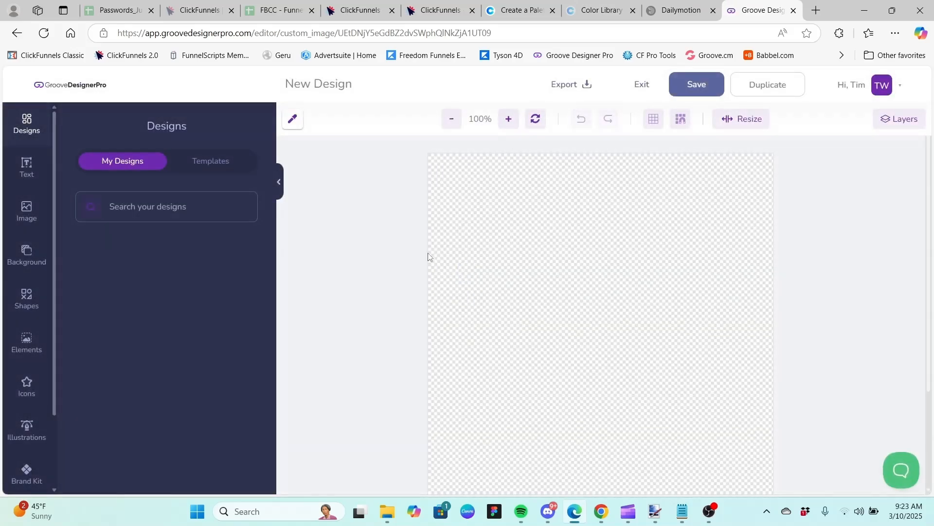
# Try several light grey solid colors for the canvas background and apply the very light neutral grey.
pyautogui.click(449, 121)
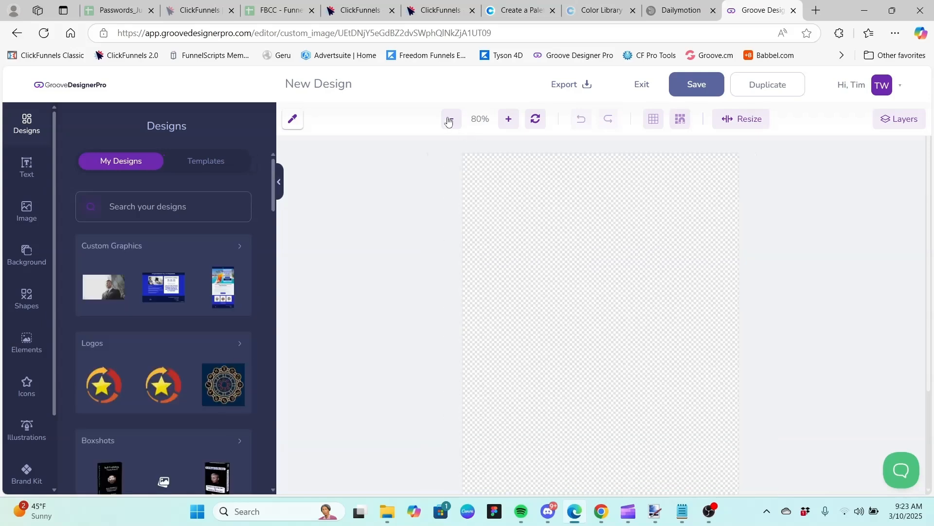
pyautogui.click(448, 122)
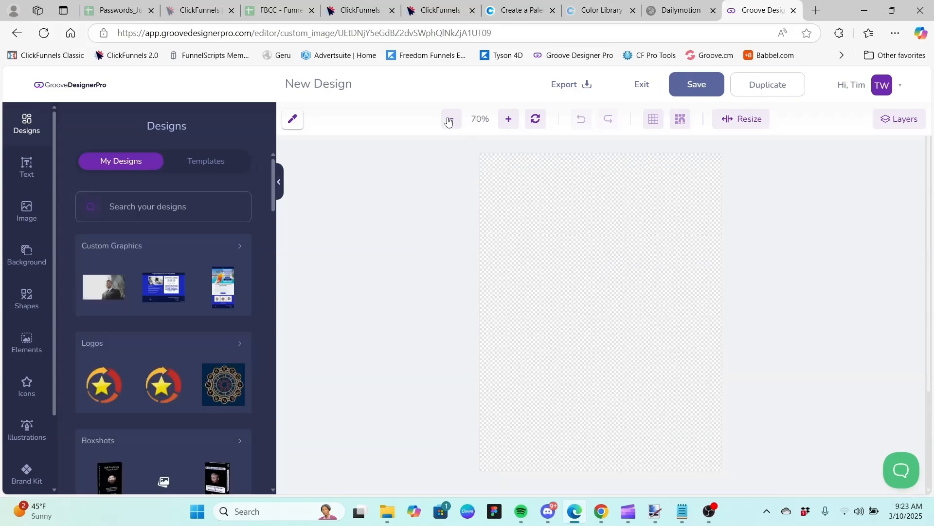
pyautogui.click(27, 272)
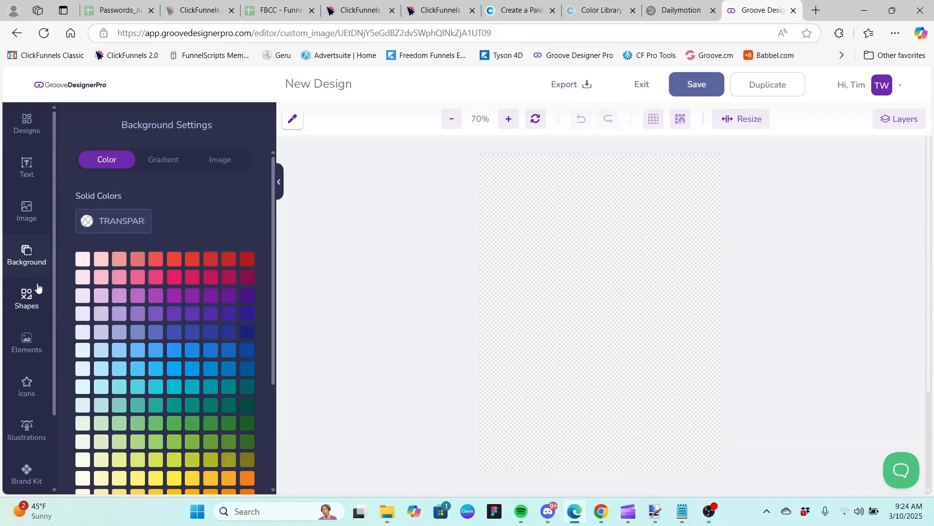
pyautogui.scroll(-3, 264, 413)
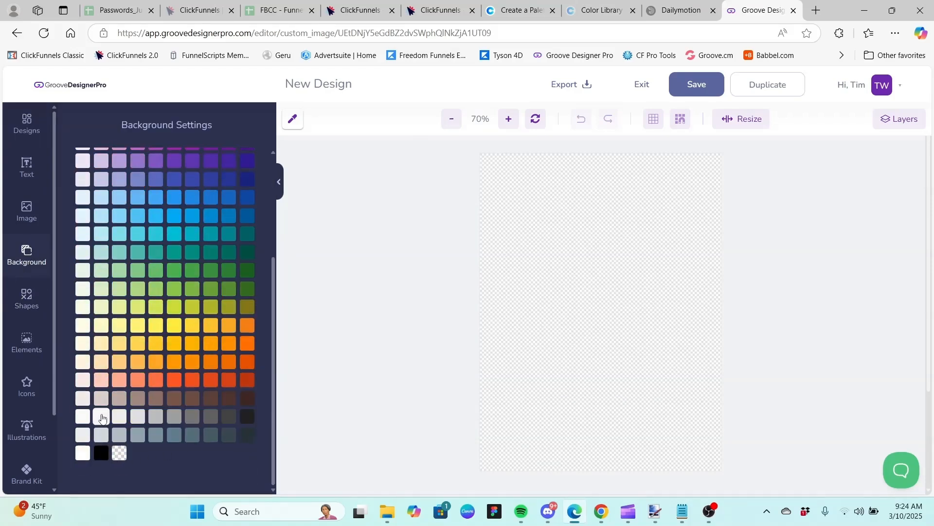
pyautogui.click(119, 418)
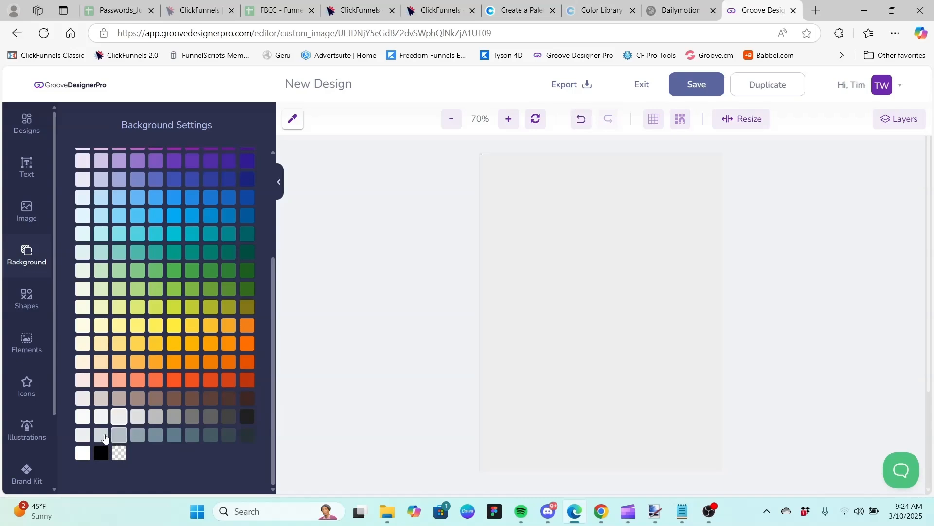
pyautogui.click(102, 434)
pyautogui.click(83, 435)
pyautogui.click(140, 417)
pyautogui.click(121, 419)
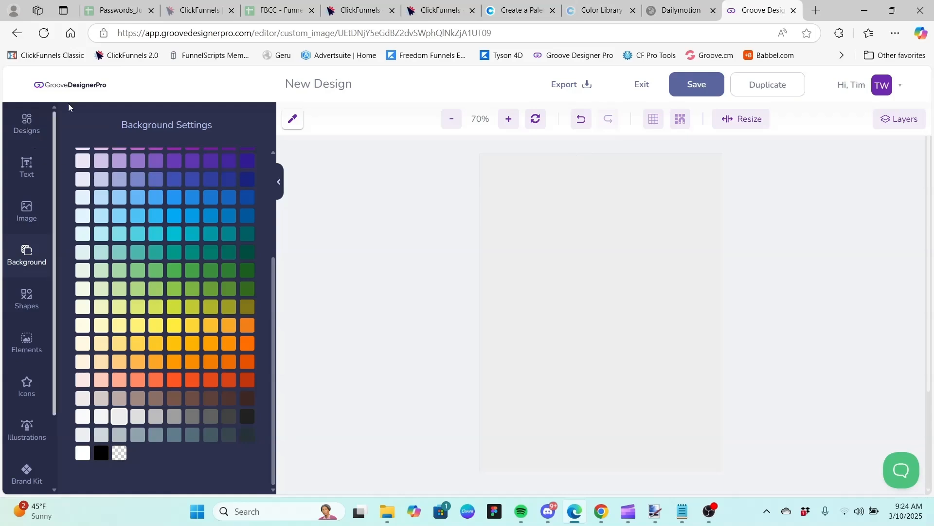
# Check the reference tablet cover on the ClickFunnels opt-in page, and search the Unsplash images in Groove Designer Pro for "house".
pyautogui.click(360, 10)
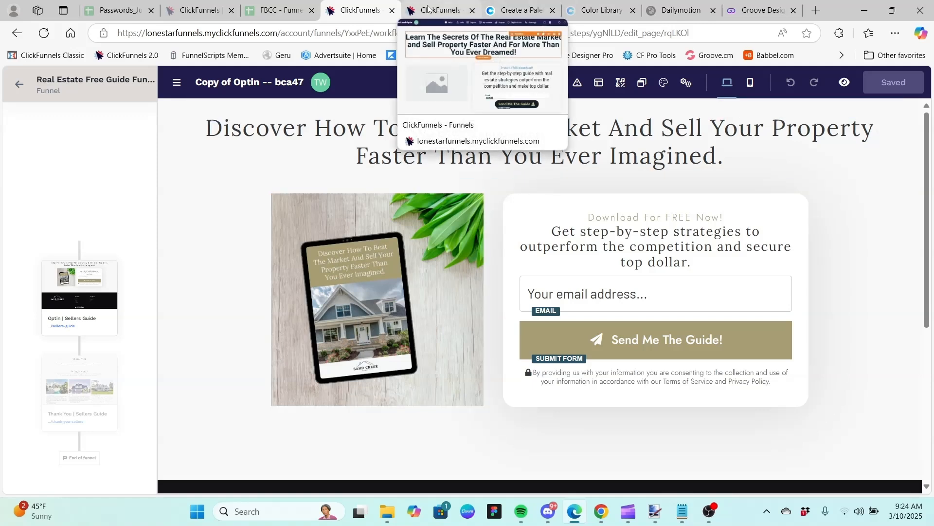
pyautogui.click(758, 12)
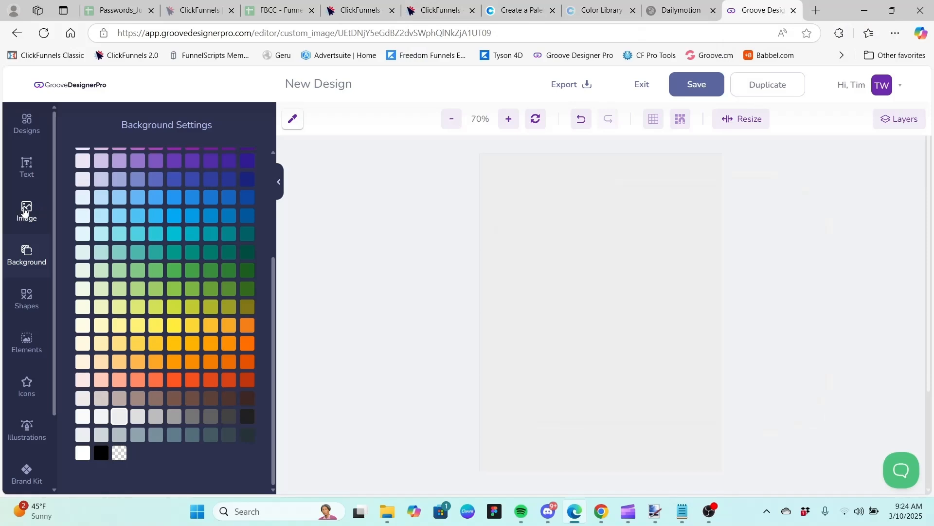
pyautogui.click(24, 213)
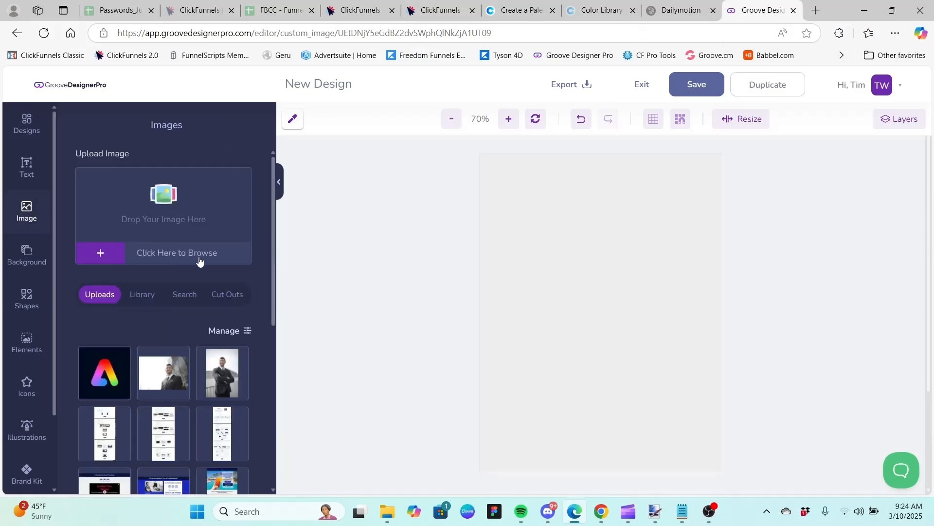
pyautogui.click(185, 295)
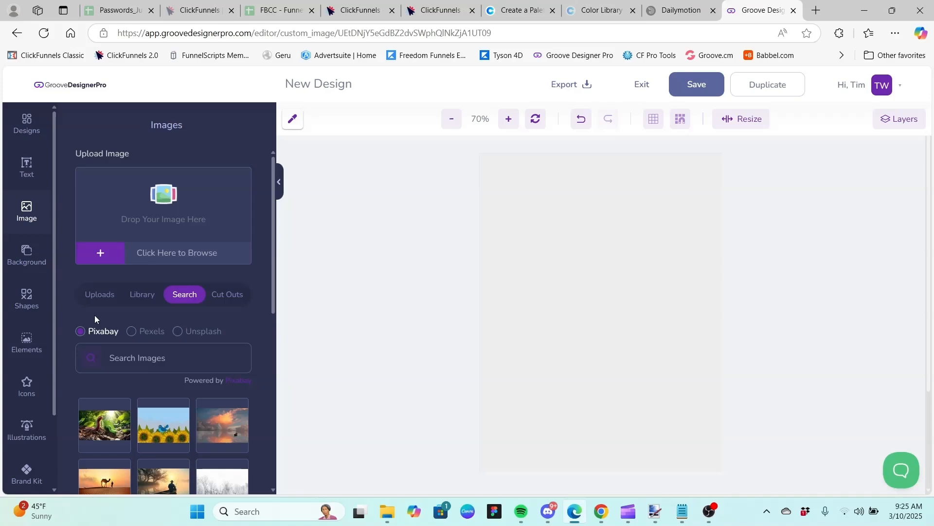
pyautogui.click(181, 332)
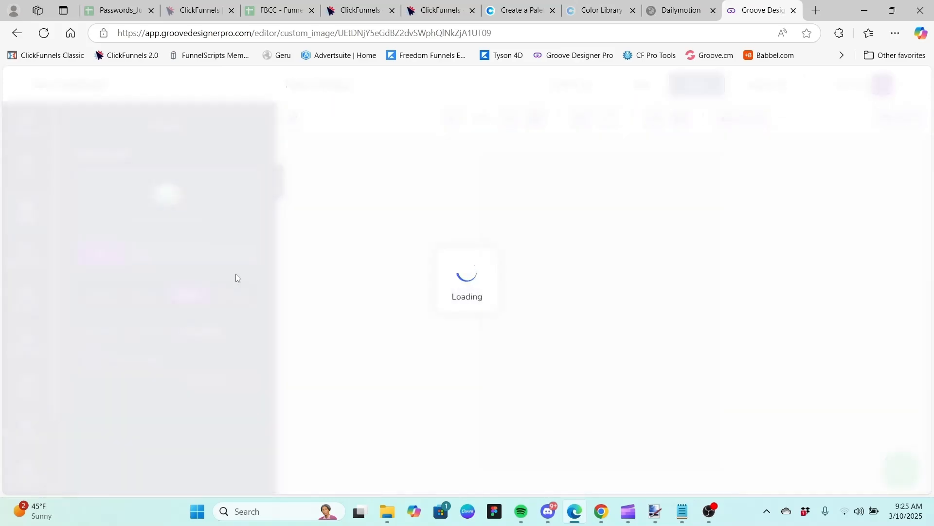
pyautogui.moveTo(273, 203); pyautogui.dragTo(272, 251)
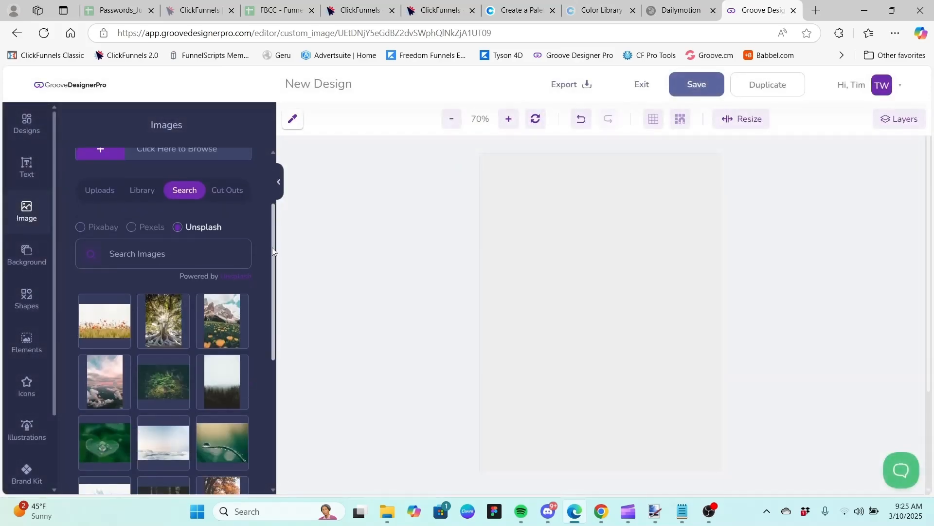
pyautogui.click(199, 257)
pyautogui.write('house')
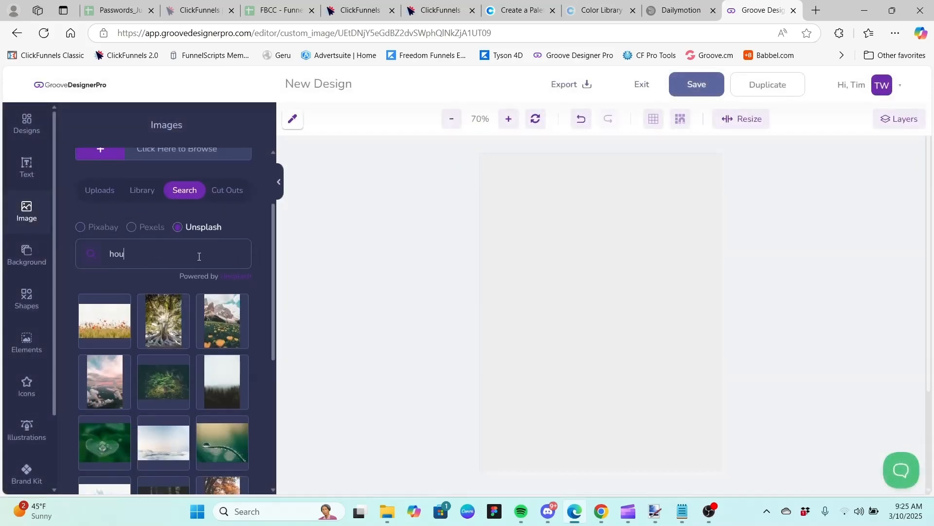
pyautogui.press('Return')
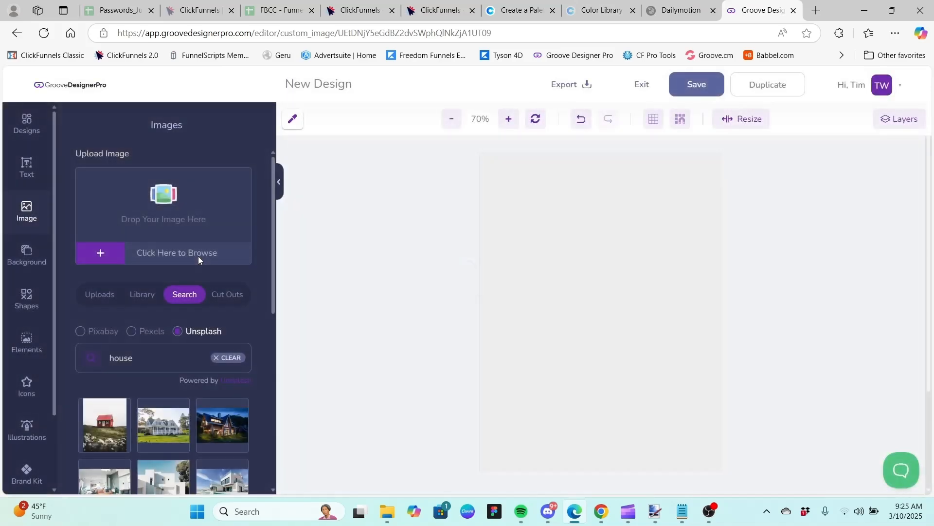
# Load more house results and add the photo of the ornate brown two-story house with a porch to the canvas.
pyautogui.moveTo(273, 176); pyautogui.dragTo(272, 452)
pyautogui.click(168, 460)
pyautogui.click(171, 462)
pyautogui.moveTo(273, 331); pyautogui.dragTo(280, 455)
pyautogui.click(163, 458)
pyautogui.moveTo(273, 404); pyautogui.dragTo(274, 474)
pyautogui.click(153, 457)
pyautogui.moveTo(273, 437); pyautogui.dragTo(275, 473)
pyautogui.click(161, 460)
pyautogui.click(157, 461)
pyautogui.click(166, 456)
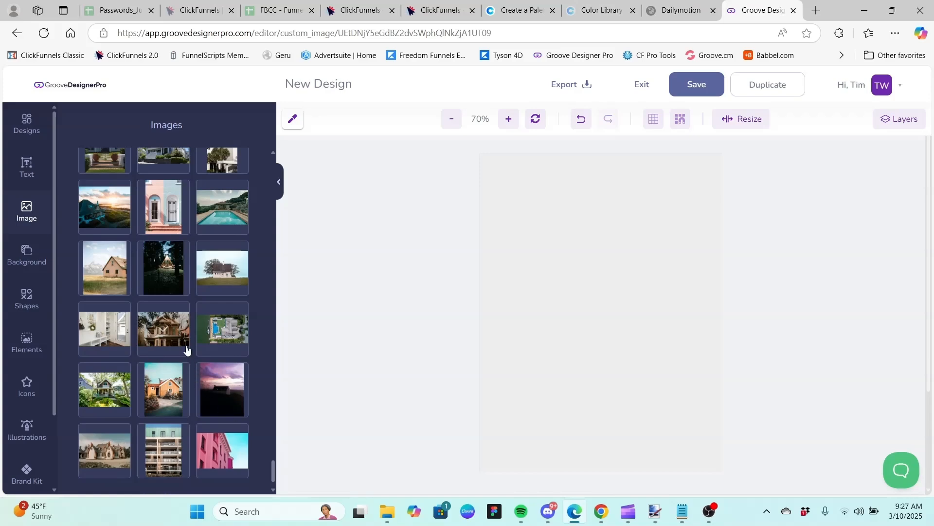
pyautogui.click(173, 339)
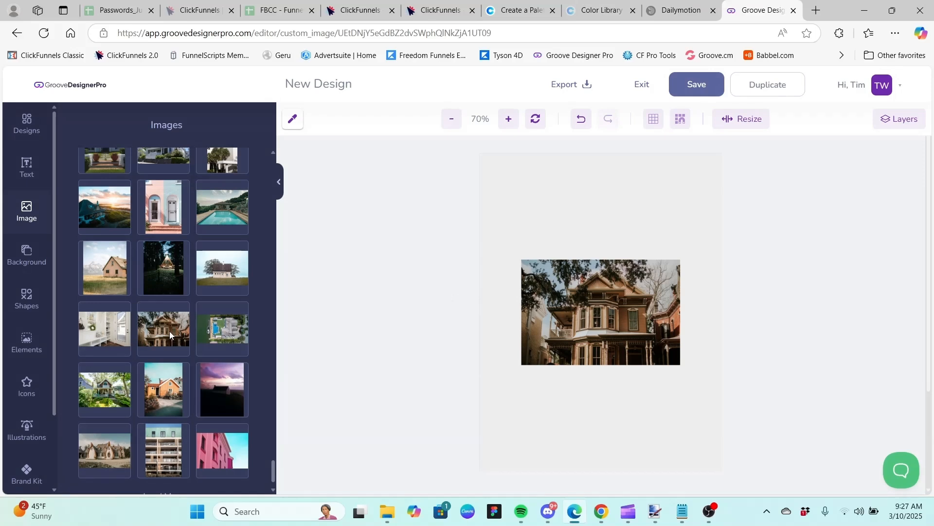
# Enlarge the house photo proportionally so it spans the full width of the canvas.
pyautogui.click(578, 322)
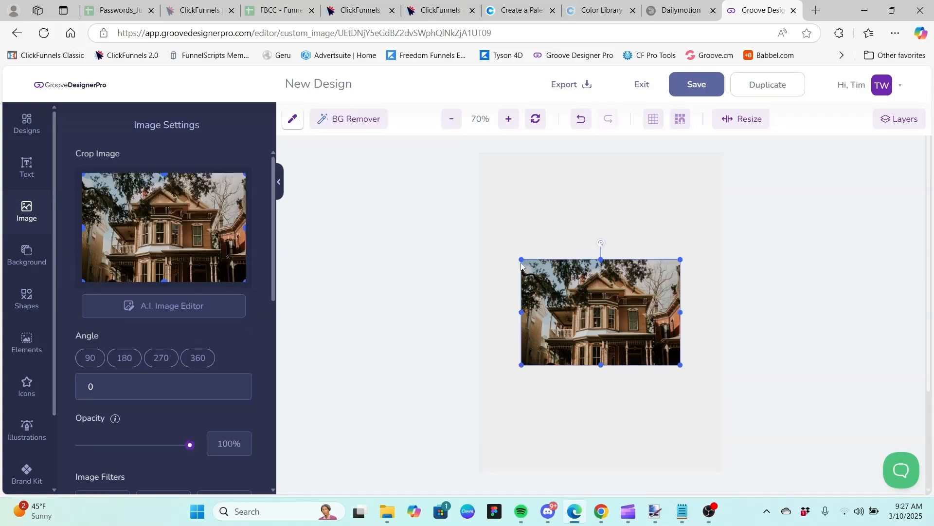
pyautogui.moveTo(521, 261); pyautogui.dragTo(472, 242)
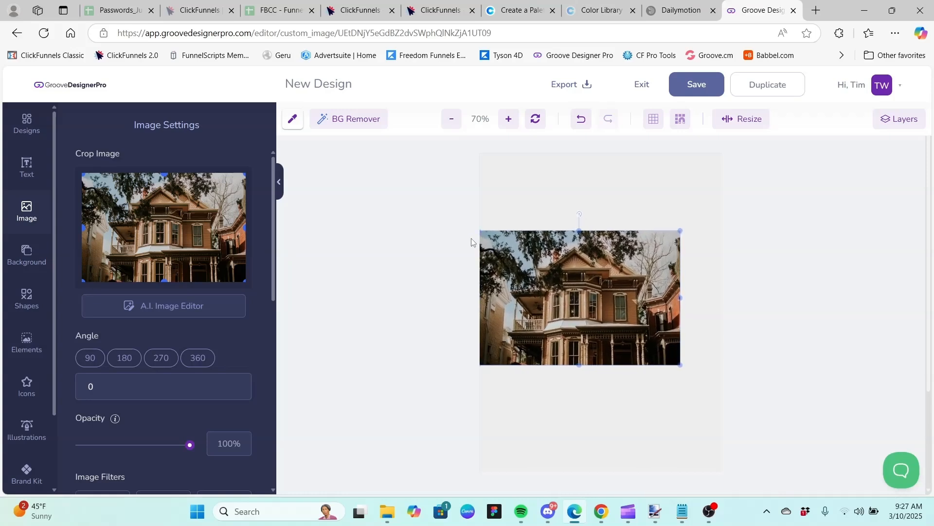
pyautogui.moveTo(679, 364); pyautogui.dragTo(718, 397)
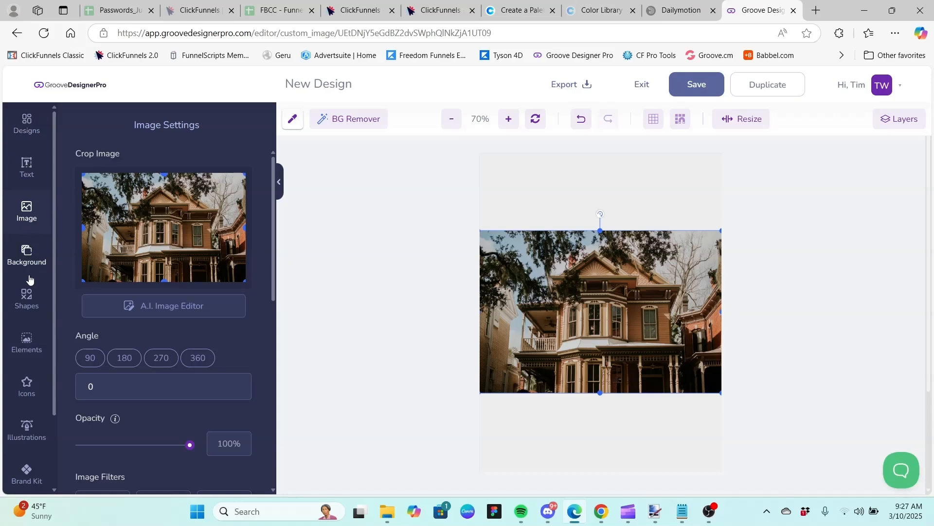
# Add a square from the basic shapes and place it in the upper-left corner of the canvas.
pyautogui.click(27, 297)
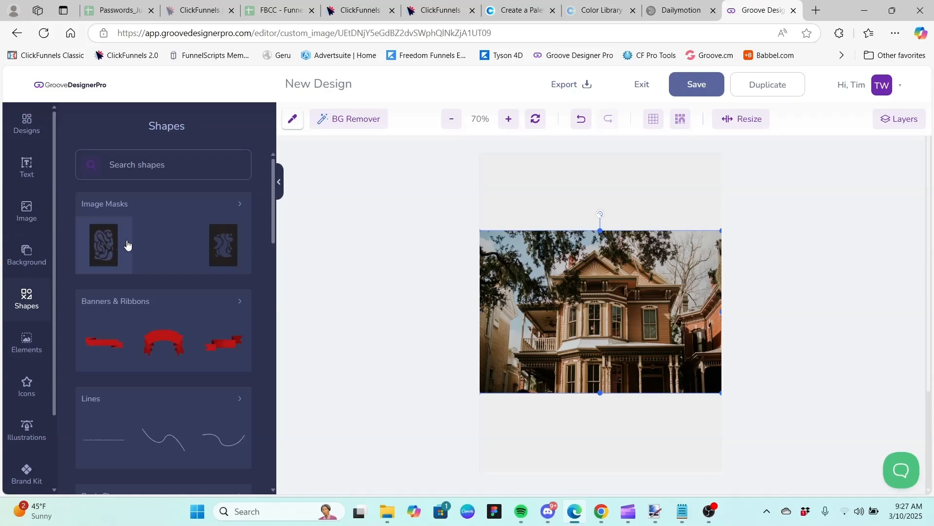
pyautogui.moveTo(274, 210); pyautogui.dragTo(273, 281)
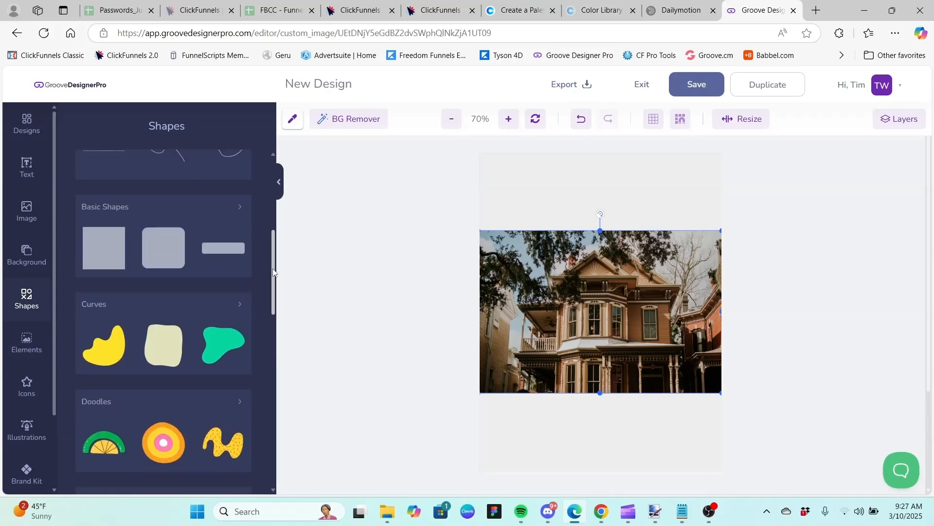
pyautogui.click(98, 251)
pyautogui.click(618, 311)
pyautogui.moveTo(619, 311); pyautogui.dragTo(506, 174)
pyautogui.click(524, 192)
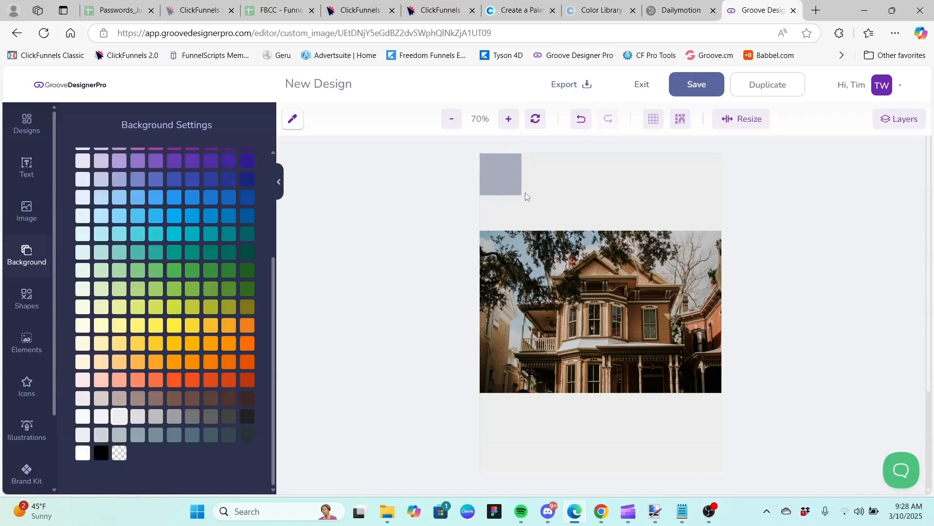
# Stretch the square into a full-width band across the canvas top, and move the house photo down beneath it.
pyautogui.click(510, 183)
pyautogui.moveTo(522, 196); pyautogui.dragTo(584, 254)
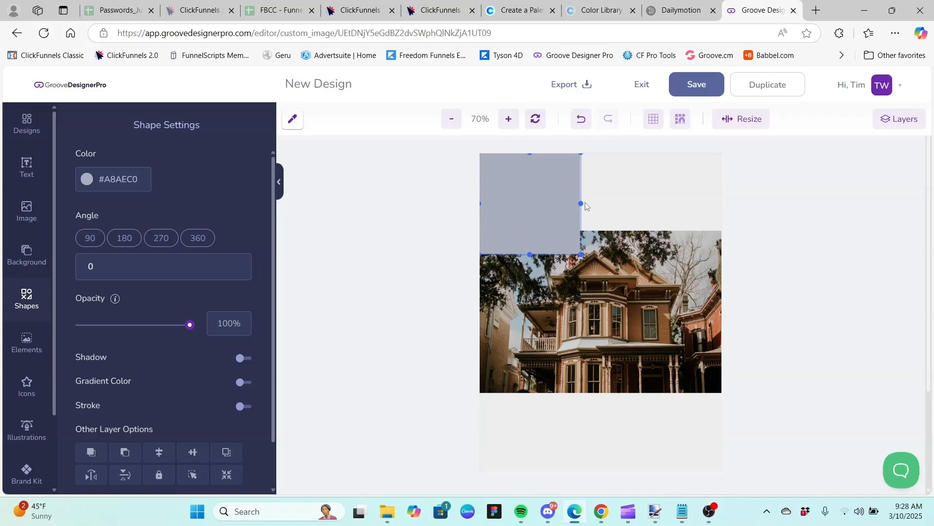
pyautogui.moveTo(581, 202); pyautogui.dragTo(726, 191)
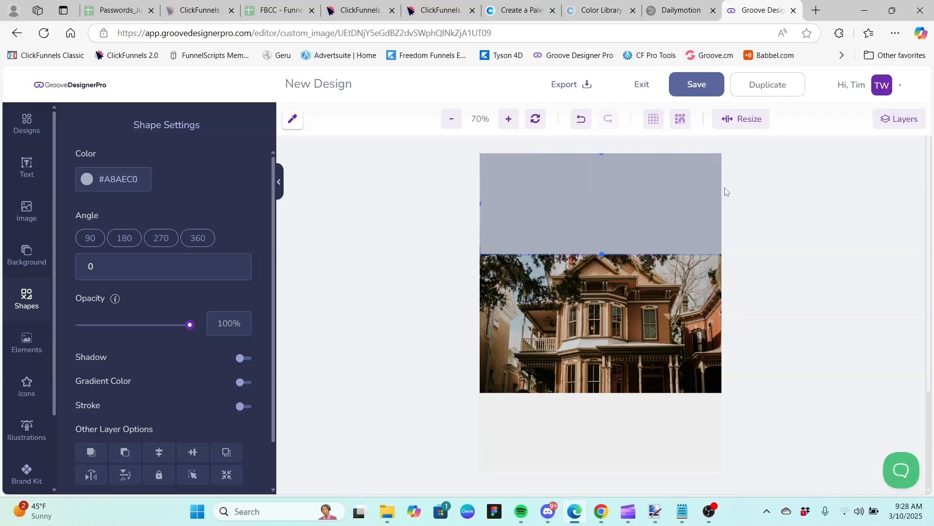
pyautogui.moveTo(643, 301)
pyautogui.mouseDown()
pyautogui.moveTo(641, 334)
pyautogui.moveTo(646, 311)
pyautogui.mouseUp()
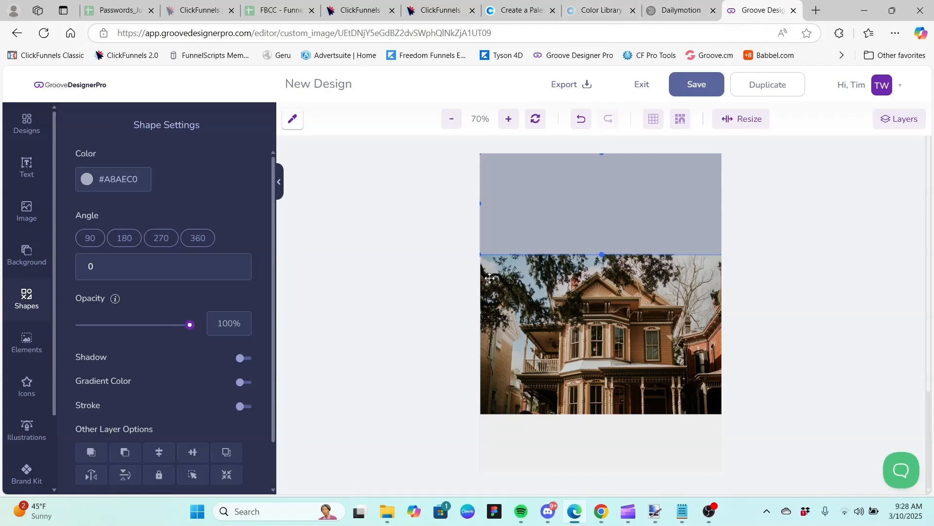
# Check the reference cover's band color in ClickFunnels, and copy the Lion color code from the brown shades in the Coolors library.
pyautogui.click(362, 3)
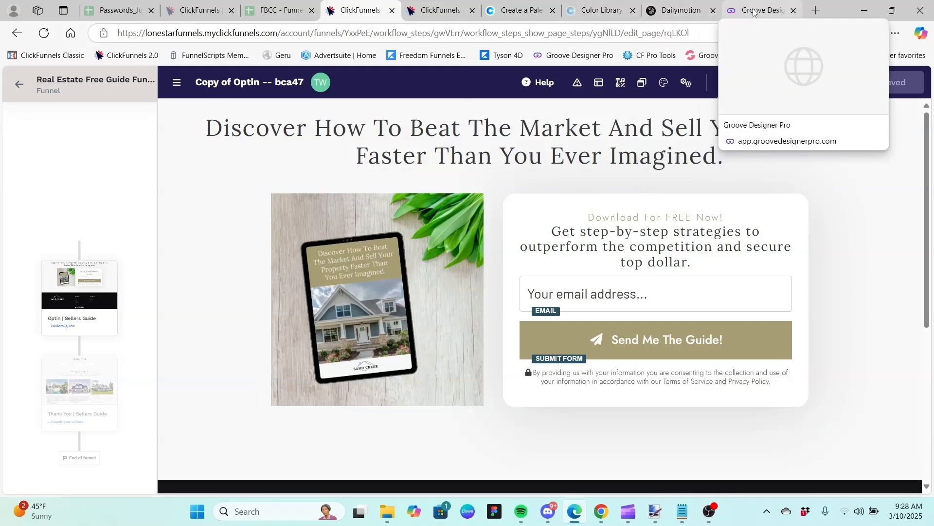
pyautogui.click(601, 15)
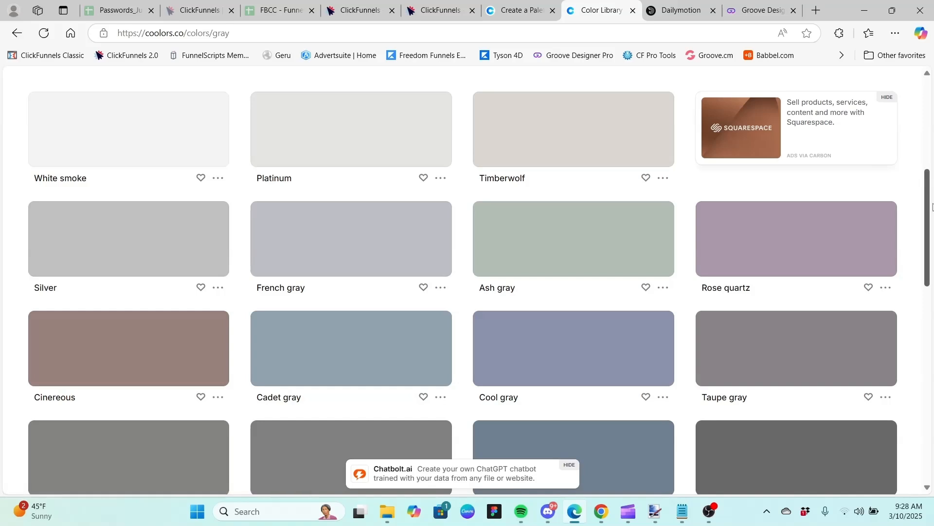
pyautogui.moveTo(930, 207); pyautogui.dragTo(918, 121)
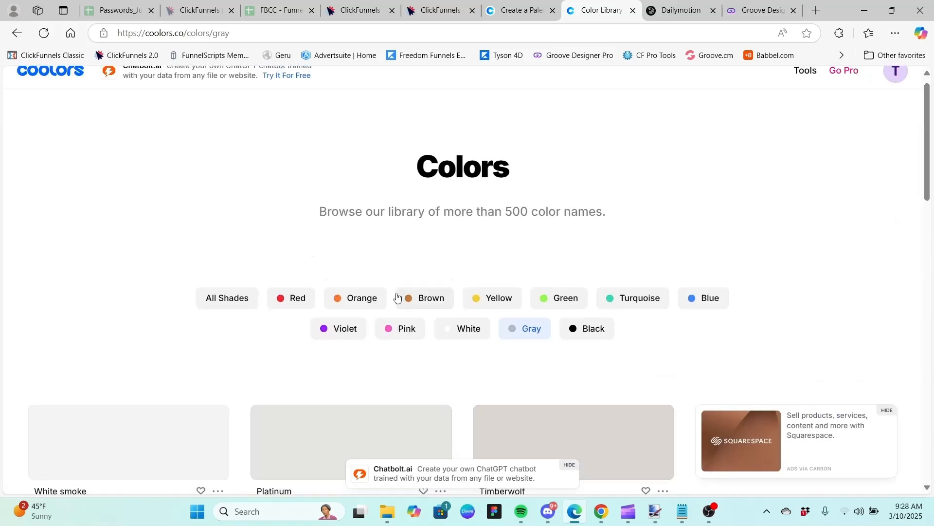
pyautogui.click(433, 308)
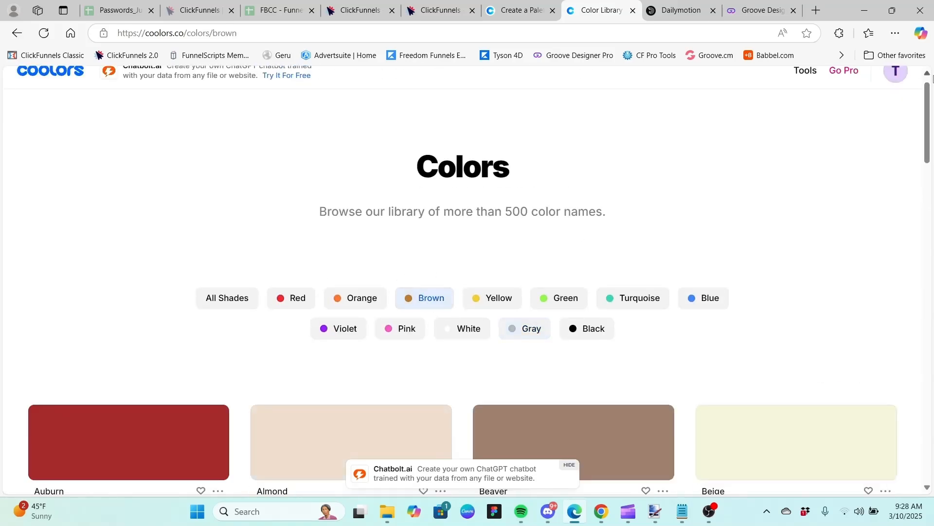
pyautogui.moveTo(927, 92); pyautogui.dragTo(922, 342)
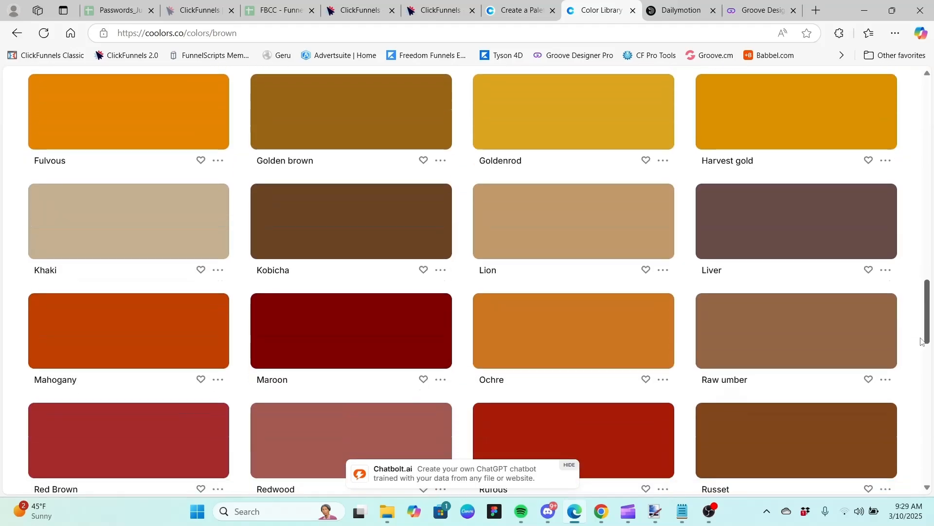
pyautogui.click(584, 221)
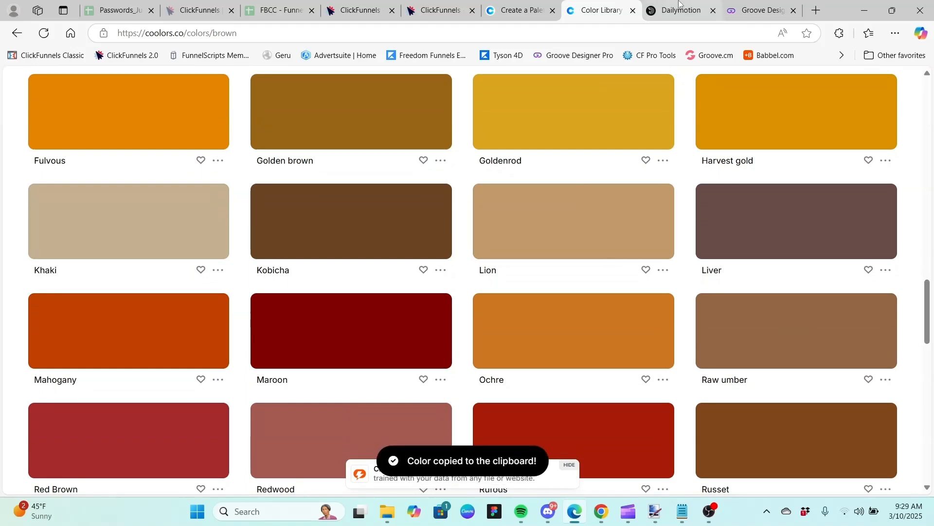
# Set the color of the band above the house photo in Groove Designer Pro to the copied code C19A6B.
pyautogui.click(760, 10)
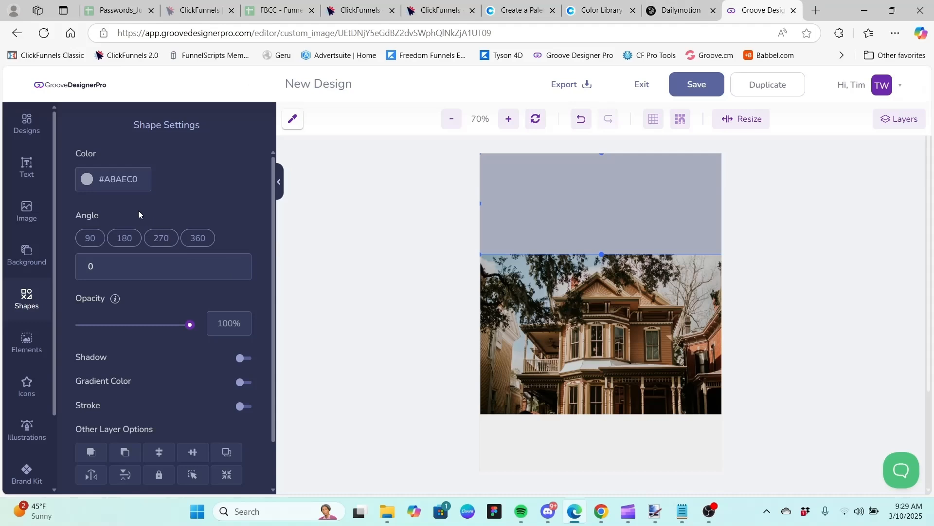
pyautogui.click(146, 183)
pyautogui.press('BackSpace')
pyautogui.press('BackSpace')
pyautogui.press('BackSpace')
pyautogui.press('BackSpace')
pyautogui.press('BackSpace')
pyautogui.press('BackSpace')
pyautogui.press('BackSpace')
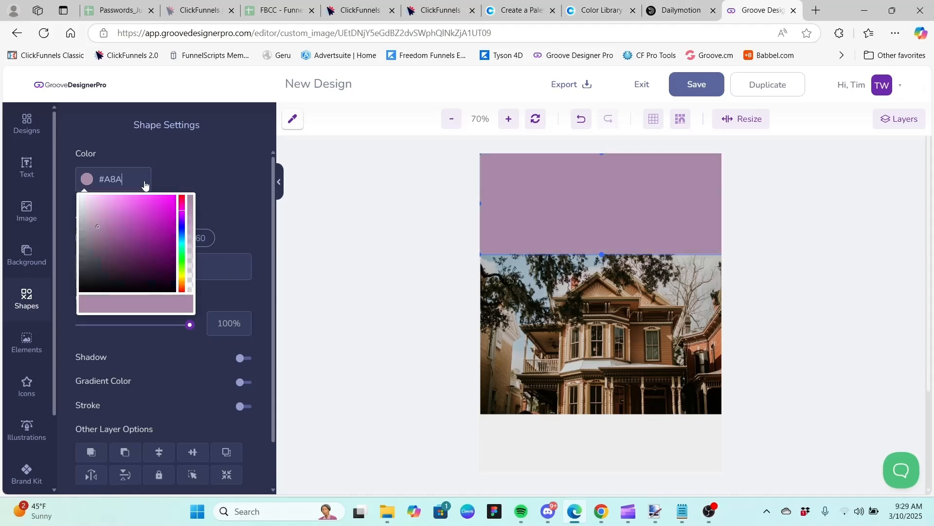
pyautogui.hotkey('ctrl', 'v')
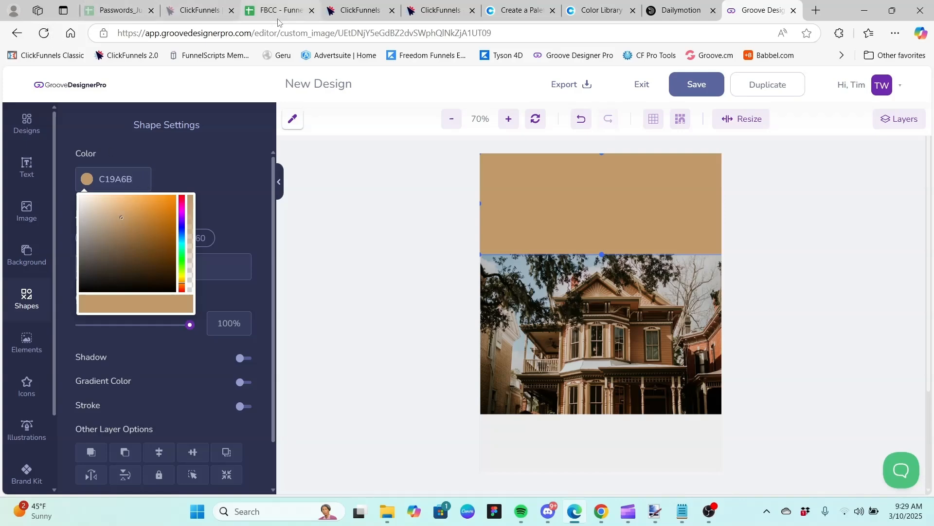
# Open the realty notes in Notepad over the ClickFunnels opt-in page and start a new entry two lines below the tablet dimensions.
pyautogui.click(352, 11)
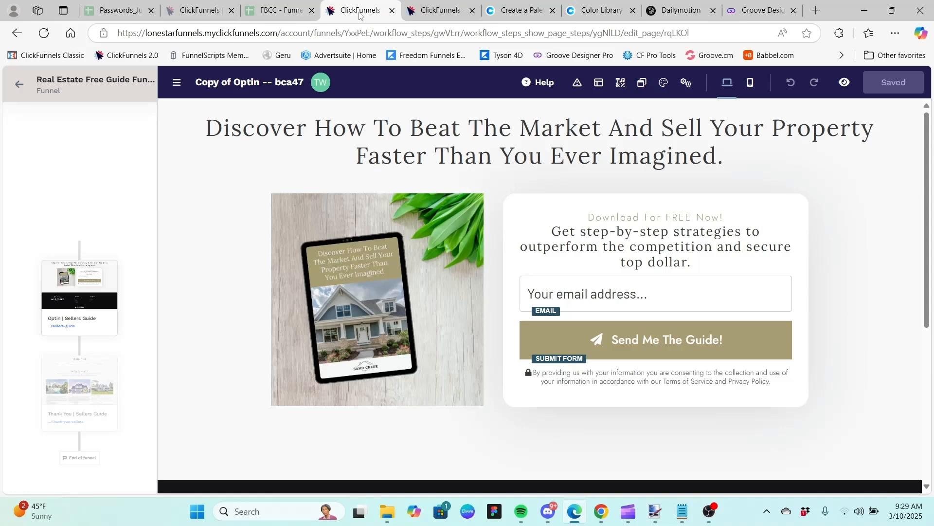
pyautogui.click(683, 511)
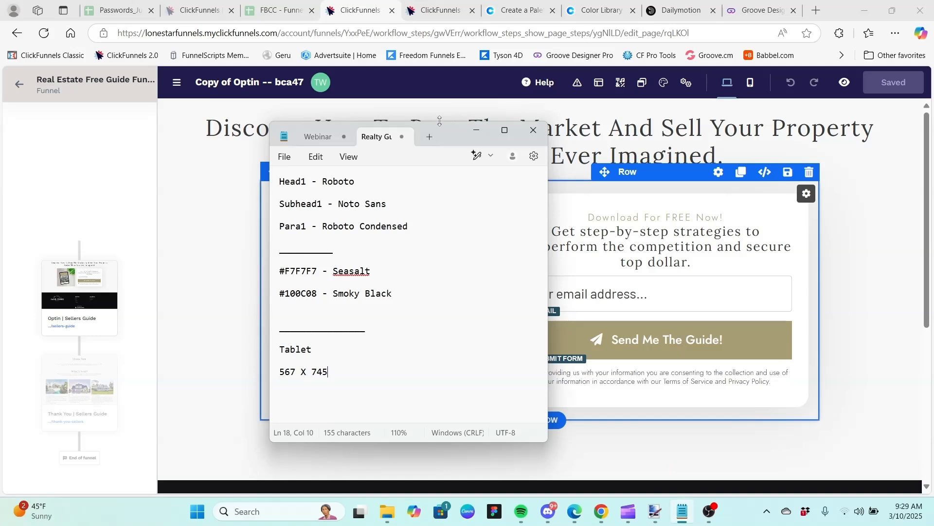
pyautogui.moveTo(445, 130); pyautogui.dragTo(757, 90)
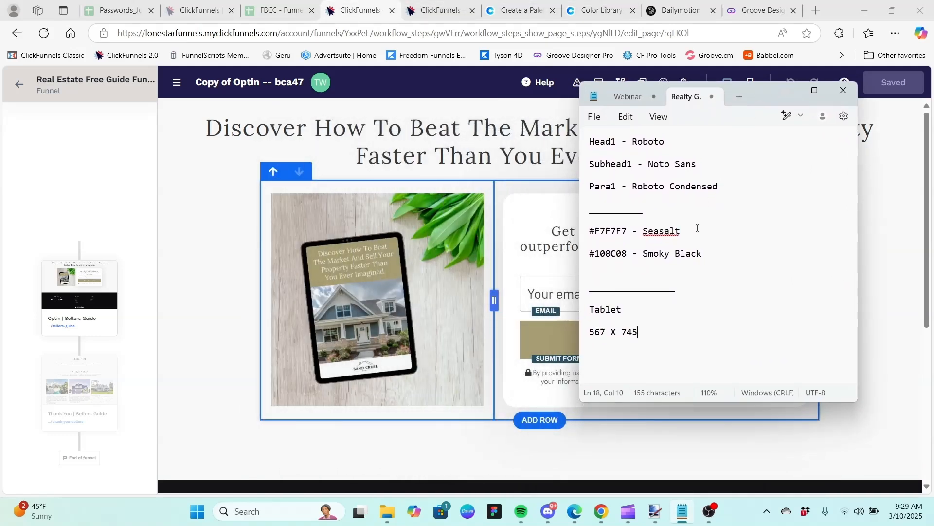
pyautogui.press('Return')
pyautogui.press('Return')
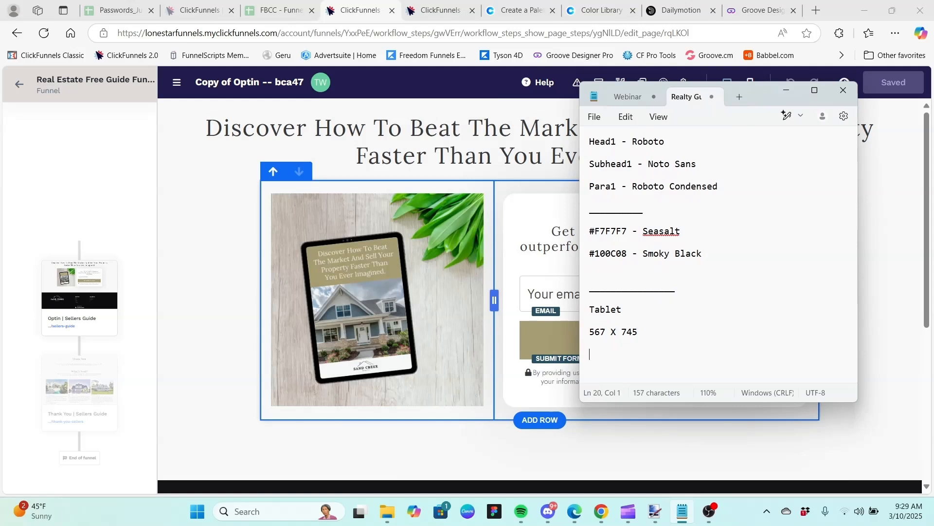
pyautogui.click(220, 243)
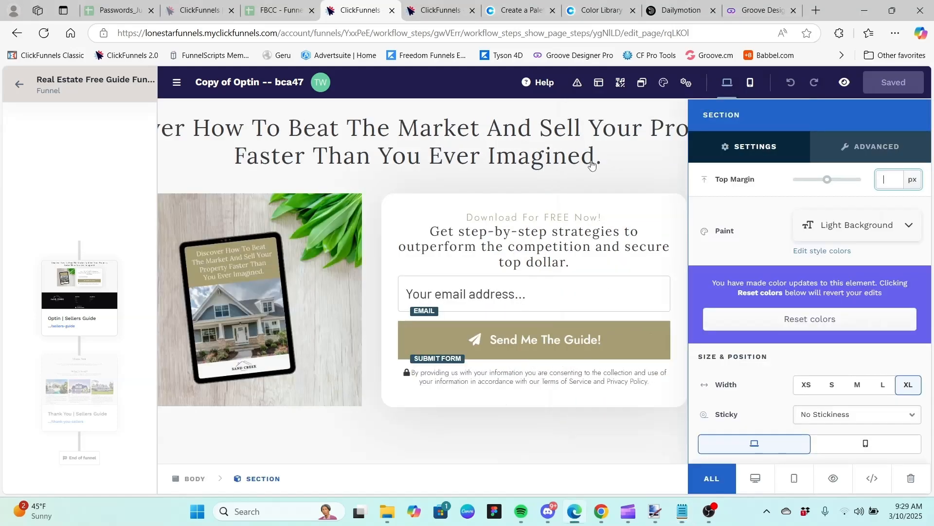
pyautogui.click(623, 165)
pyautogui.moveTo(708, 162)
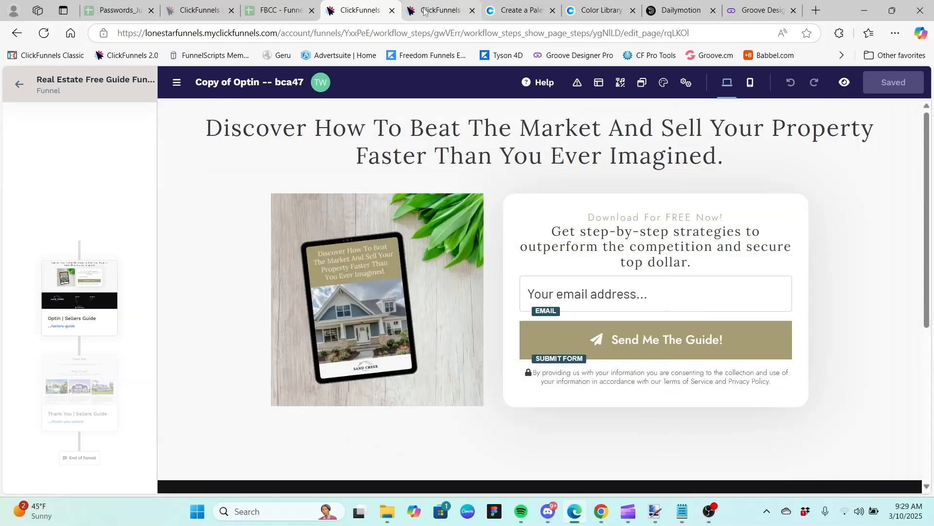
pyautogui.moveTo(425, 11)
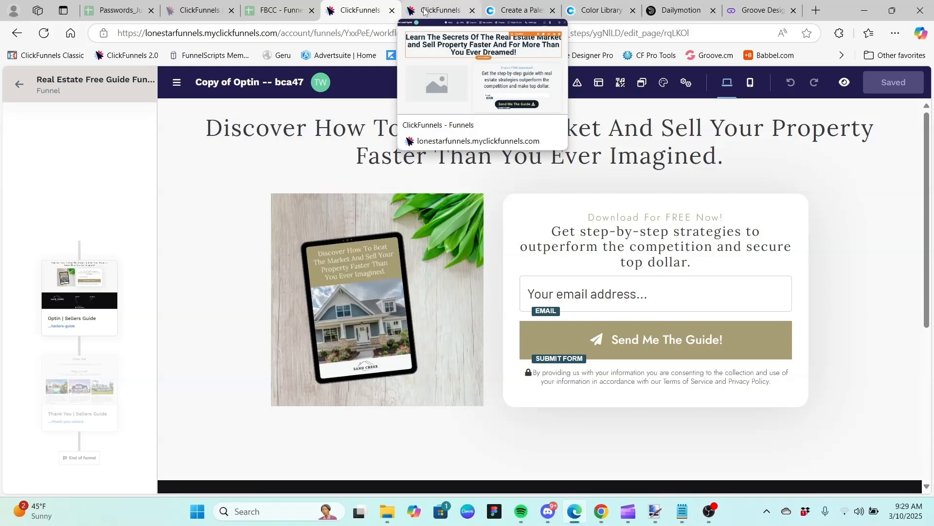
# Copy the full headline text of the Realty Guide Lead Optin page in ClickFunnels.
pyautogui.click(425, 10)
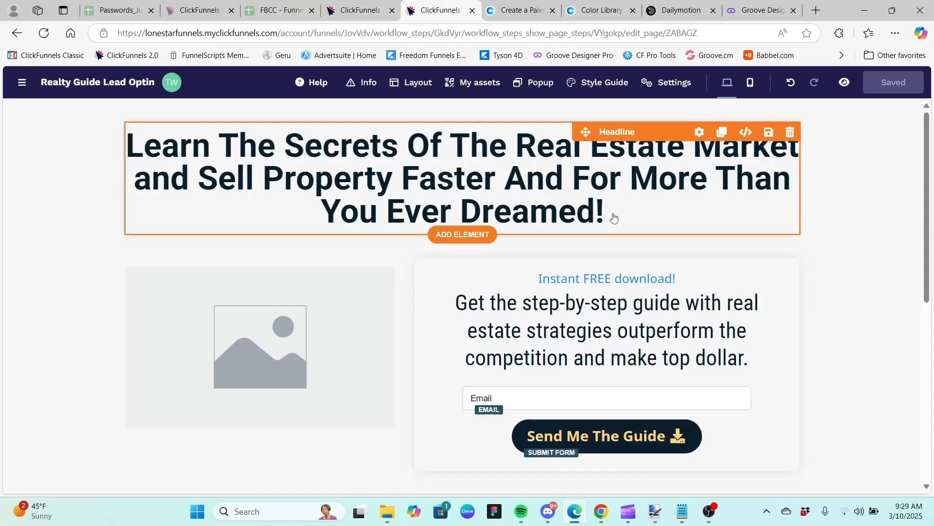
pyautogui.click(614, 217)
pyautogui.moveTo(614, 218); pyautogui.dragTo(132, 151)
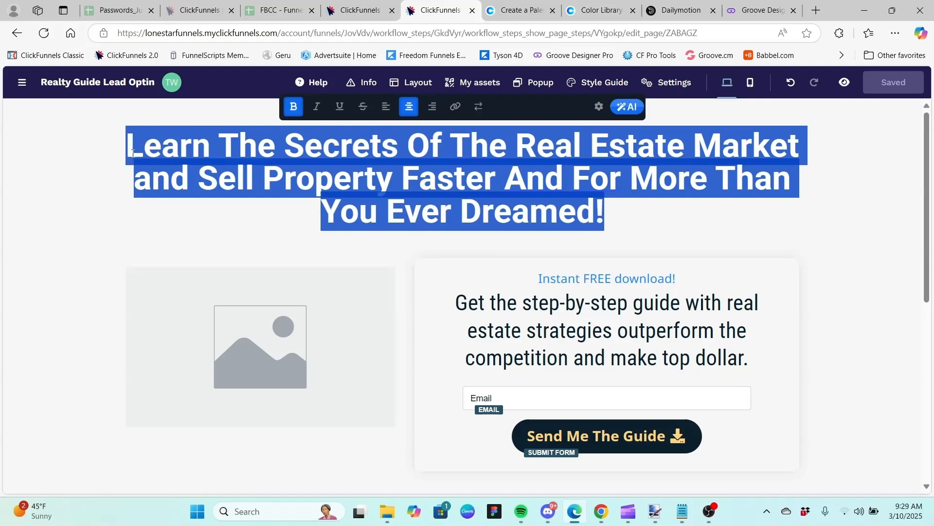
pyautogui.rightClick(190, 164)
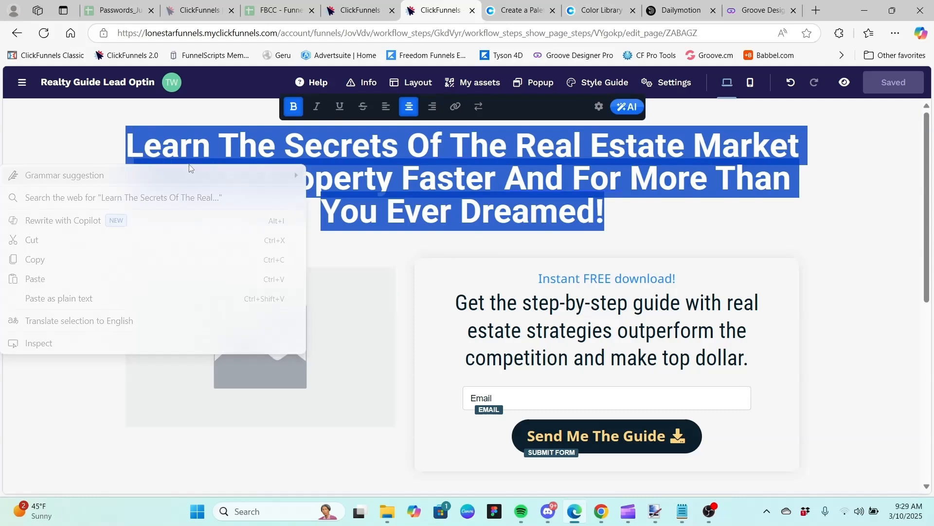
pyautogui.click(65, 263)
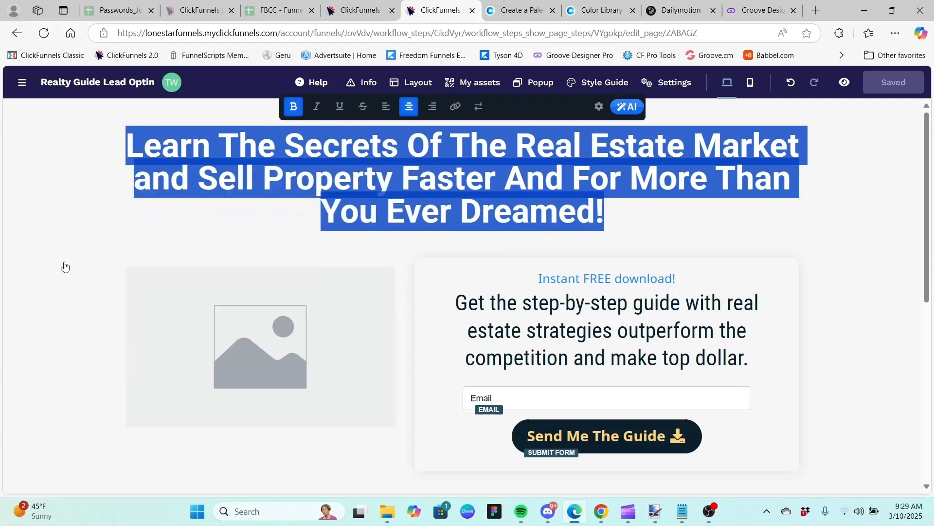
# Add a new text layer to the cover in Groove Designer Pro and place it in the middle of the tan band.
pyautogui.click(762, 10)
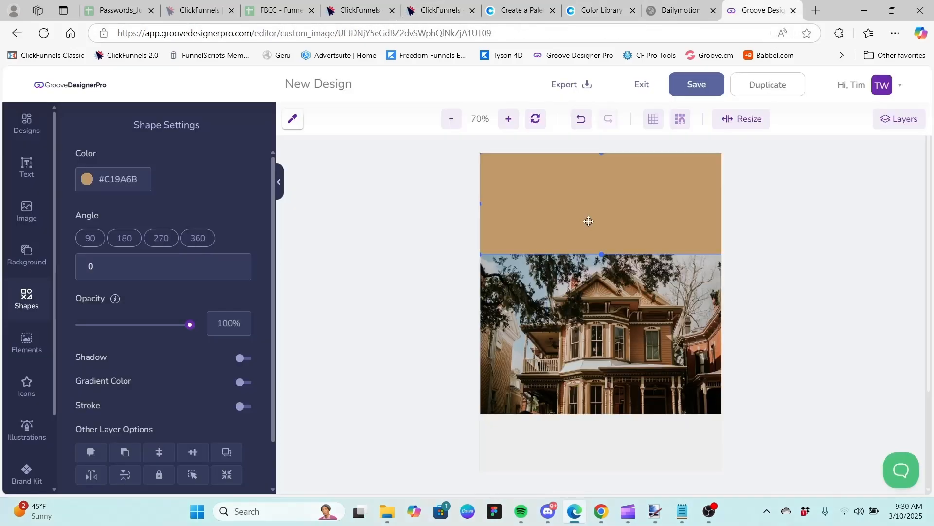
pyautogui.click(33, 168)
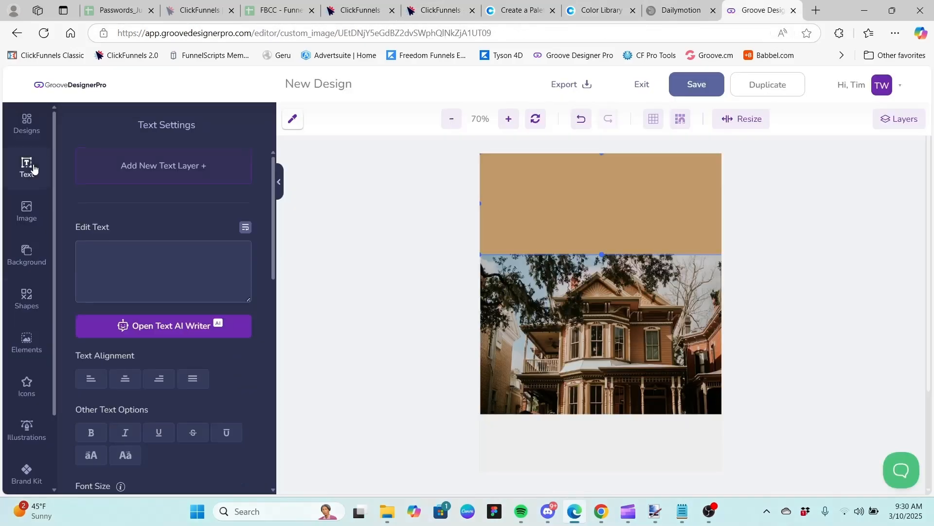
pyautogui.click(137, 164)
pyautogui.moveTo(594, 310); pyautogui.dragTo(598, 198)
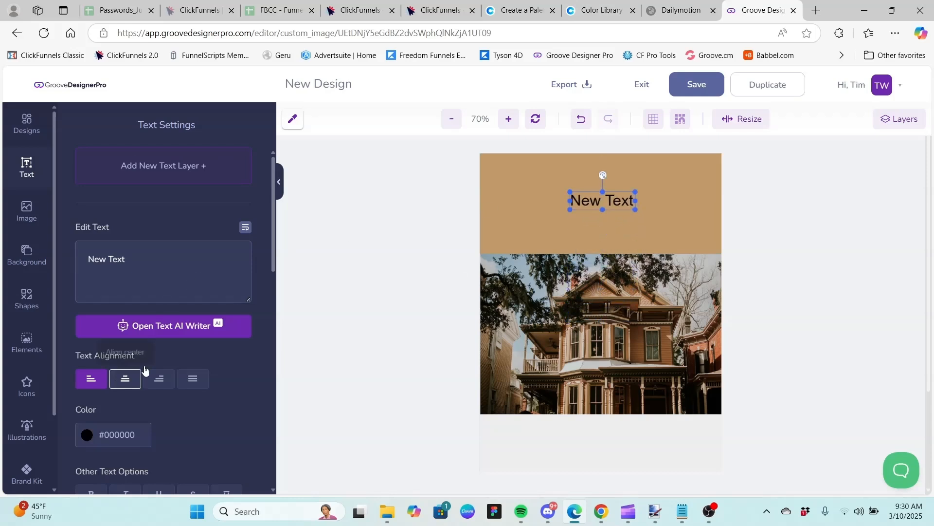
# Set the color of the new text on the tan band to white, #FFFFFF.
pyautogui.moveTo(273, 226); pyautogui.dragTo(260, 309)
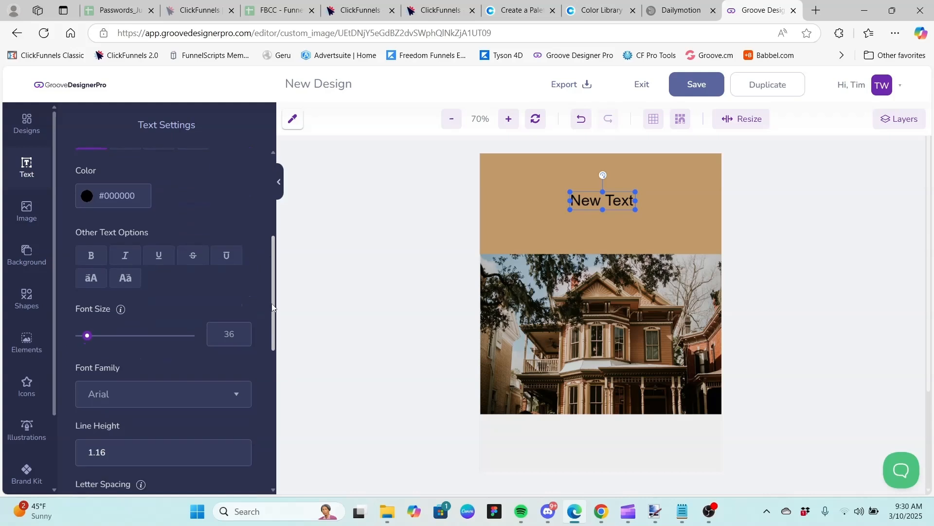
pyautogui.click(122, 200)
pyautogui.moveTo(101, 236); pyautogui.dragTo(50, 193)
pyautogui.click(227, 198)
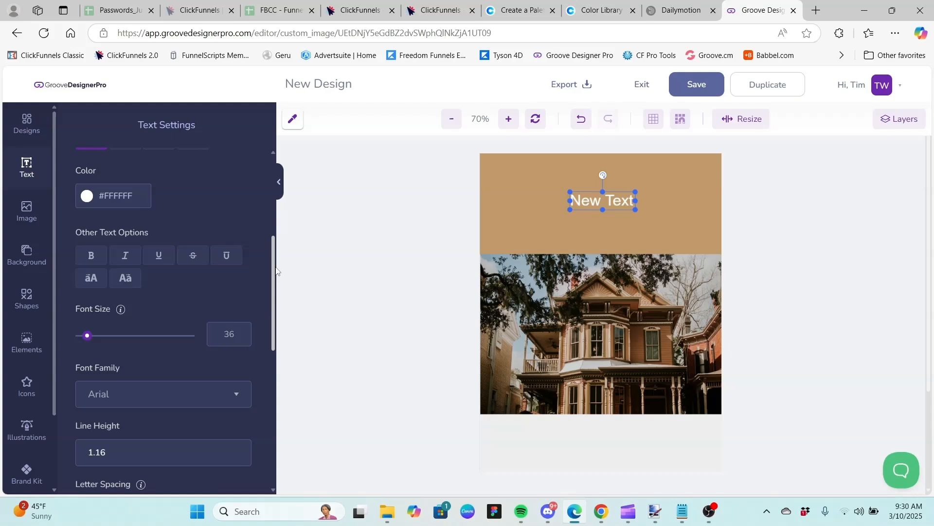
# Replace the placeholder text with the copied headline "Learn The Secrets Of The Real Estate Market and Sell Property Faster And For More Than You Ever Dreamed!".
pyautogui.moveTo(275, 270); pyautogui.dragTo(258, 192)
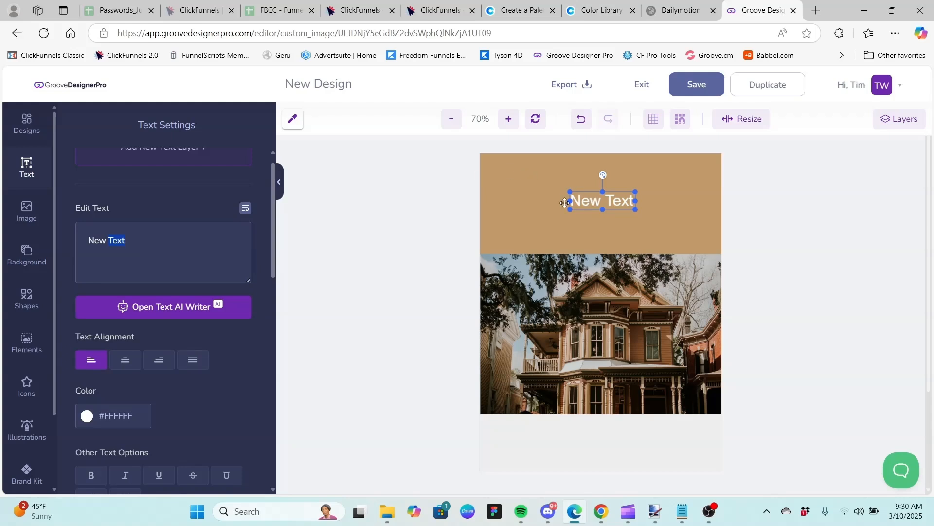
pyautogui.click(198, 234)
pyautogui.press('BackSpace')
pyautogui.press('BackSpace')
pyautogui.press('BackSpace')
pyautogui.press('BackSpace')
pyautogui.press('BackSpace')
pyautogui.press('BackSpace')
pyautogui.press('BackSpace')
pyautogui.press('BackSpace')
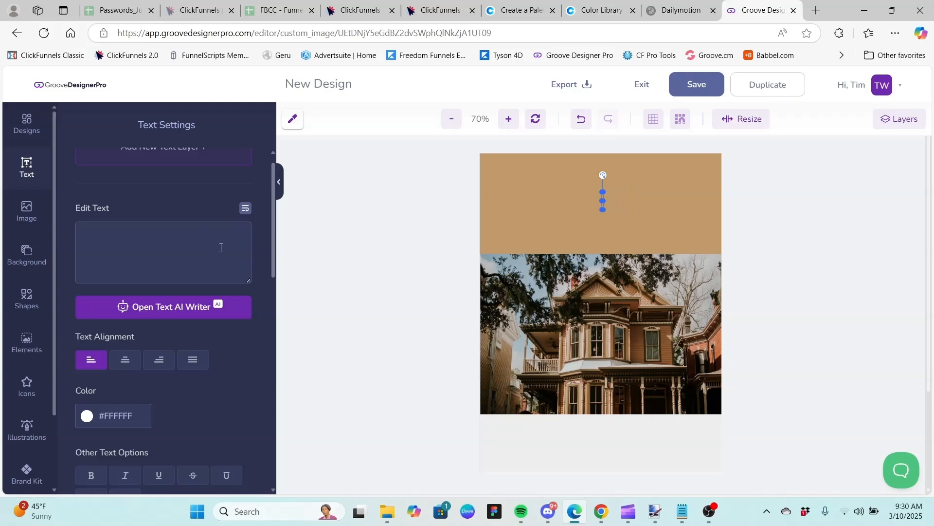
pyautogui.hotkey('ctrl', 'v')
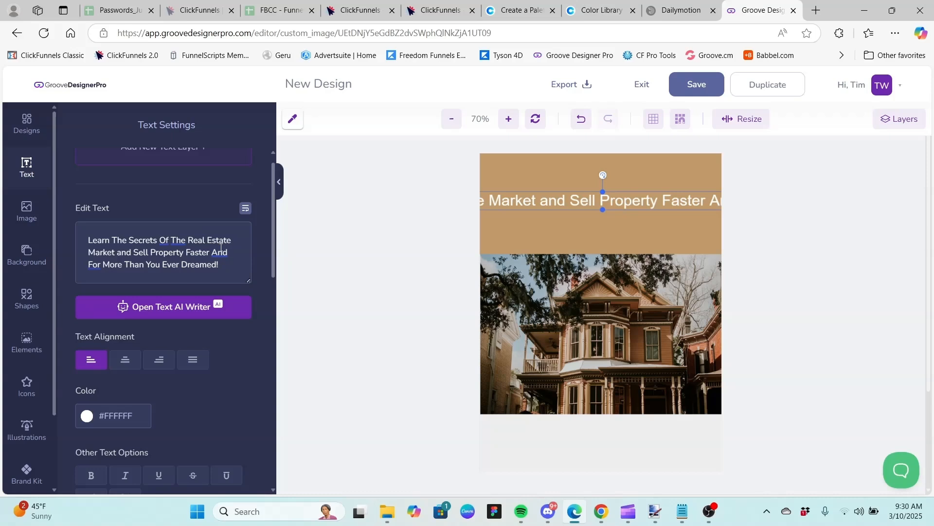
# Wrap the headline to fit the cover, align its text to the center, and position it within the tan band.
pyautogui.click(246, 209)
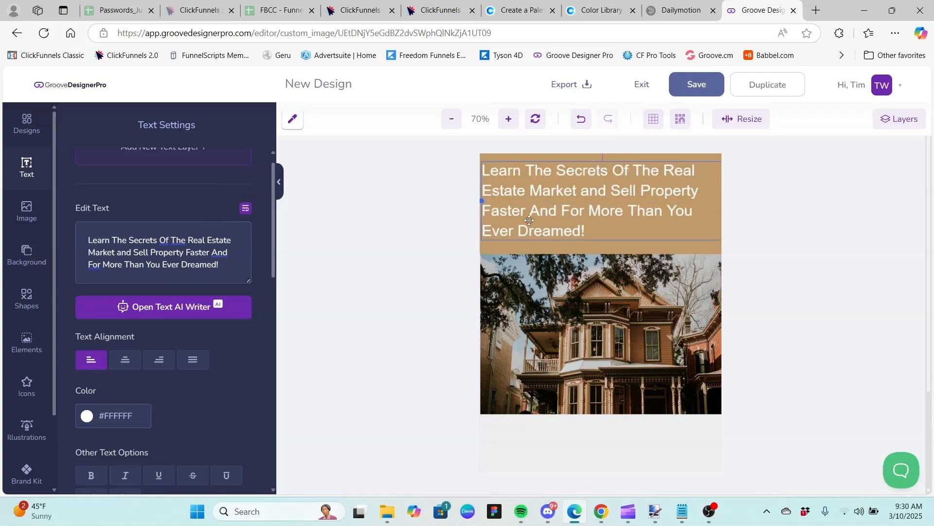
pyautogui.moveTo(530, 220)
pyautogui.mouseDown()
pyautogui.moveTo(569, 229)
pyautogui.moveTo(509, 220)
pyautogui.moveTo(533, 222)
pyautogui.mouseUp()
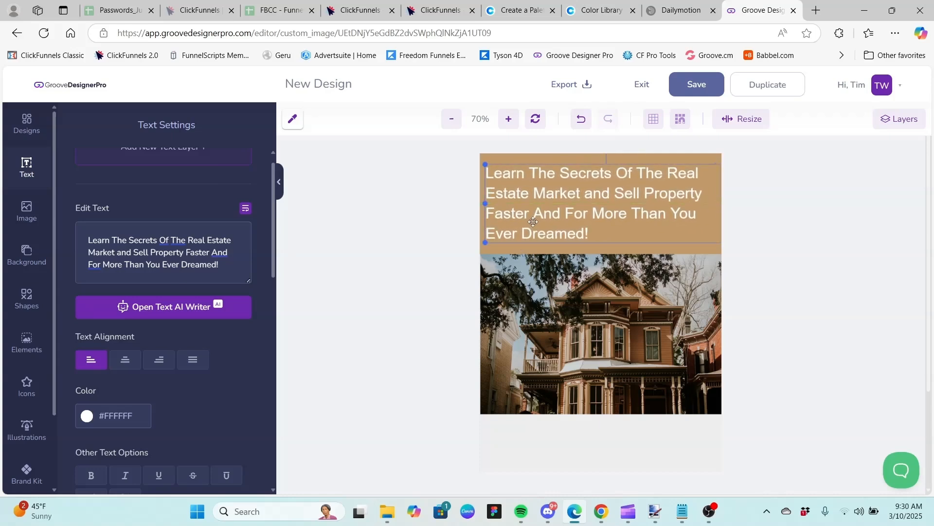
pyautogui.click(126, 362)
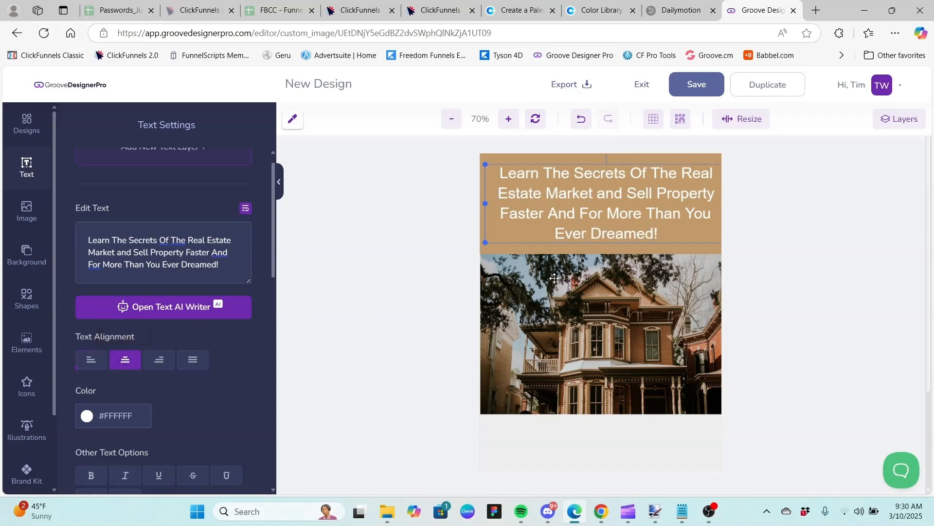
pyautogui.moveTo(598, 216); pyautogui.dragTo(595, 214)
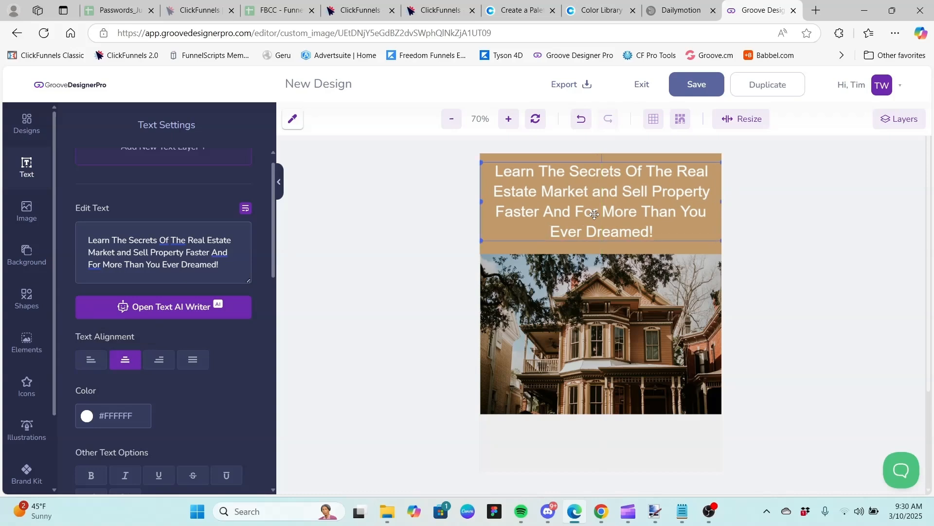
# Check the reference cover in ClickFunnels, and try a font size of 40 for the cover headline in Groove Designer Pro.
pyautogui.click(364, 18)
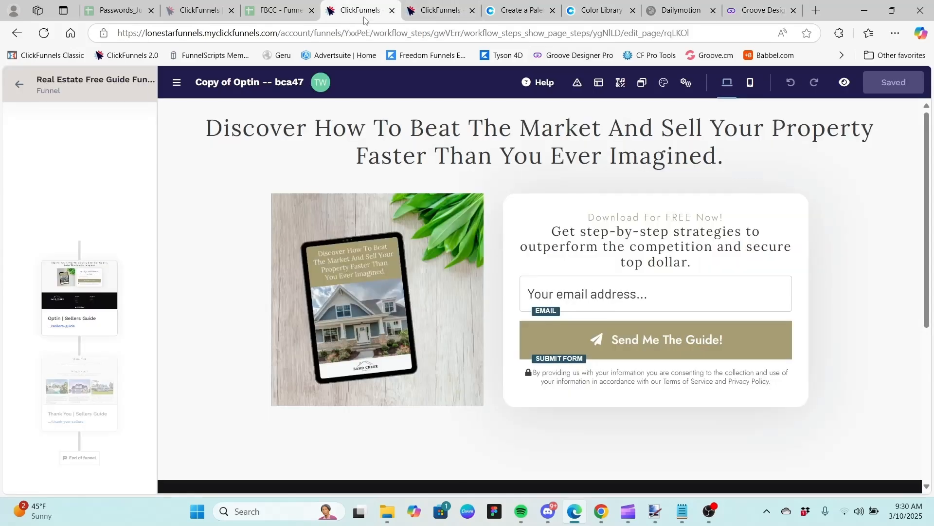
pyautogui.click(456, 5)
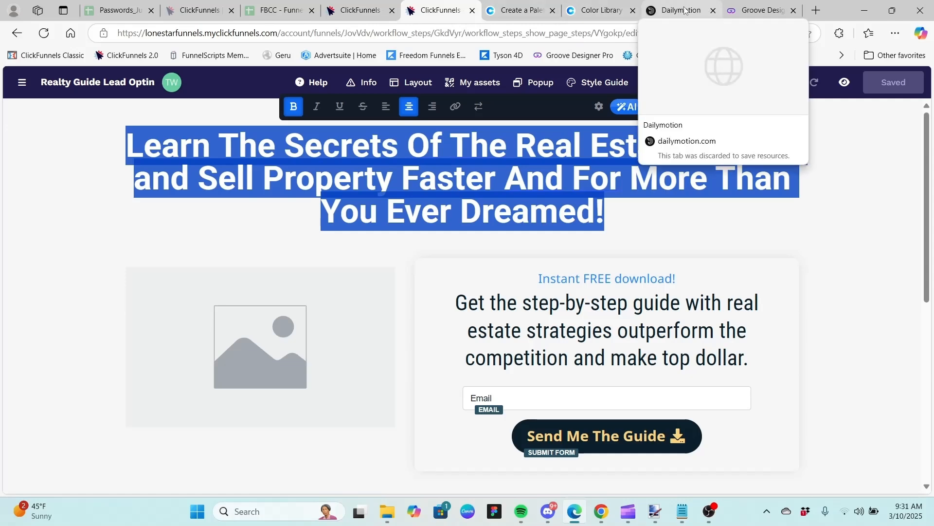
pyautogui.click(749, 14)
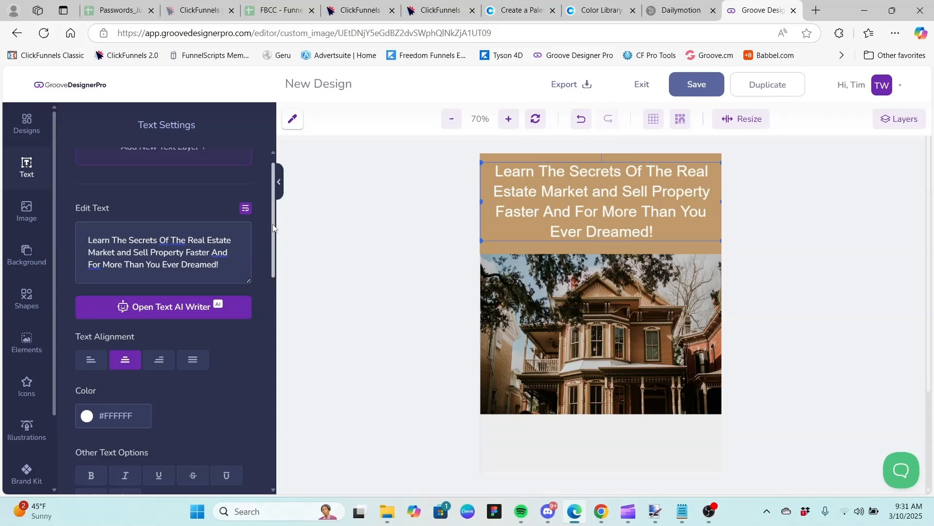
pyautogui.scroll(-2, 269, 278)
pyautogui.scroll(-3, 269, 278)
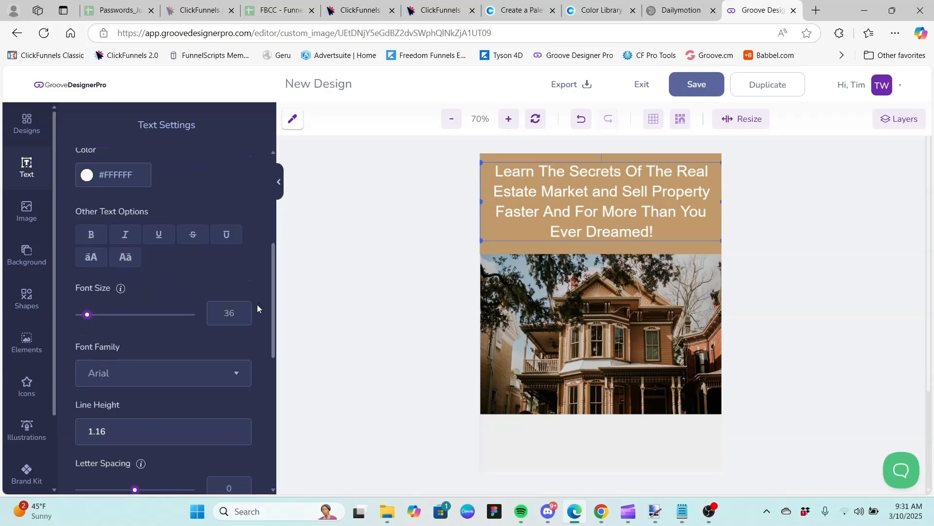
pyautogui.click(245, 310)
pyautogui.press('BackSpace')
pyautogui.press('BackSpace')
pyautogui.write('40')
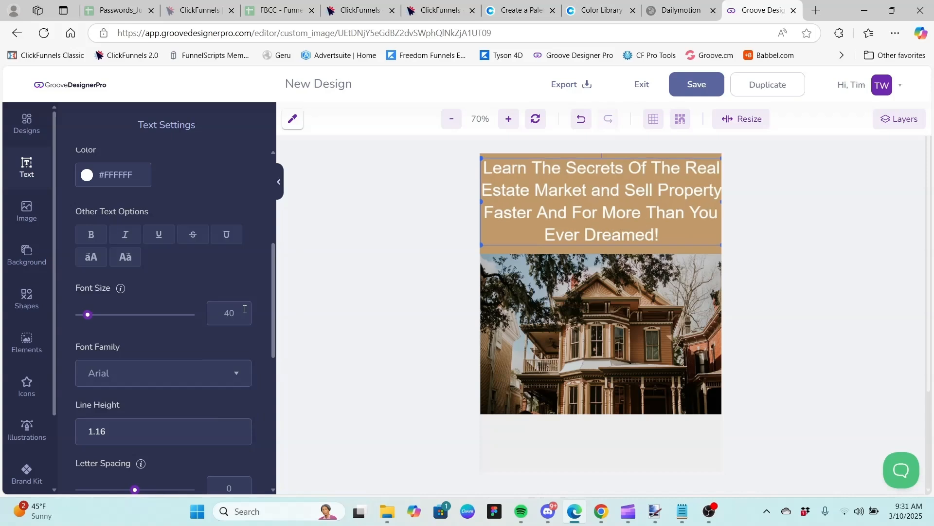
# Set the cover headline's font size to 34.
pyautogui.press('BackSpace')
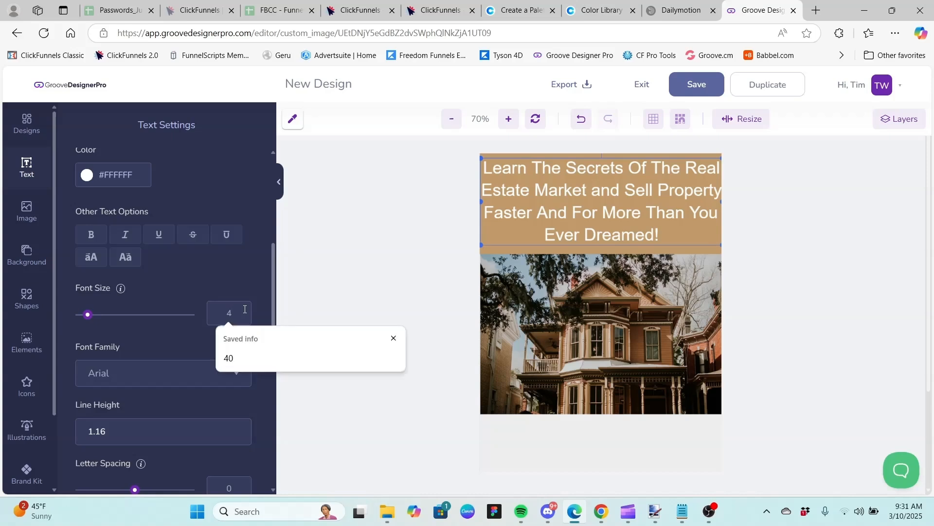
pyautogui.press('BackSpace')
pyautogui.write('34')
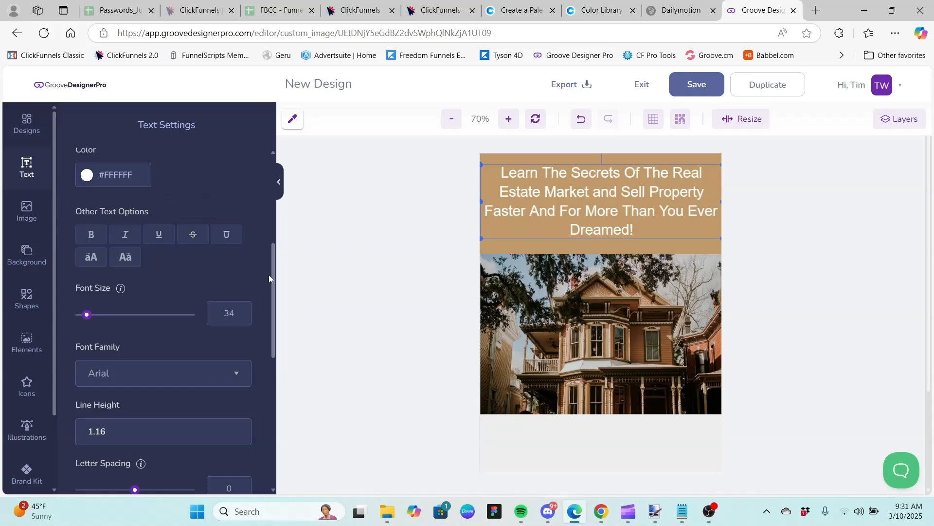
# Try a line break after "For" in the cover headline, and remove it again.
pyautogui.scroll(5, 268, 274)
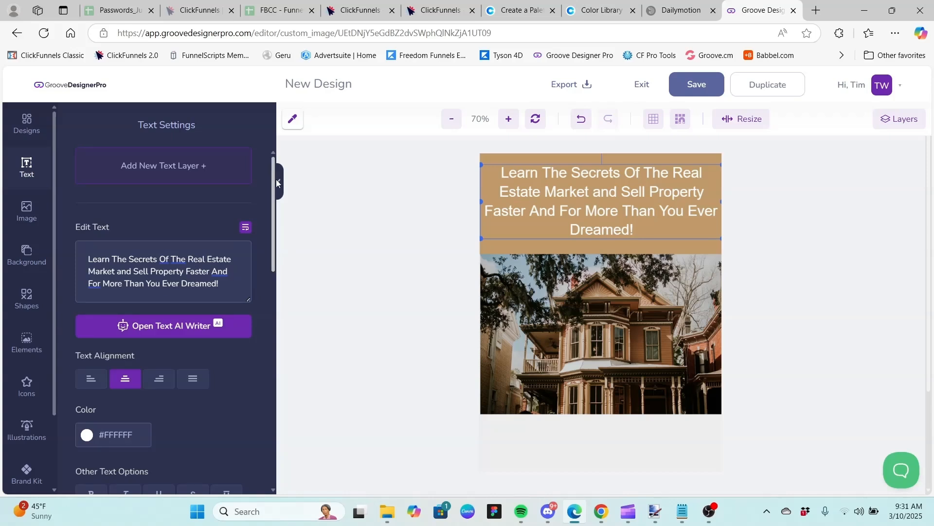
pyautogui.click(102, 282)
pyautogui.press('BackSpace')
pyautogui.press('Return')
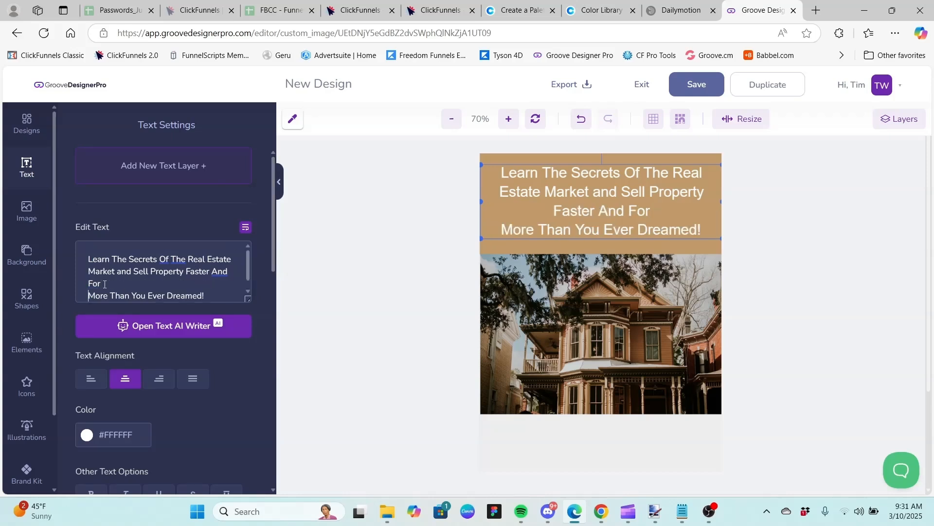
pyautogui.press('BackSpace')
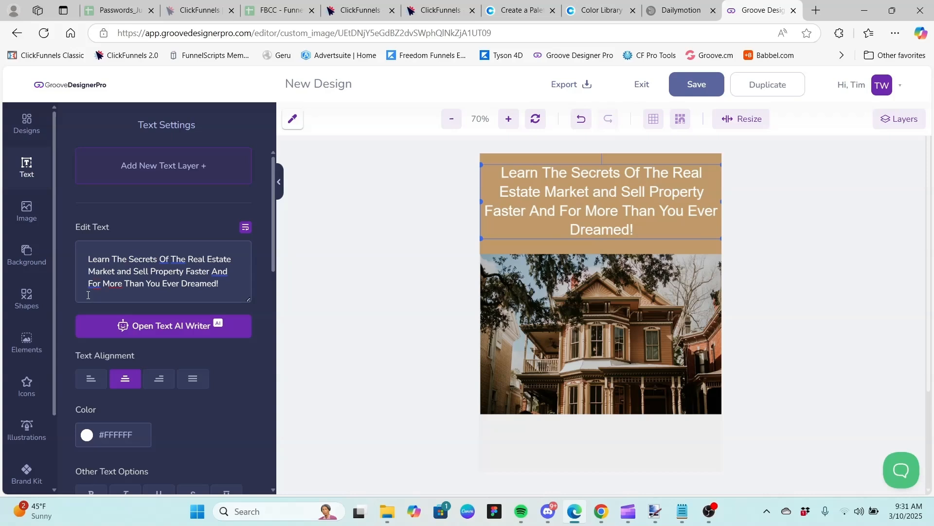
# Insert a line break in the cover headline before "You Ever Dreamed!".
pyautogui.click(149, 287)
pyautogui.press('Return')
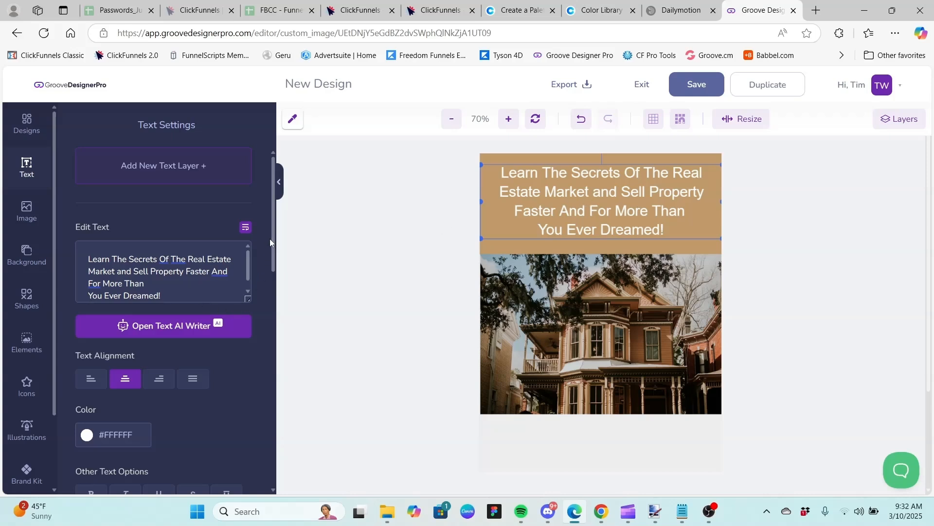
# Change the cover headline's font to Libre Franklin and make it bold.
pyautogui.moveTo(270, 241); pyautogui.dragTo(270, 347)
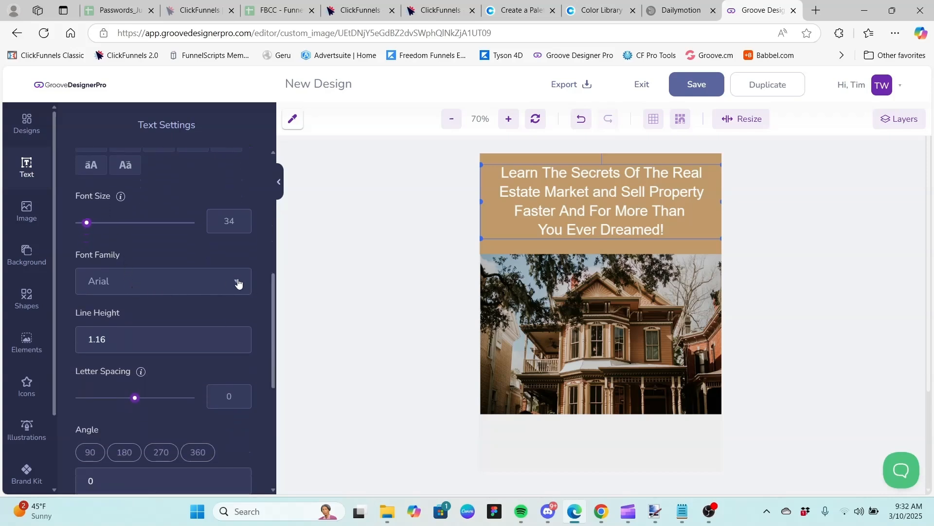
pyautogui.click(234, 281)
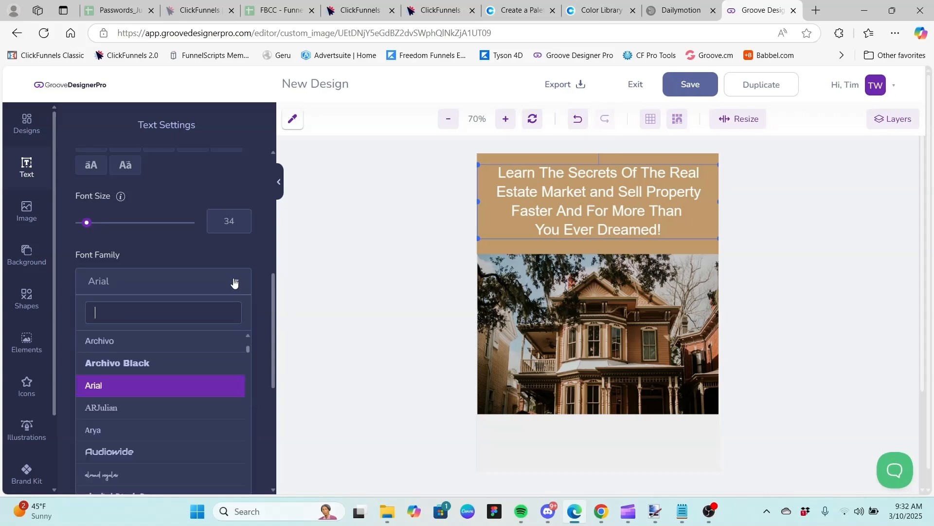
pyautogui.moveTo(247, 349); pyautogui.dragTo(252, 424)
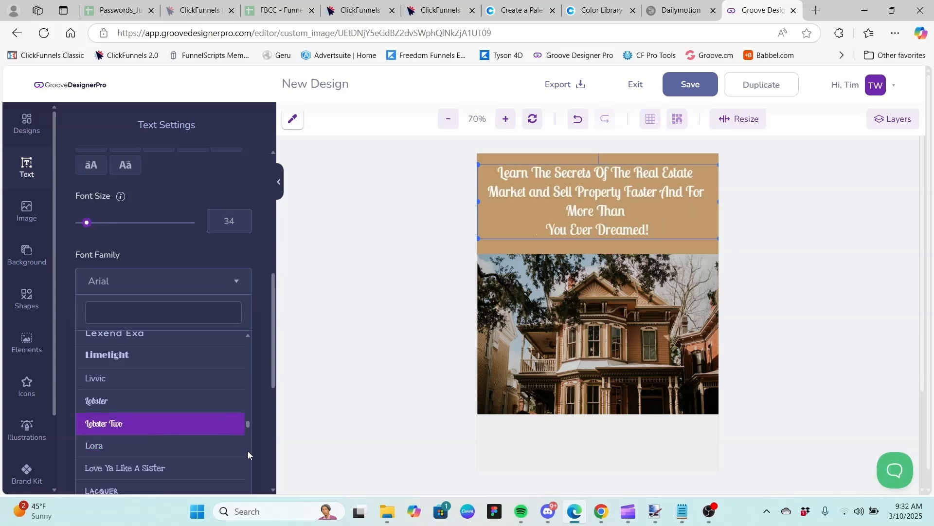
pyautogui.scroll(-2, 247, 450)
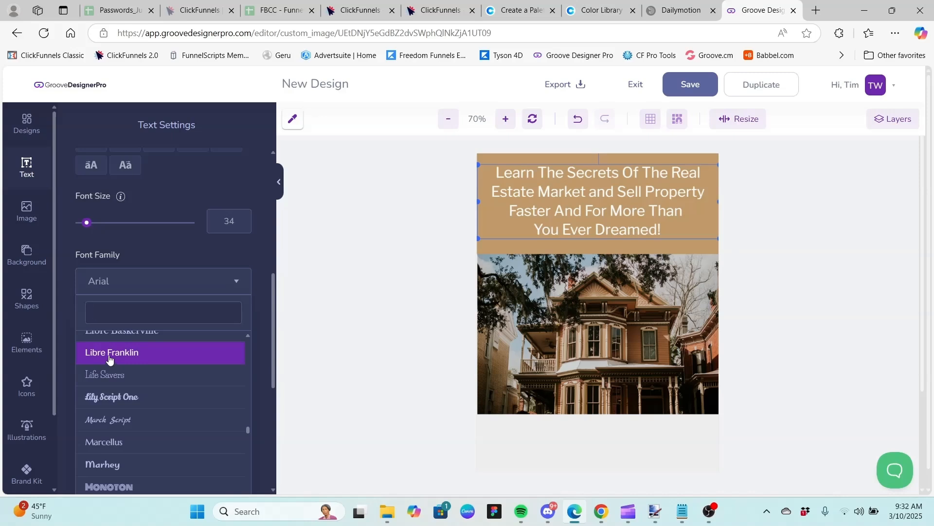
pyautogui.click(110, 354)
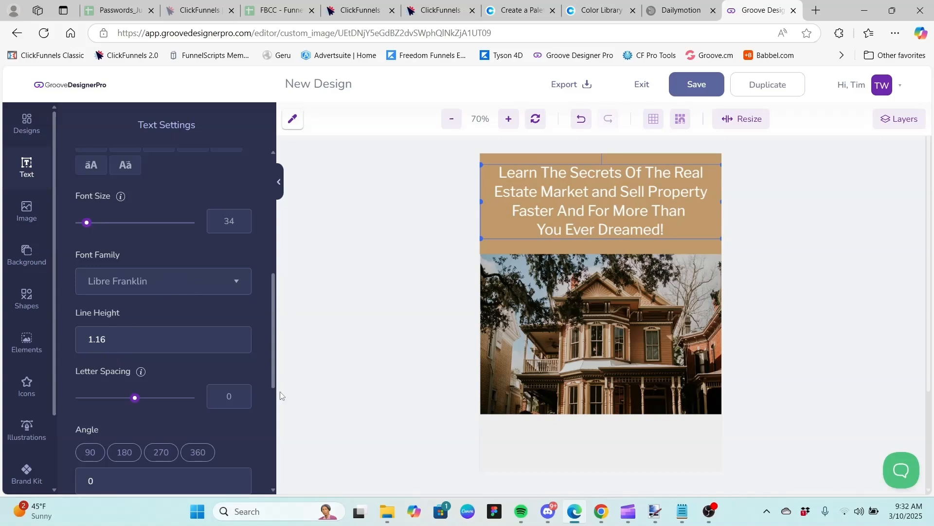
pyautogui.moveTo(275, 375); pyautogui.dragTo(252, 270)
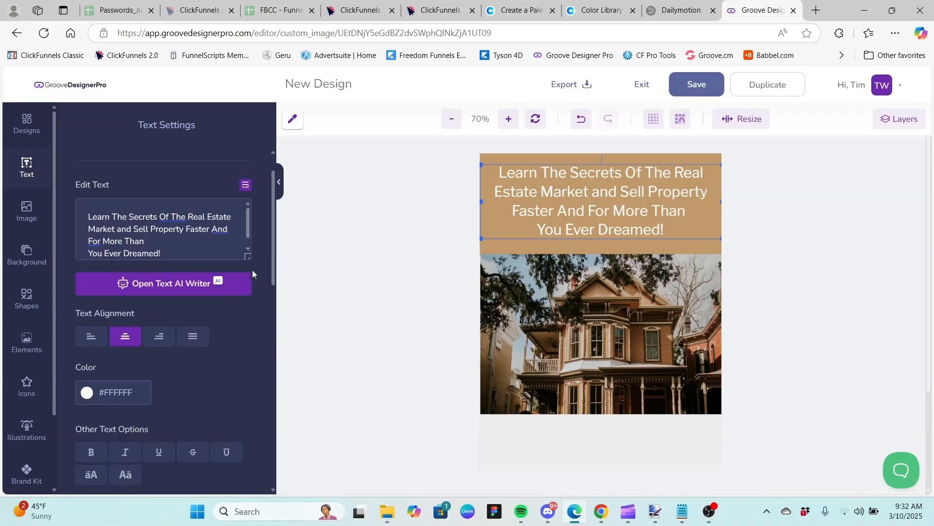
pyautogui.click(91, 453)
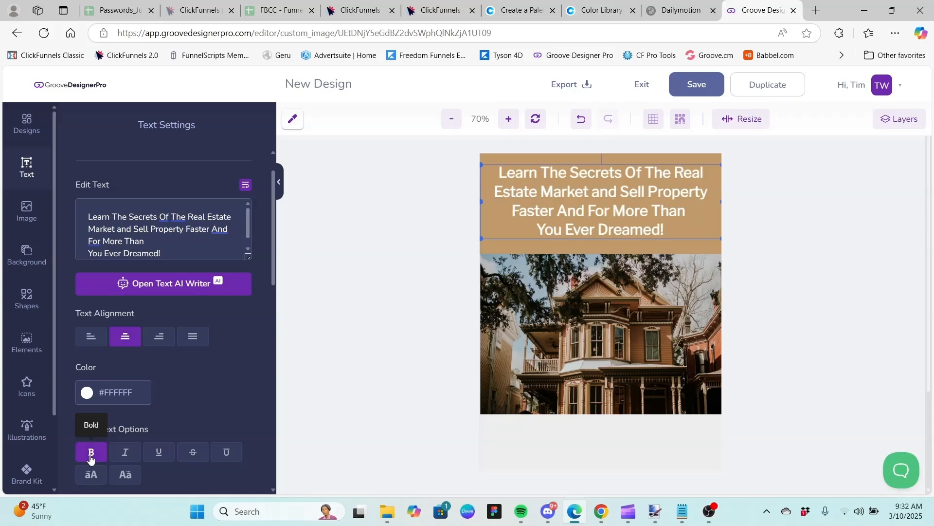
# Switch to the Coolors color library and copy the Almond color from the brown shades.
pyautogui.click(349, 6)
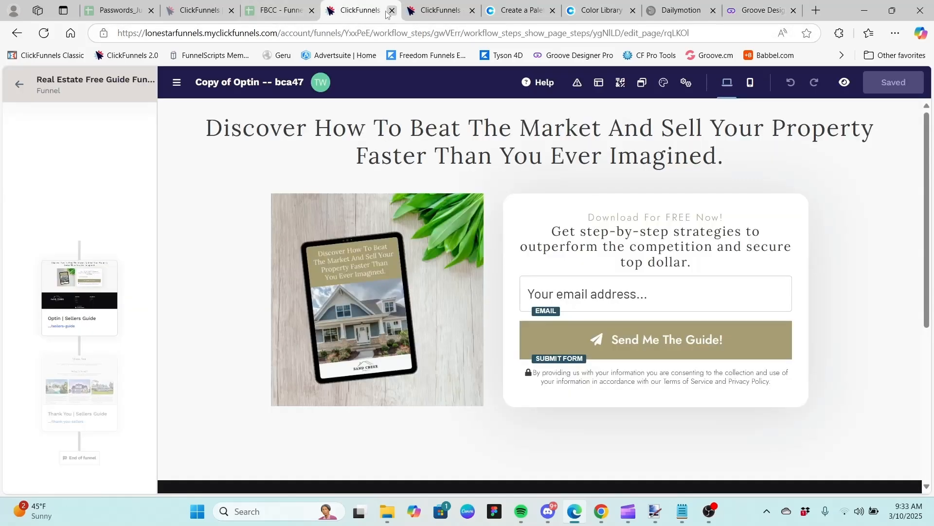
pyautogui.click(423, 10)
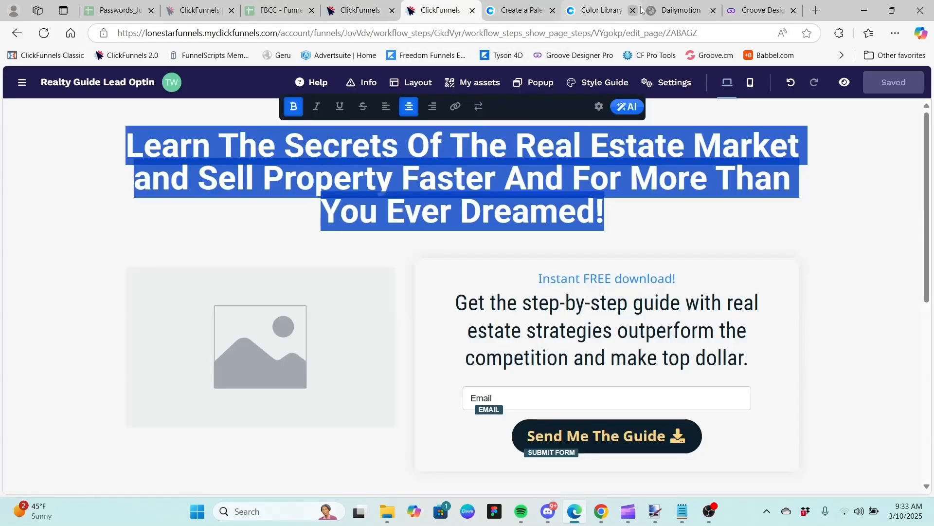
pyautogui.click(614, 14)
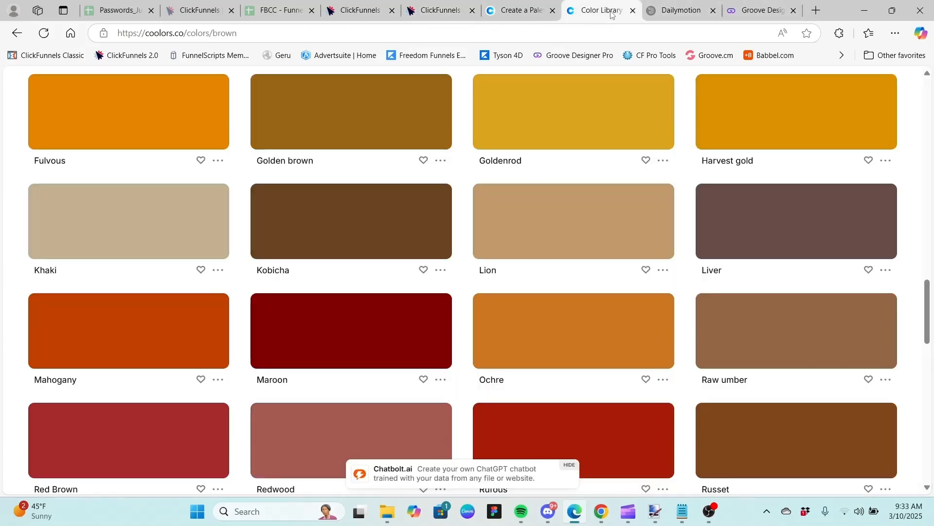
pyautogui.moveTo(927, 299); pyautogui.dragTo(931, 145)
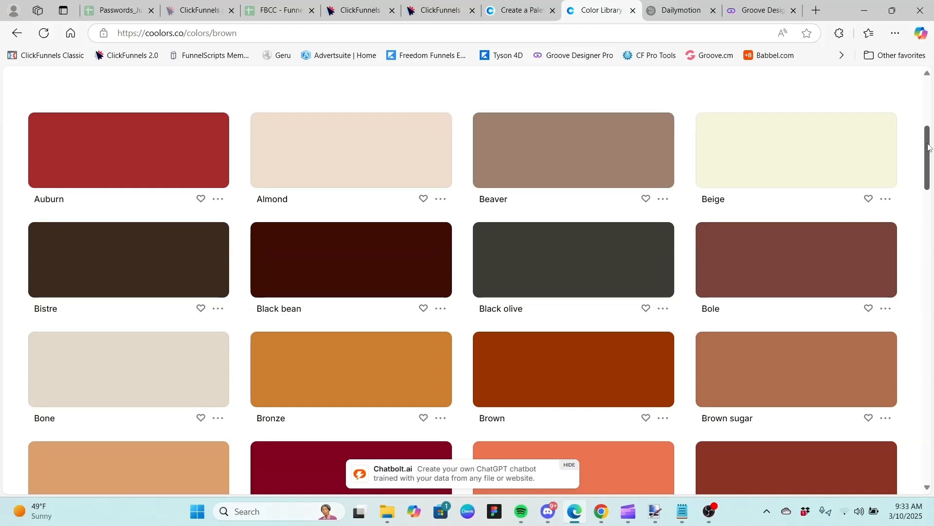
pyautogui.click(361, 145)
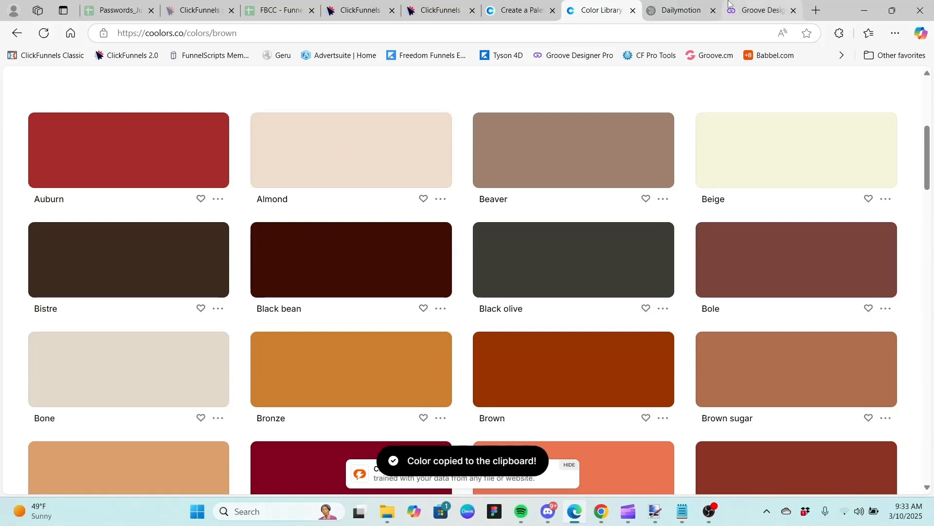
# Back in Groove Designer Pro, set the cover headline's text color to the copied #EFDECD.
pyautogui.click(752, 10)
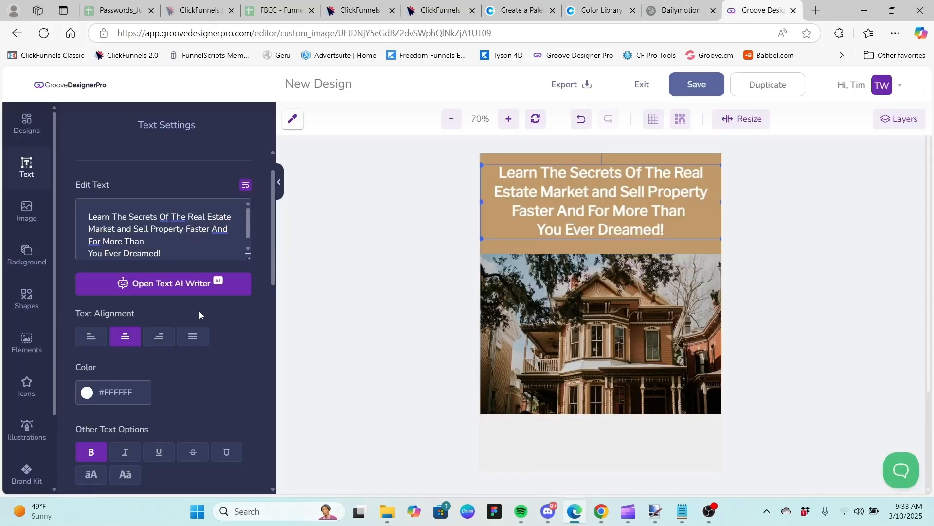
pyautogui.click(141, 392)
pyautogui.press('BackSpace')
pyautogui.hotkey('ctrl', 'a')
pyautogui.hotkey('ctrl', 'v')
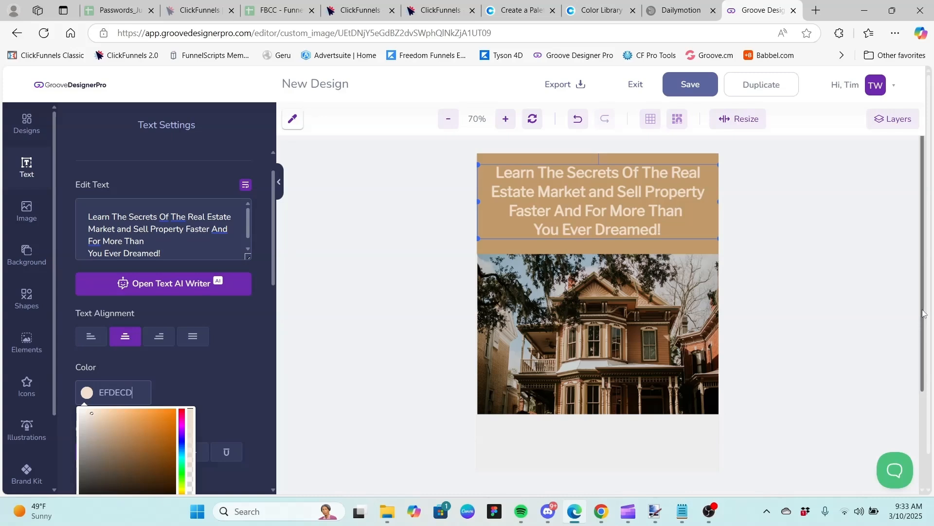
pyautogui.moveTo(923, 313)
pyautogui.mouseDown()
pyautogui.moveTo(923, 375)
pyautogui.moveTo(913, 316)
pyautogui.mouseUp()
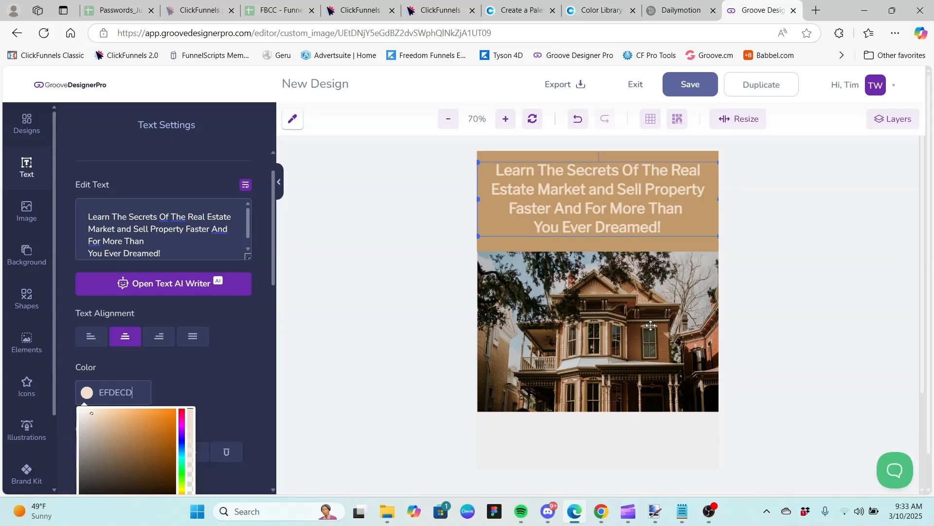
pyautogui.click(268, 343)
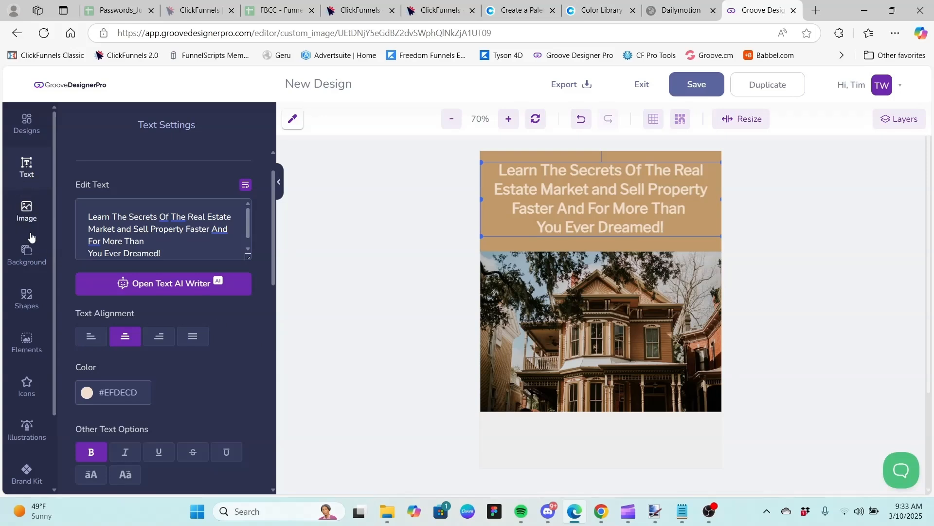
# Add a square shape to the cover and stretch it across the full width to fill the strip below the house photo.
pyautogui.click(29, 296)
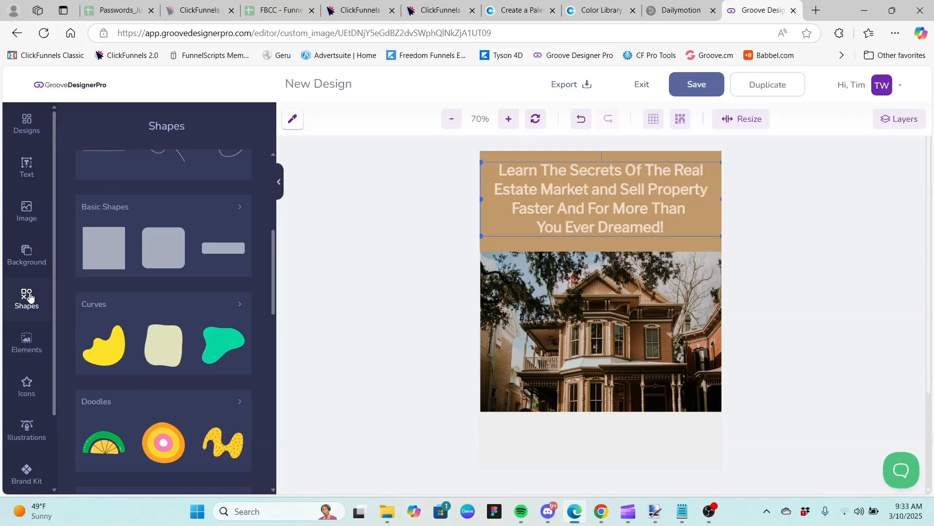
pyautogui.click(112, 251)
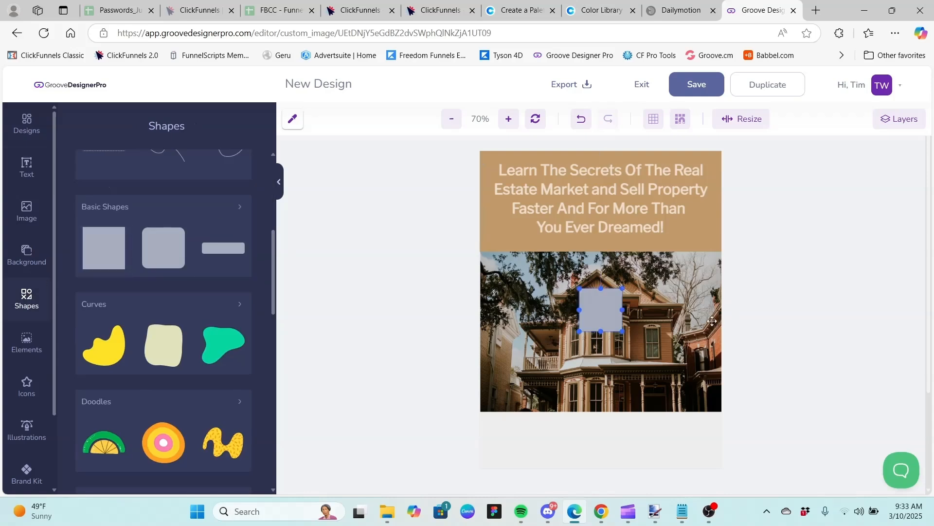
pyautogui.moveTo(602, 317); pyautogui.dragTo(502, 453)
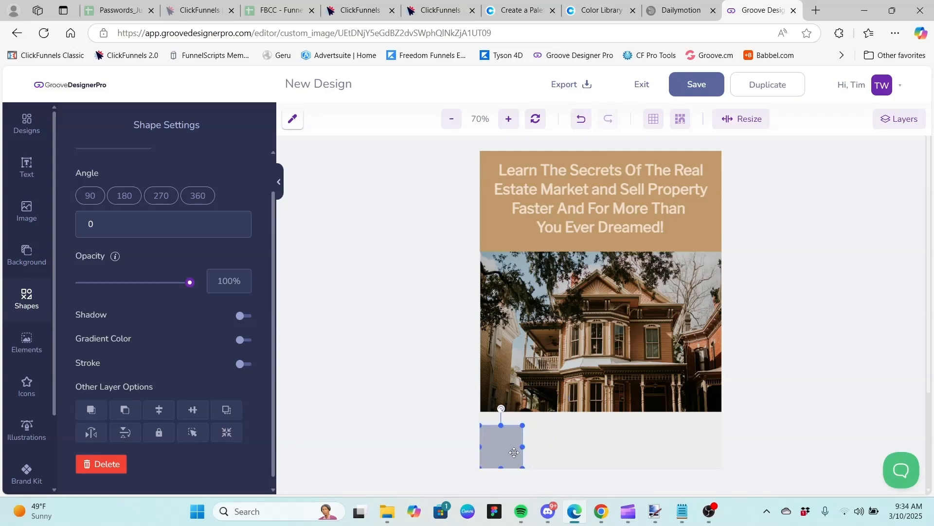
pyautogui.moveTo(521, 447); pyautogui.dragTo(723, 449)
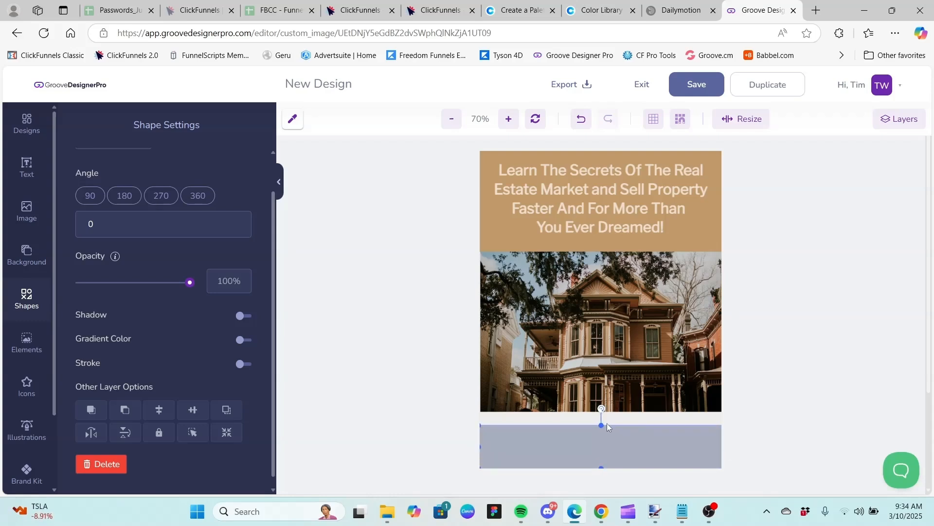
pyautogui.moveTo(601, 425); pyautogui.dragTo(601, 409)
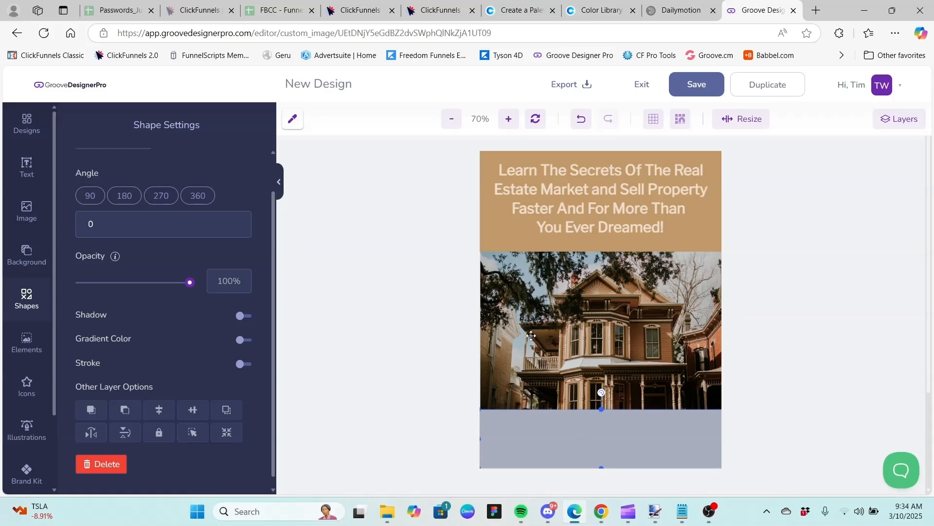
# Check the sample opt-in page's tablet cover in ClickFunnels, and set the rectangle below the house photo to white, #FFFFFF, in Groove Designer Pro.
pyautogui.click(359, 10)
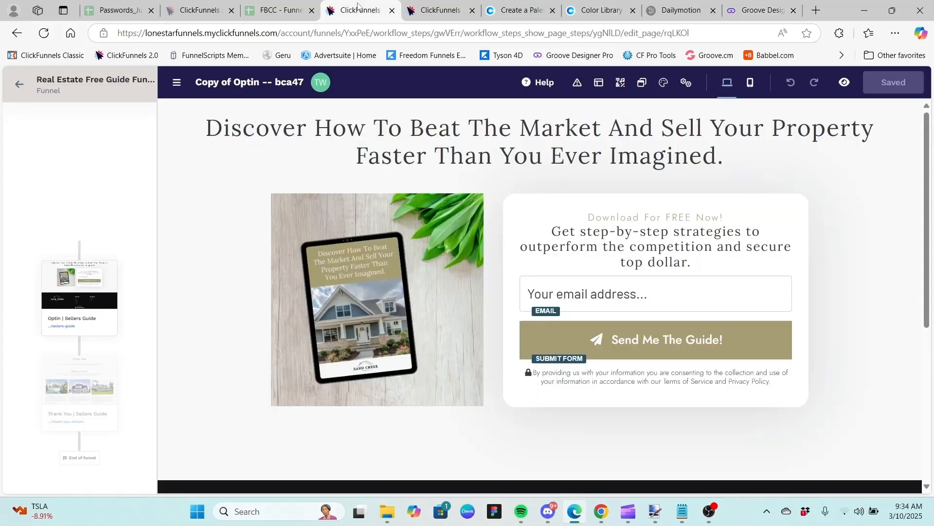
pyautogui.click(420, 7)
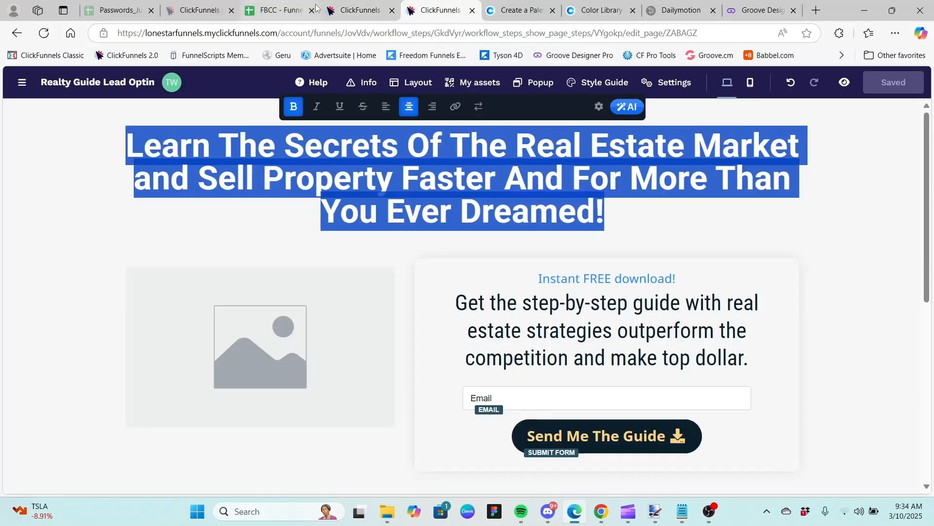
pyautogui.click(358, 9)
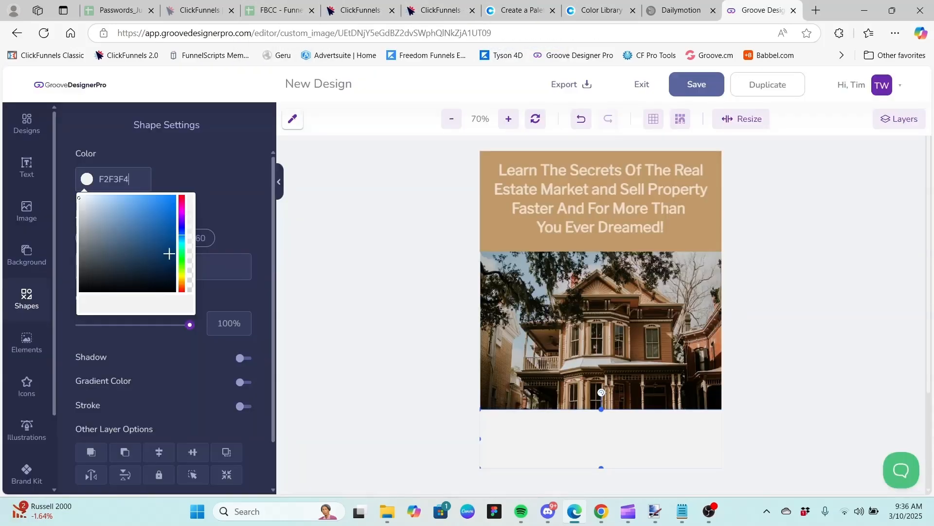
pyautogui.click(111, 217)
pyautogui.moveTo(111, 217); pyautogui.dragTo(49, 171)
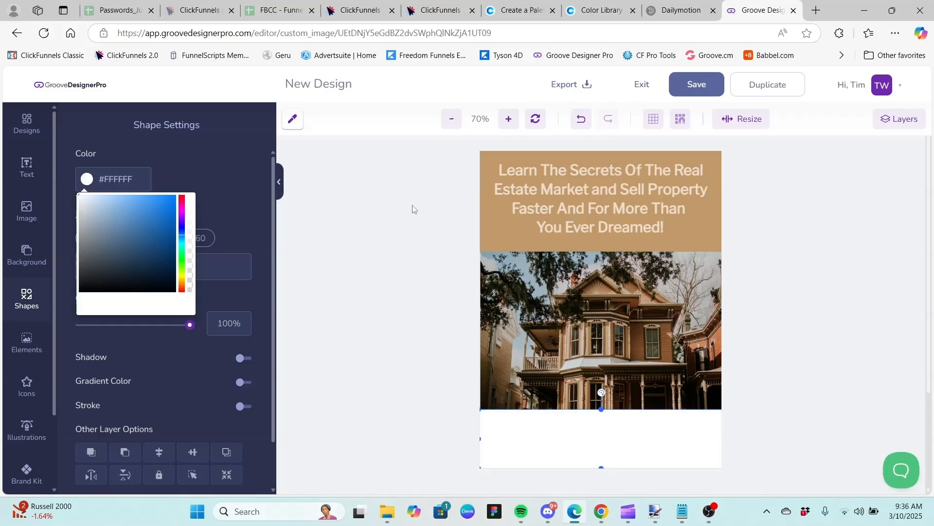
pyautogui.click(547, 301)
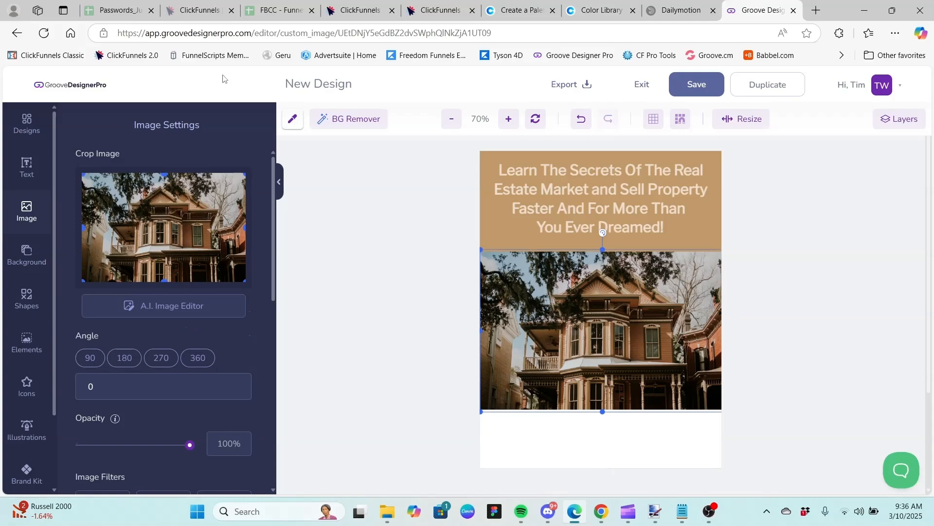
# Review the sample cover in ClickFunnels again, and add a new text layer centered in the white band of the Groove Designer Pro cover.
pyautogui.click(350, 11)
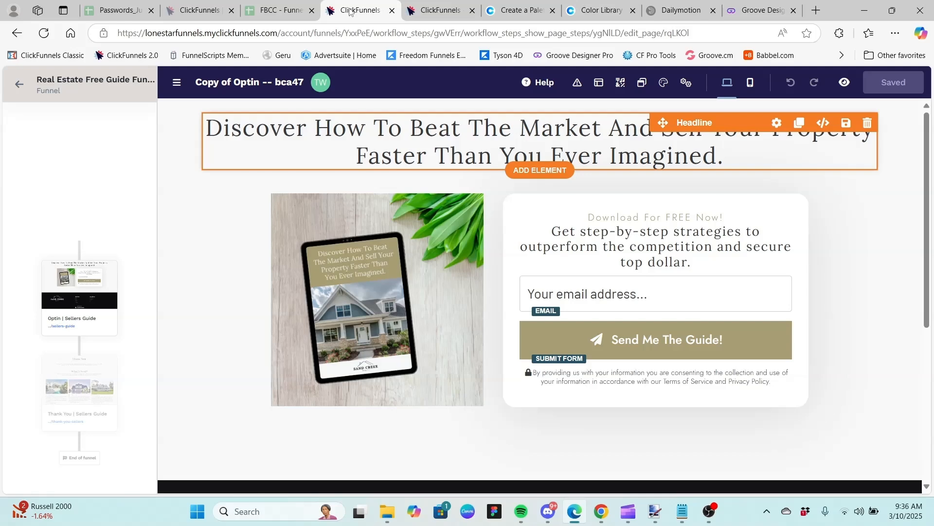
pyautogui.click(442, 11)
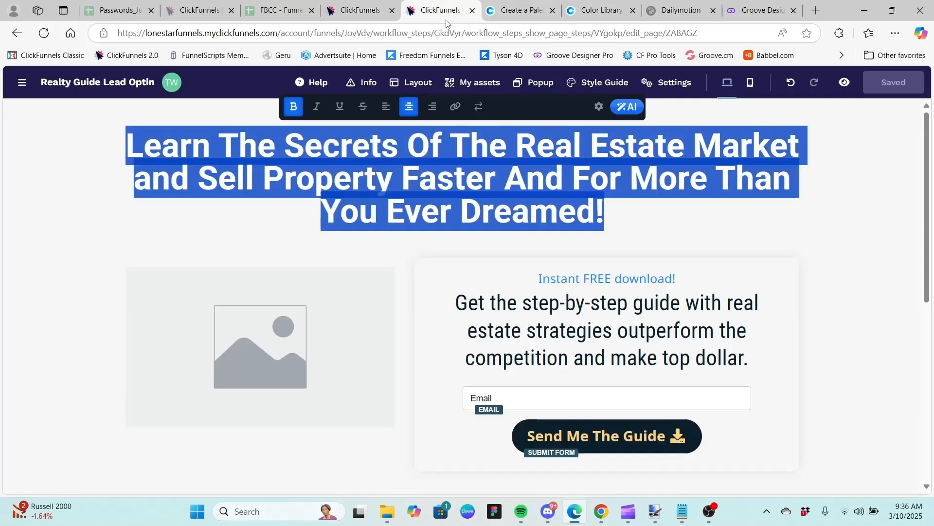
pyautogui.click(695, 11)
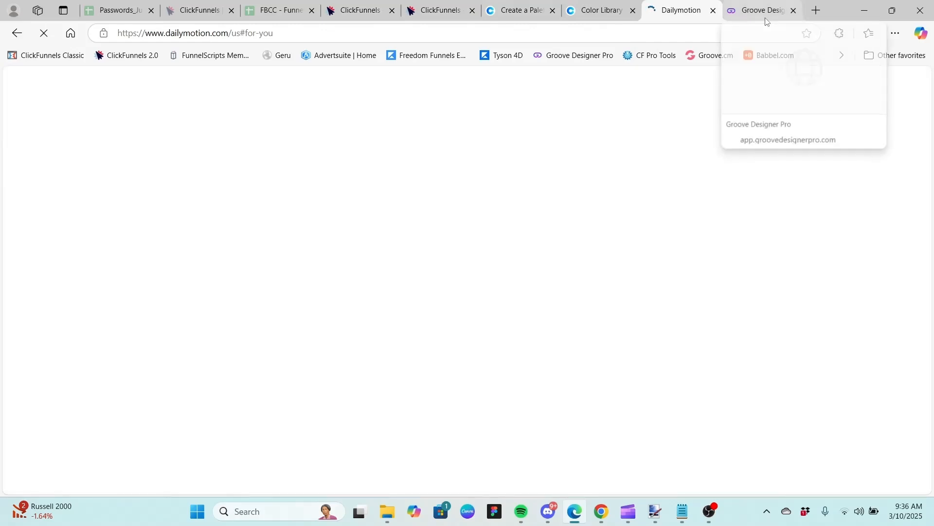
pyautogui.click(767, 21)
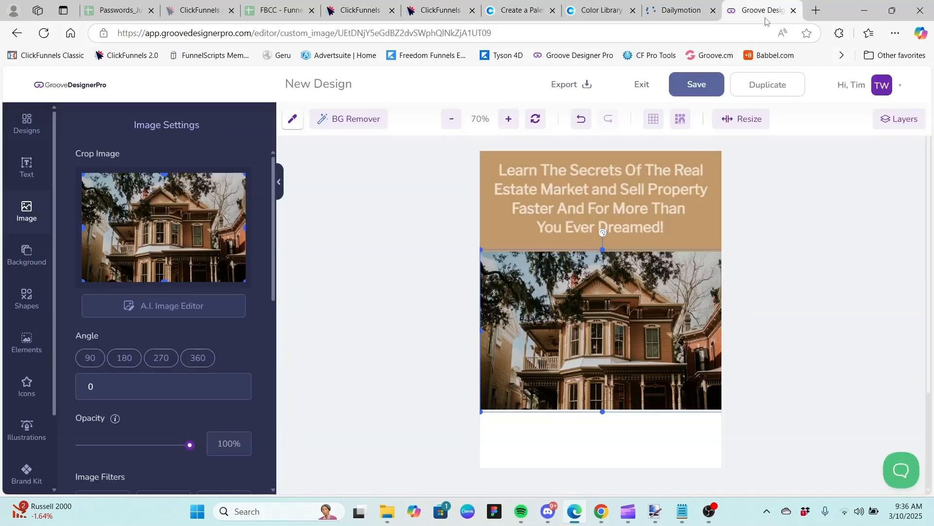
pyautogui.click(33, 169)
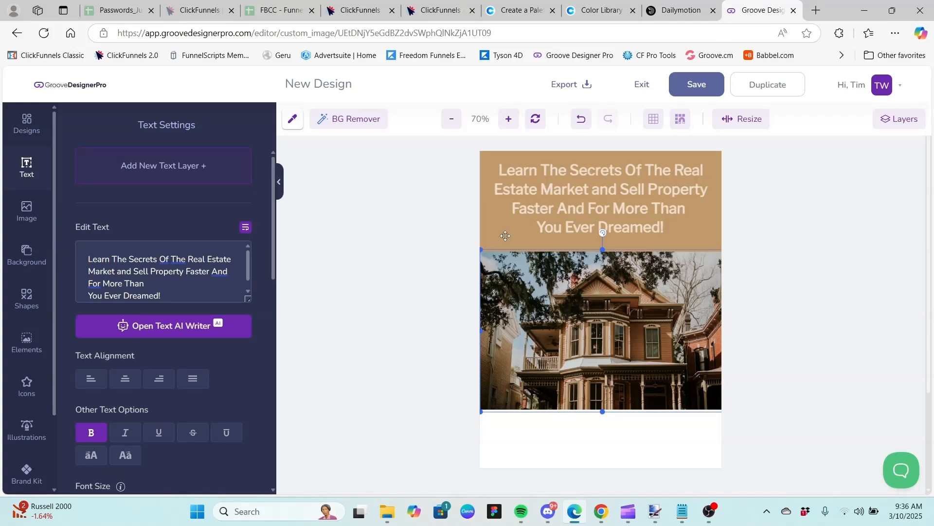
pyautogui.click(200, 171)
pyautogui.moveTo(602, 306); pyautogui.dragTo(602, 426)
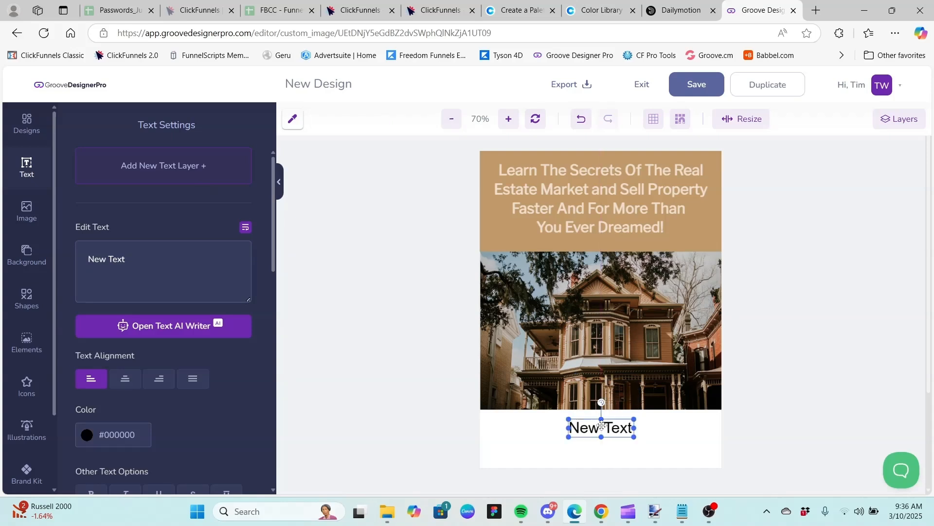
# Replace the placeholder wording of the text layer in the white band with "Sand Creek".
pyautogui.click(176, 258)
pyautogui.press('BackSpace')
pyautogui.press('BackSpace')
pyautogui.press('BackSpace')
pyautogui.press('BackSpace')
pyautogui.press('BackSpace')
pyautogui.press('BackSpace')
pyautogui.press('BackSpace')
pyautogui.press('BackSpace')
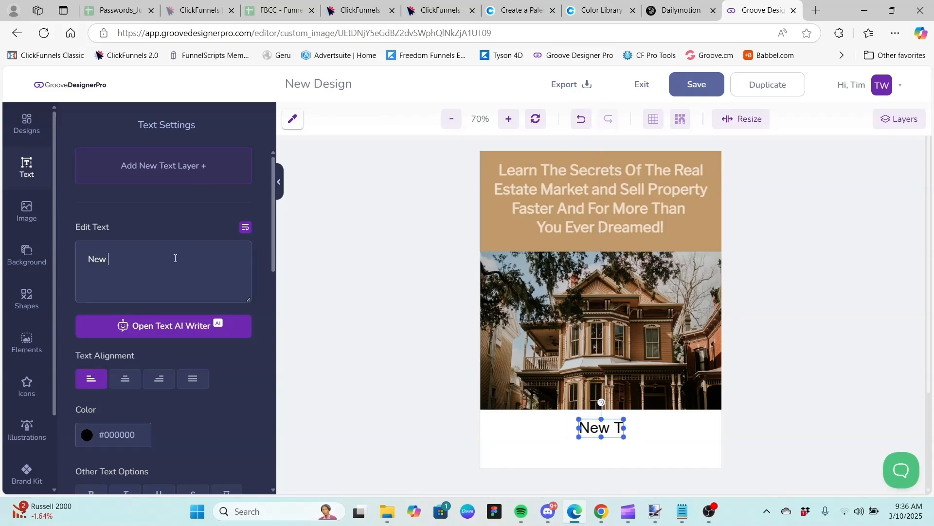
pyautogui.write('Sa')
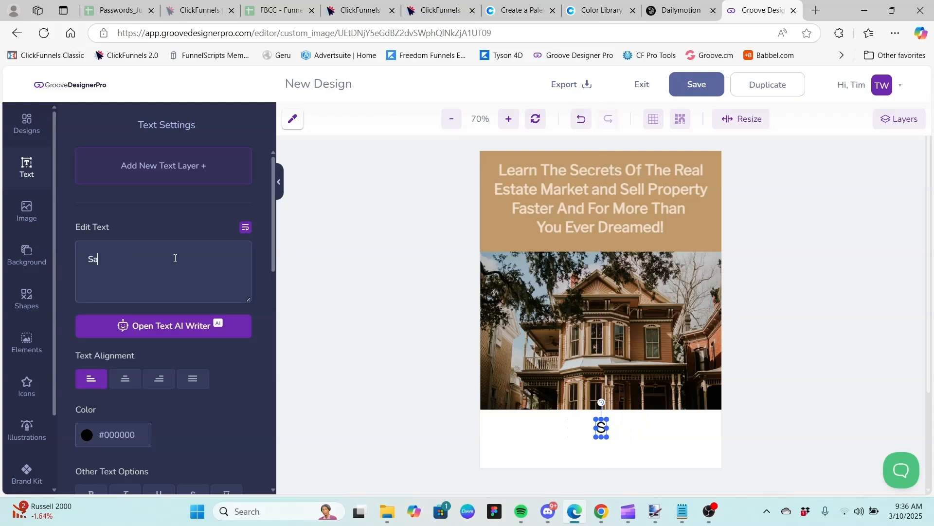
pyautogui.write('nd C')
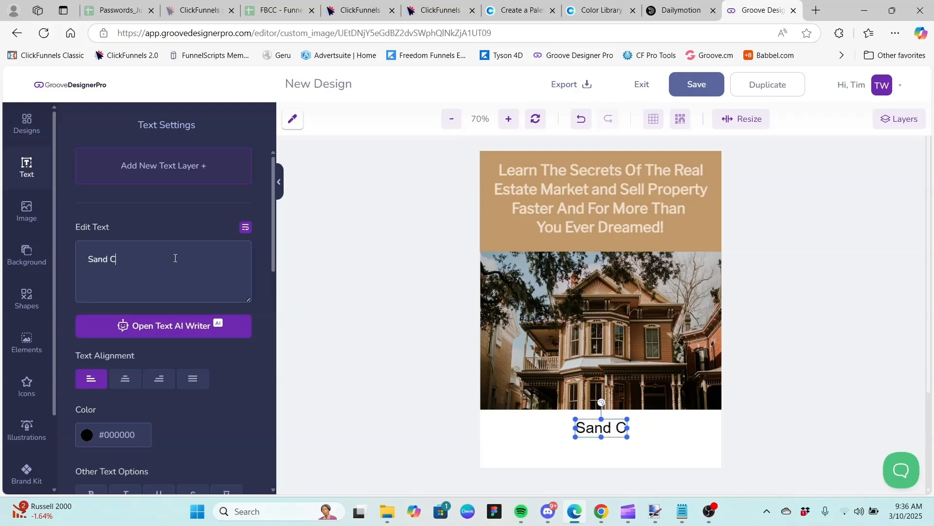
pyautogui.write('reek')
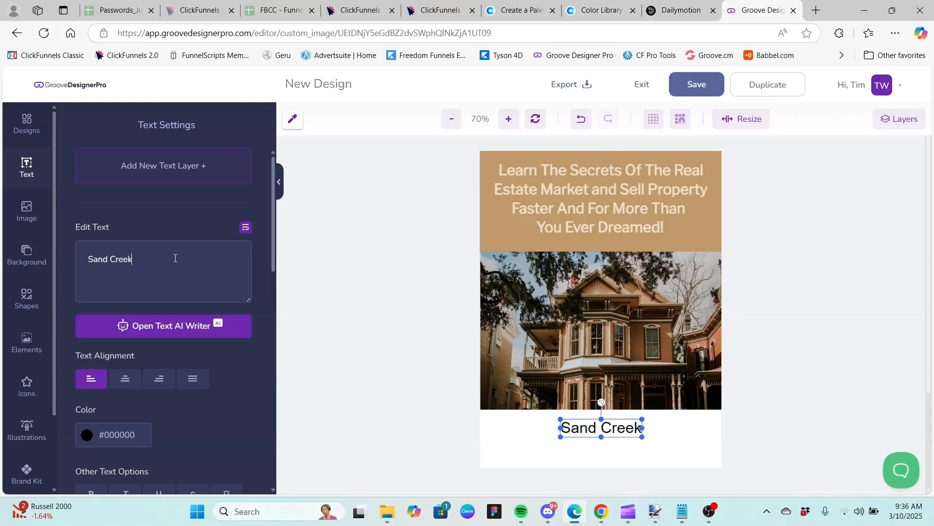
pyautogui.press('BackSpace')
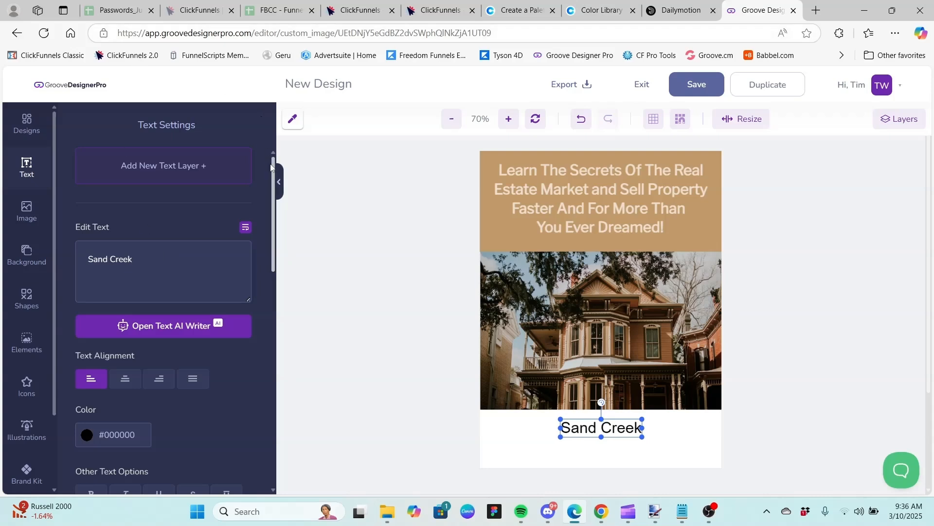
# Change the font of the "Sand Creek" text to Abril Fatface.
pyautogui.moveTo(272, 169); pyautogui.dragTo(282, 244)
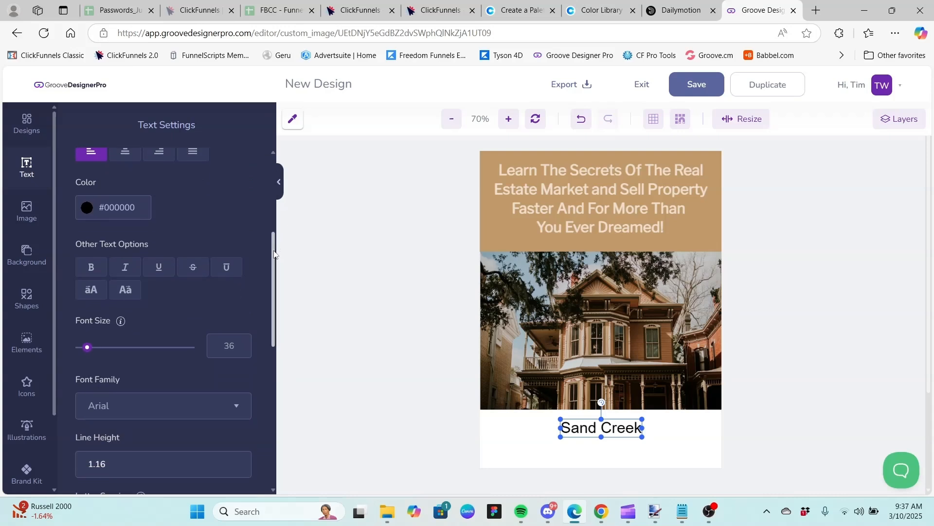
pyautogui.scroll(-3, 256, 295)
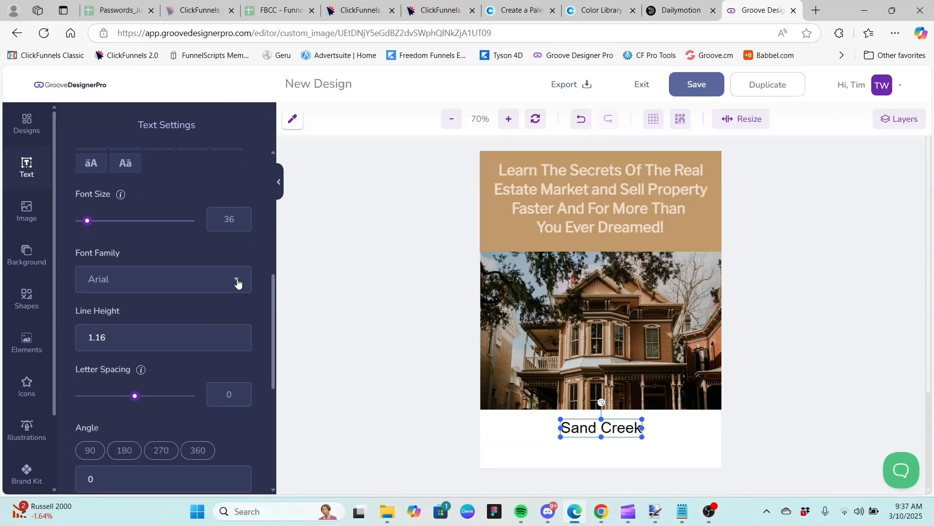
pyautogui.click(238, 281)
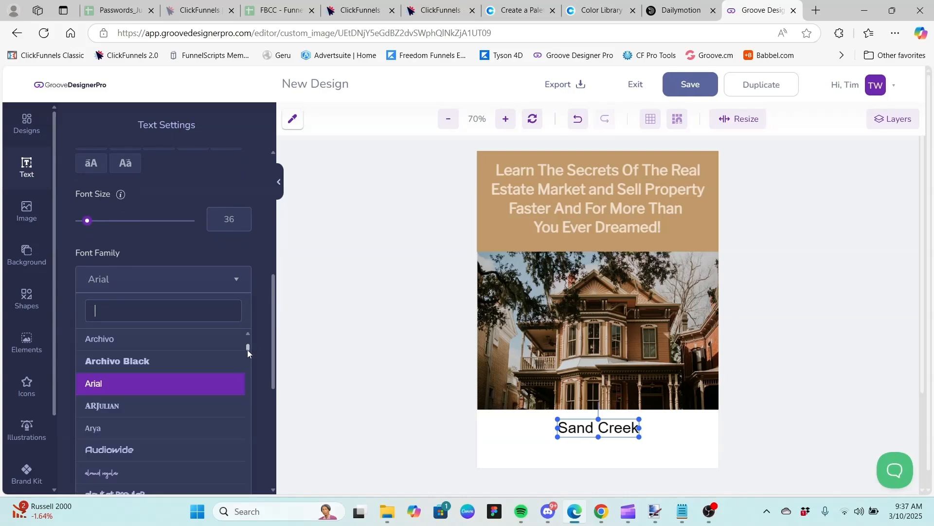
pyautogui.moveTo(246, 345); pyautogui.dragTo(245, 340)
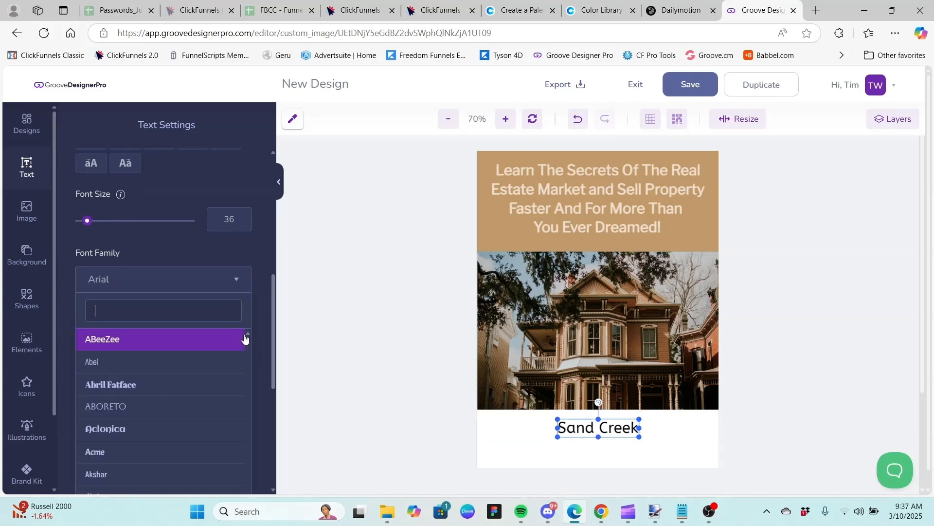
pyautogui.click(130, 389)
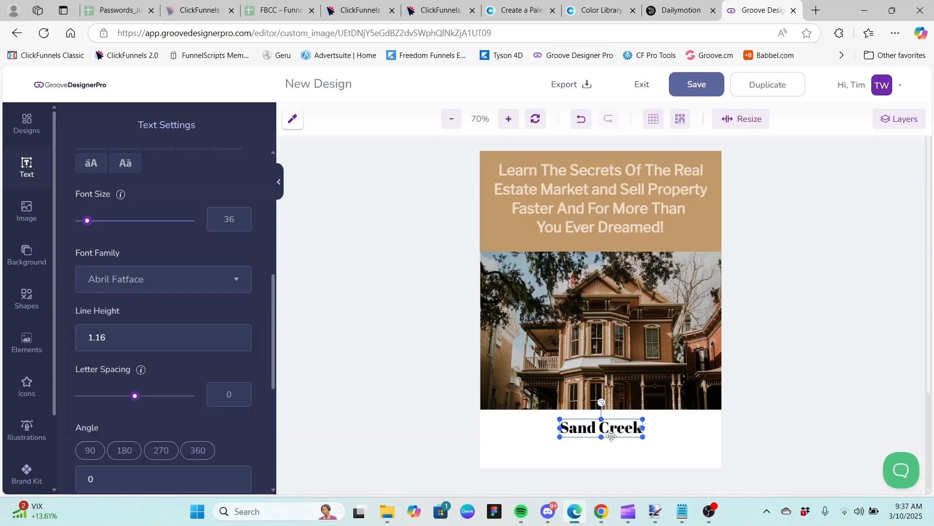
# Check the sample cover in ClickFunnels, and duplicate the "Sand Creek" text in Groove Designer Pro, placing the copy directly below the original.
pyautogui.click(361, 11)
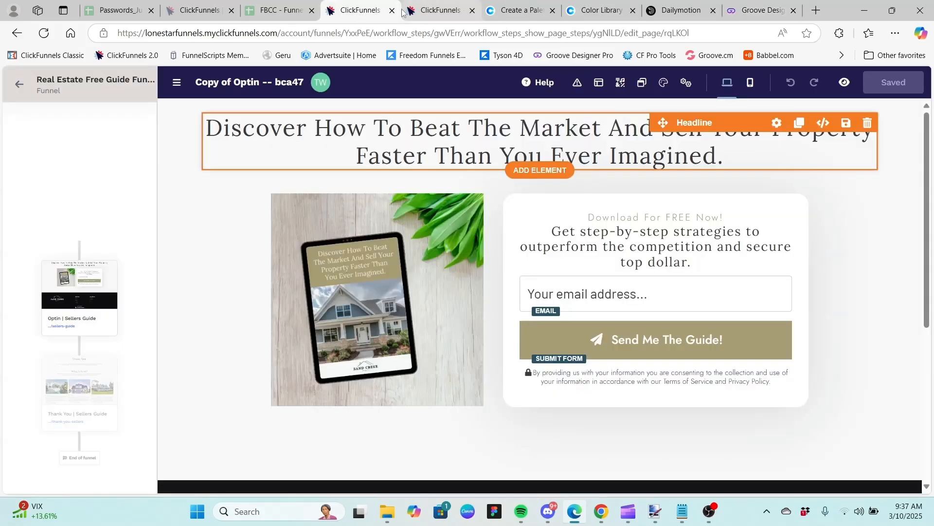
pyautogui.click(429, 11)
pyautogui.click(759, 10)
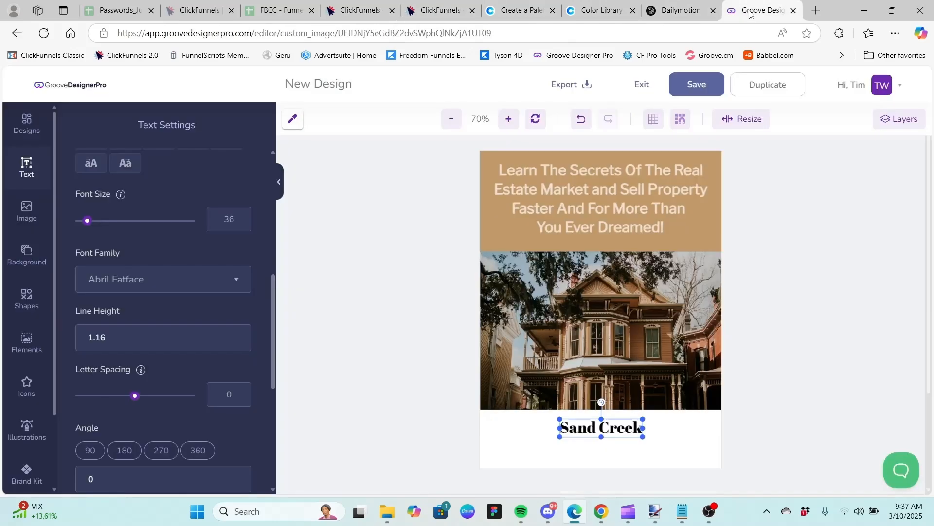
pyautogui.rightClick(604, 425)
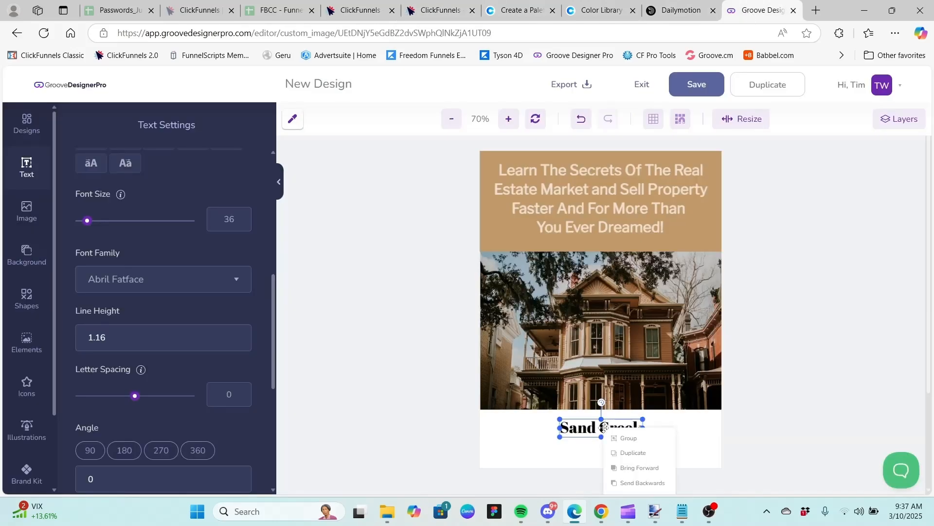
pyautogui.click(620, 455)
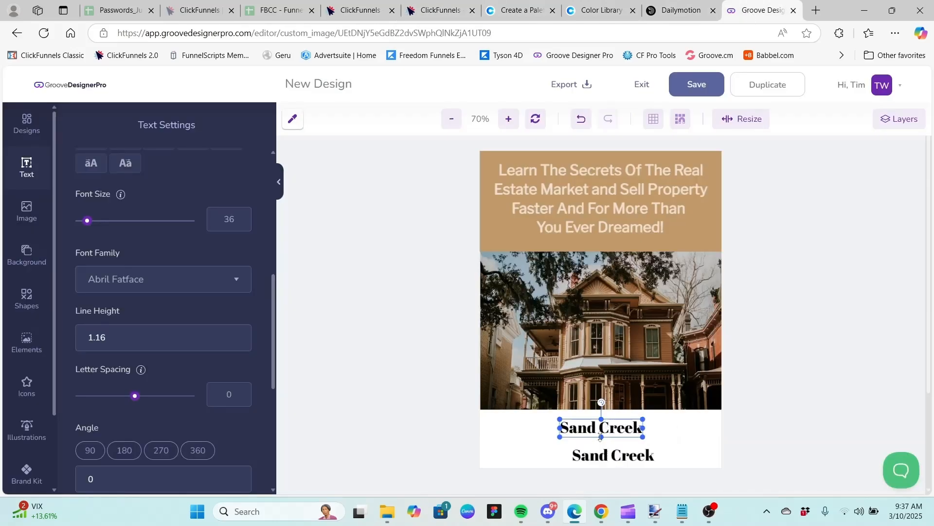
pyautogui.click(604, 455)
pyautogui.moveTo(604, 455); pyautogui.dragTo(590, 449)
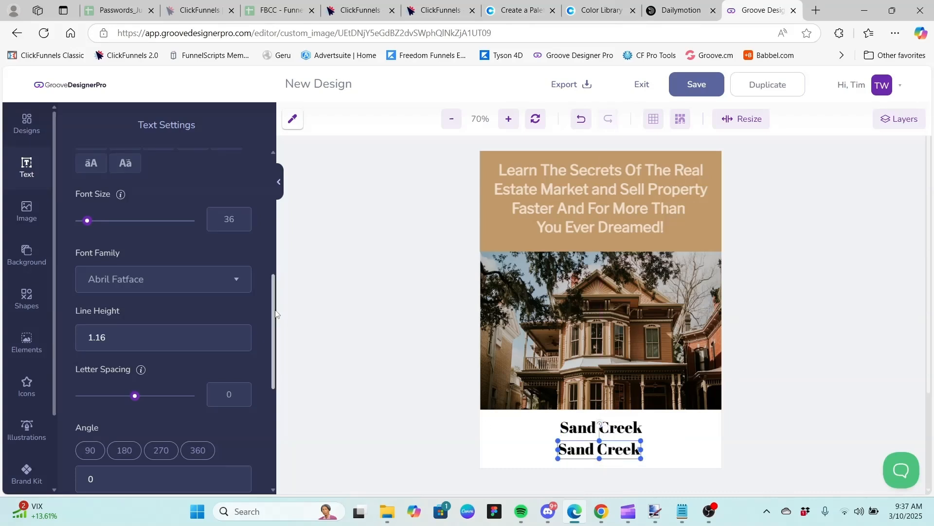
# Replace the wording of the lower "Sand Creek" copy with "Realty".
pyautogui.scroll(5, 254, 217)
pyautogui.scroll(2, 254, 217)
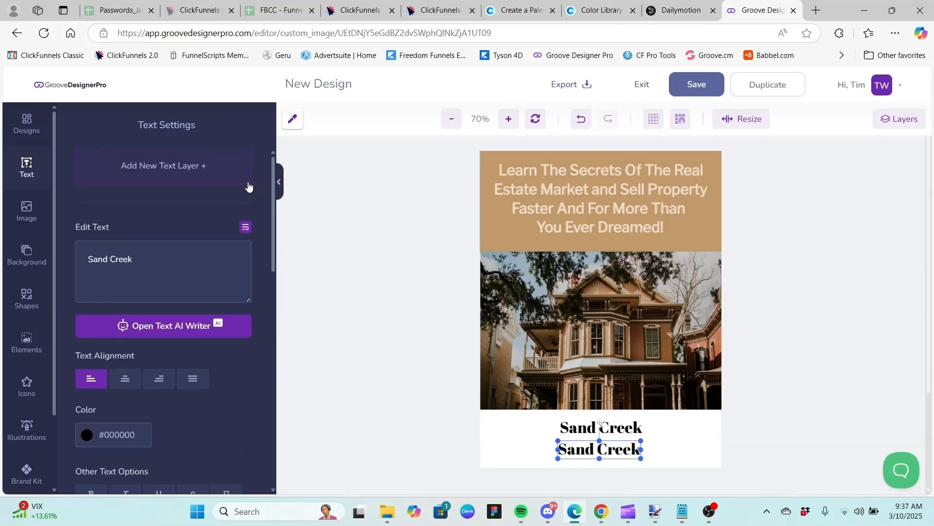
pyautogui.click(164, 252)
pyautogui.press('BackSpace')
pyautogui.press('BackSpace')
pyautogui.press('BackSpace')
pyautogui.press('BackSpace')
pyautogui.press('BackSpace')
pyautogui.press('BackSpace')
pyautogui.press('BackSpace')
pyautogui.press('BackSpace')
pyautogui.press('BackSpace')
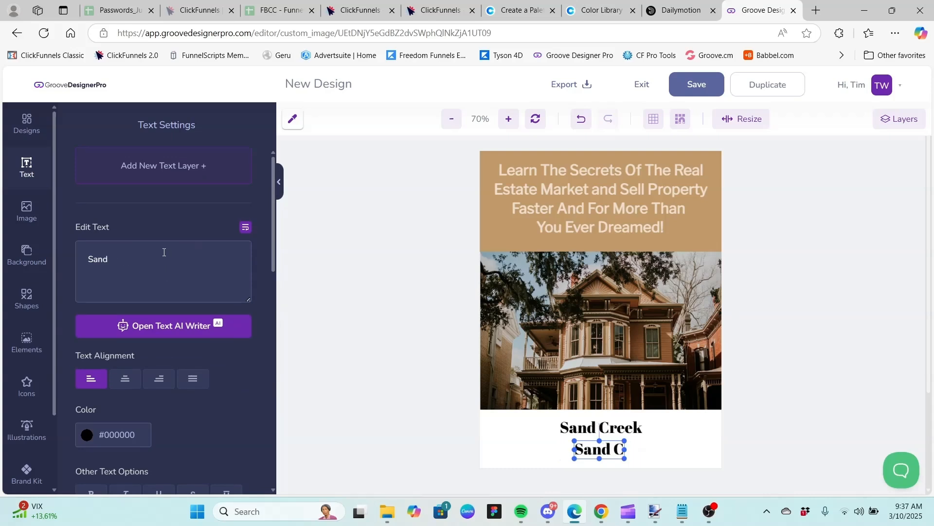
pyautogui.press('BackSpace')
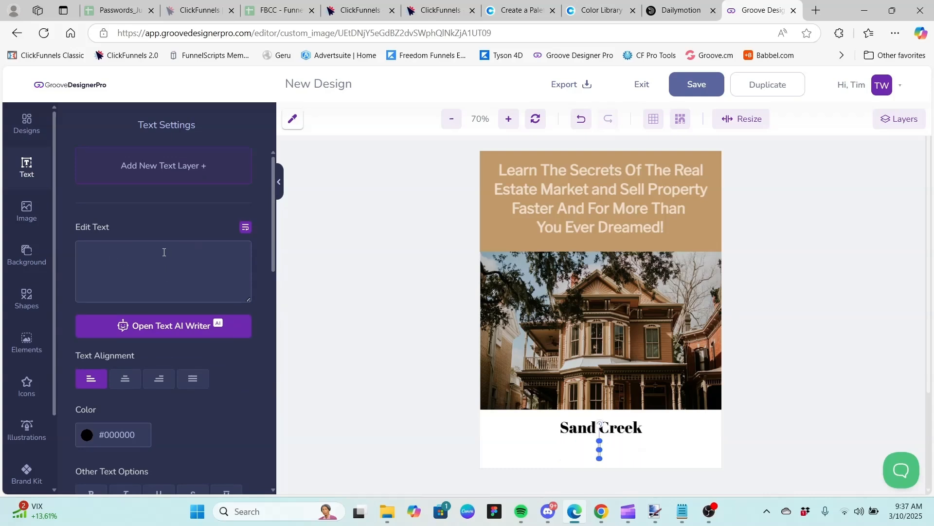
pyautogui.write('Realty')
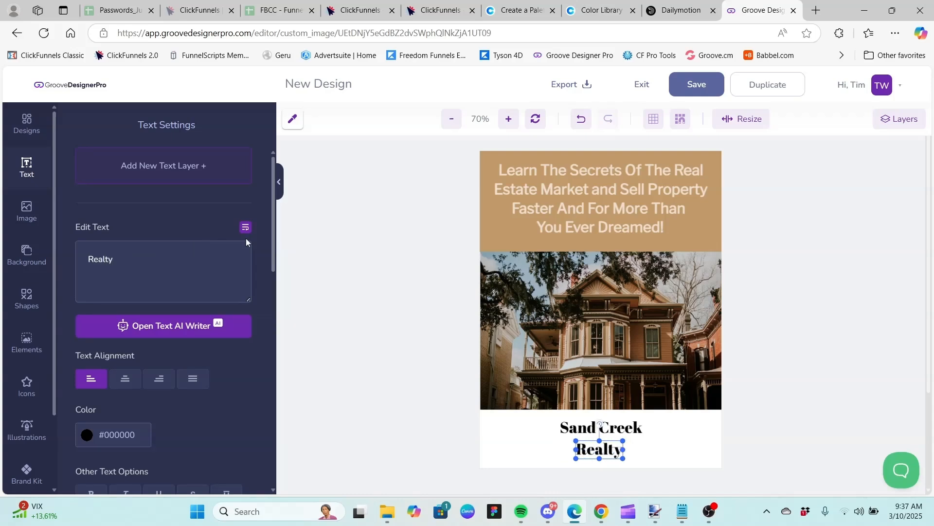
# Move the "Sand Creek" text slightly up in the white band and center it horizontally on the cover.
pyautogui.click(616, 428)
pyautogui.moveTo(616, 431); pyautogui.dragTo(615, 427)
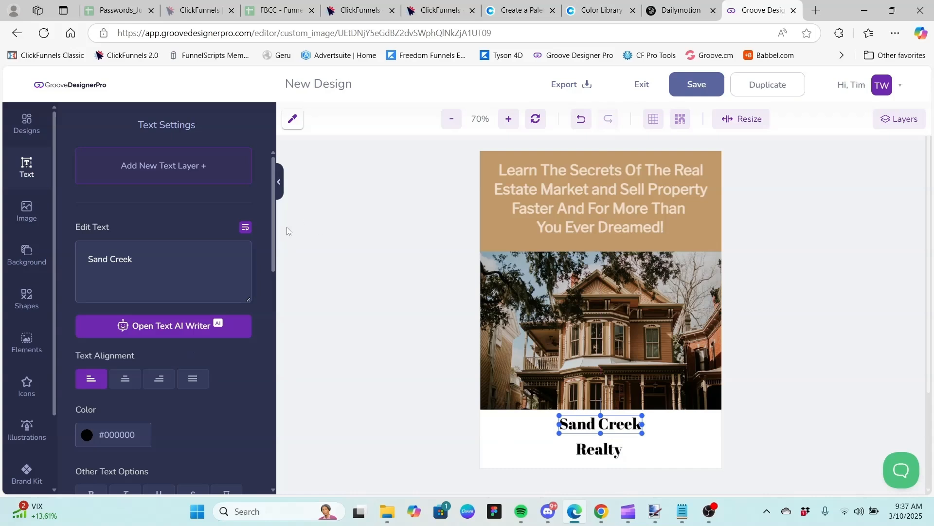
pyautogui.moveTo(273, 243); pyautogui.dragTo(298, 459)
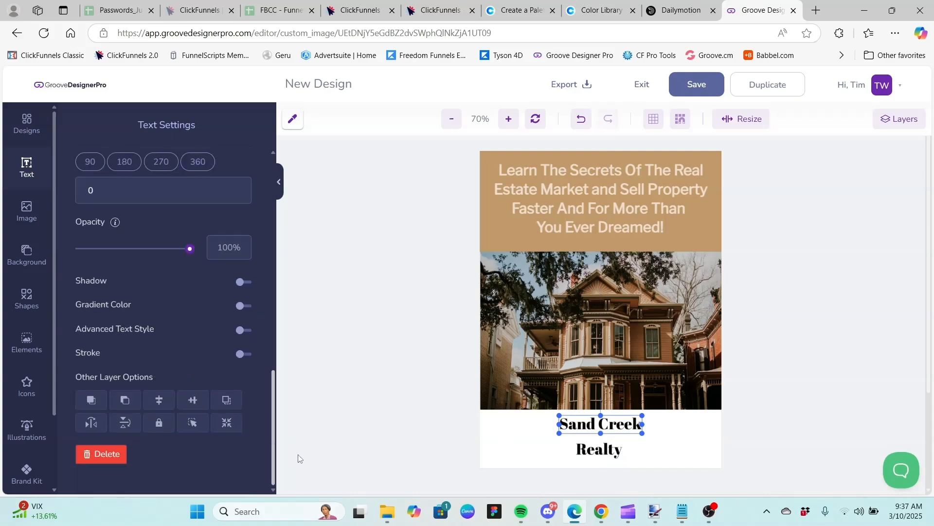
pyautogui.click(159, 401)
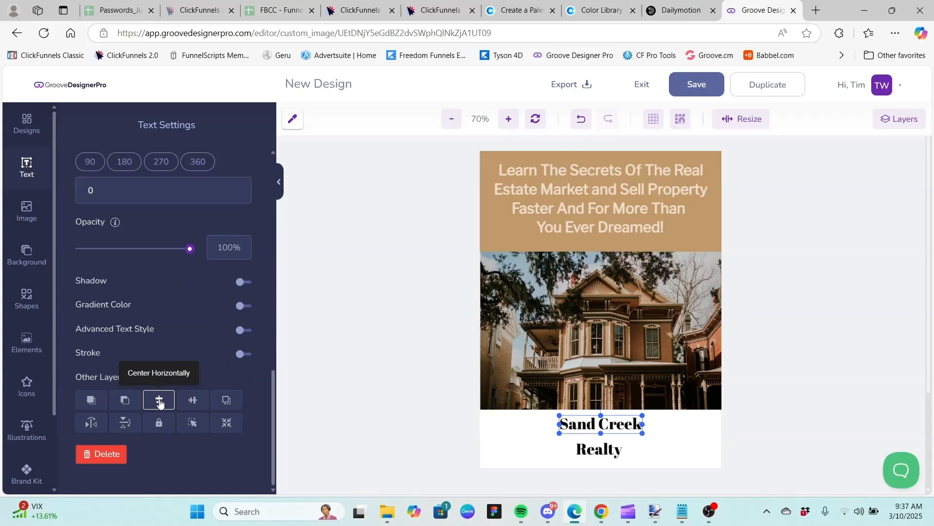
# Move the "Realty" text up close beneath "Sand Creek" and center it horizontally on the cover.
pyautogui.click(604, 451)
pyautogui.moveTo(604, 451); pyautogui.dragTo(606, 442)
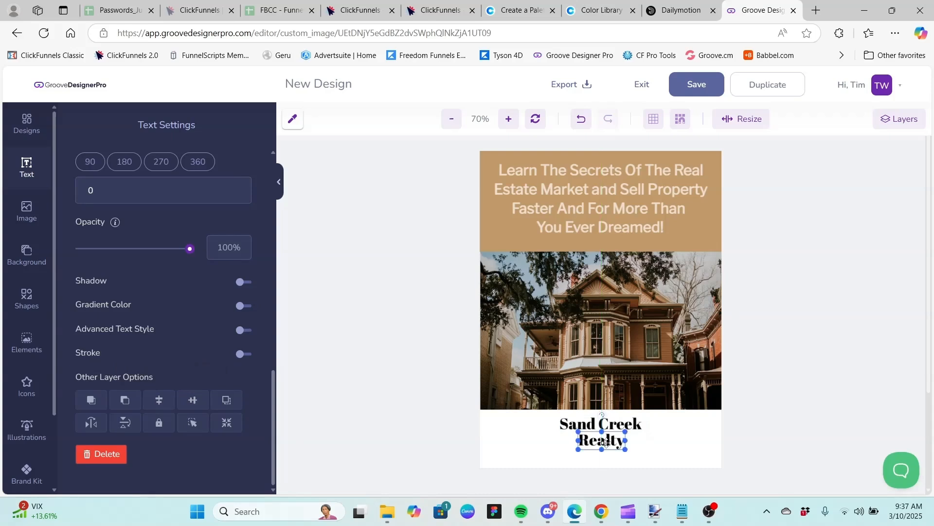
pyautogui.click(159, 406)
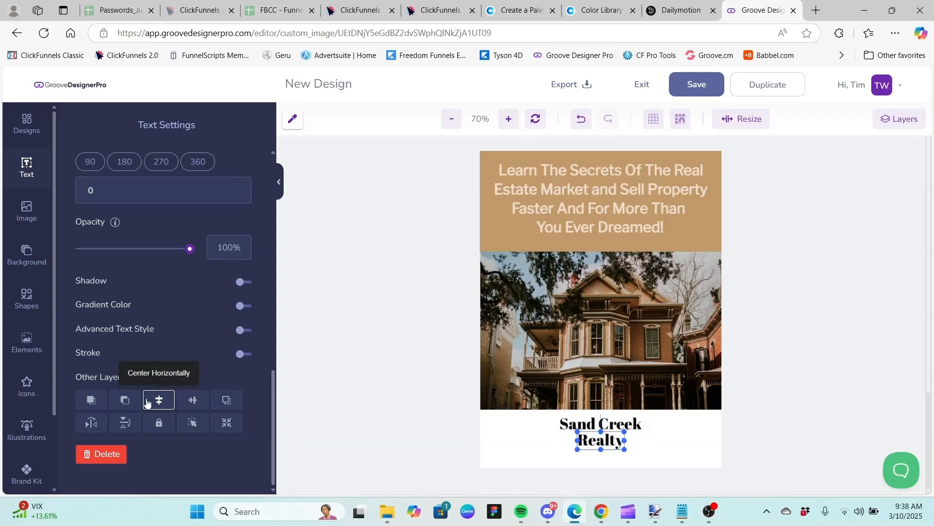
pyautogui.click(664, 436)
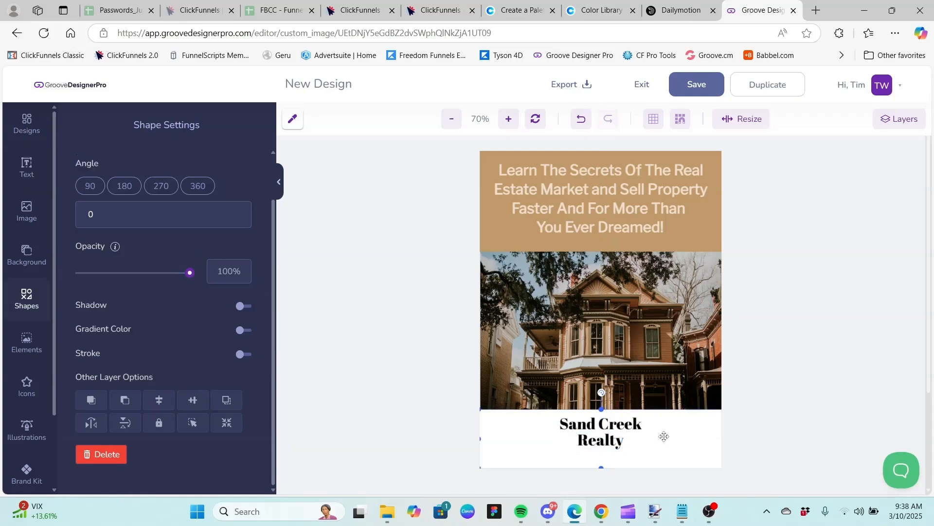
# Add a new text layer and place it just below "Realty" in the white band.
pyautogui.click(28, 165)
pyautogui.scroll(2, 267, 185)
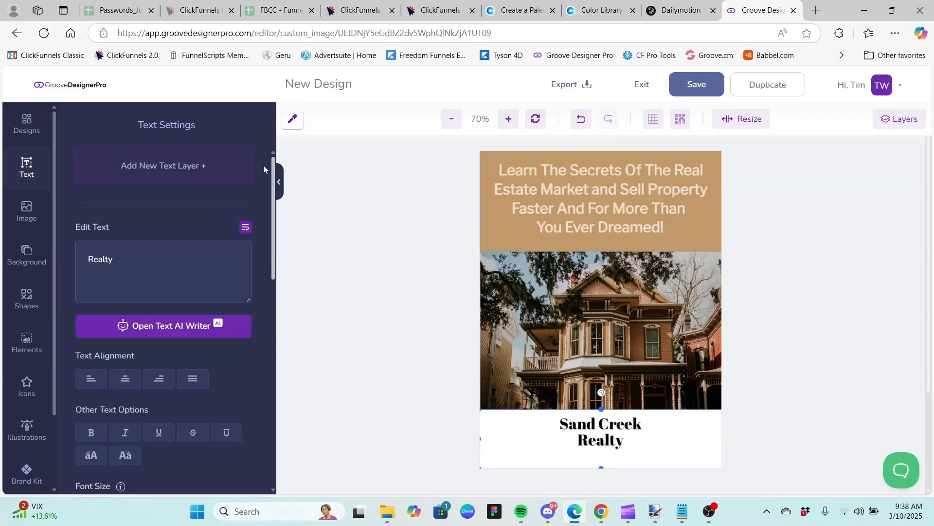
pyautogui.click(188, 164)
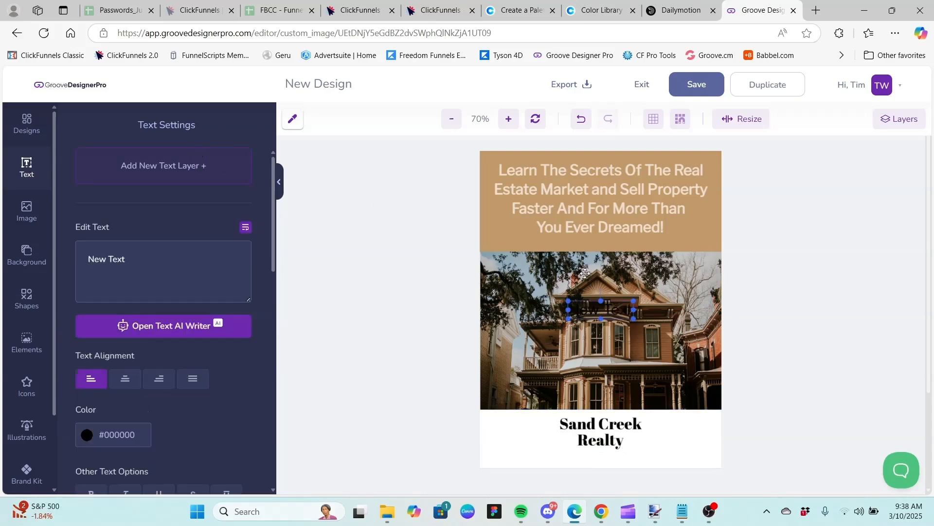
pyautogui.moveTo(599, 311); pyautogui.dragTo(598, 456)
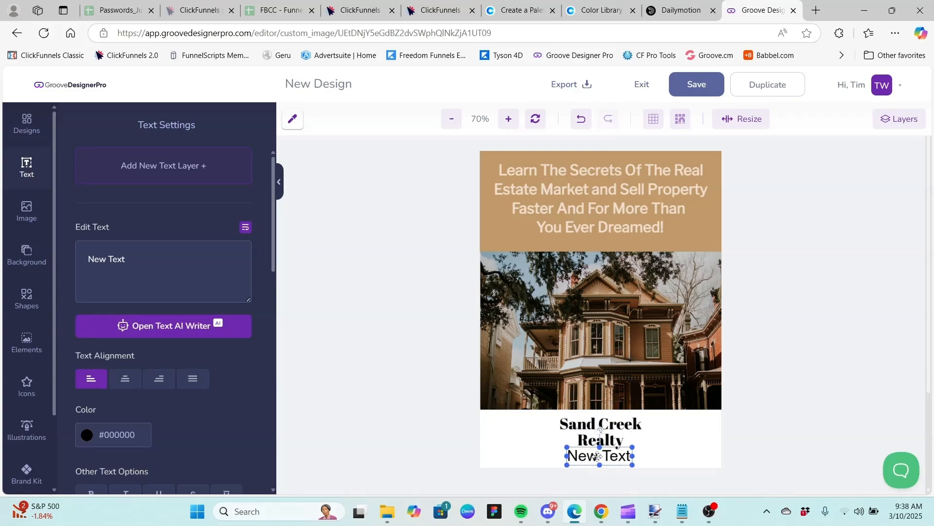
# Set the font size of the new text below "Realty" to 20 and its font to Abel.
pyautogui.moveTo(274, 223); pyautogui.dragTo(275, 334)
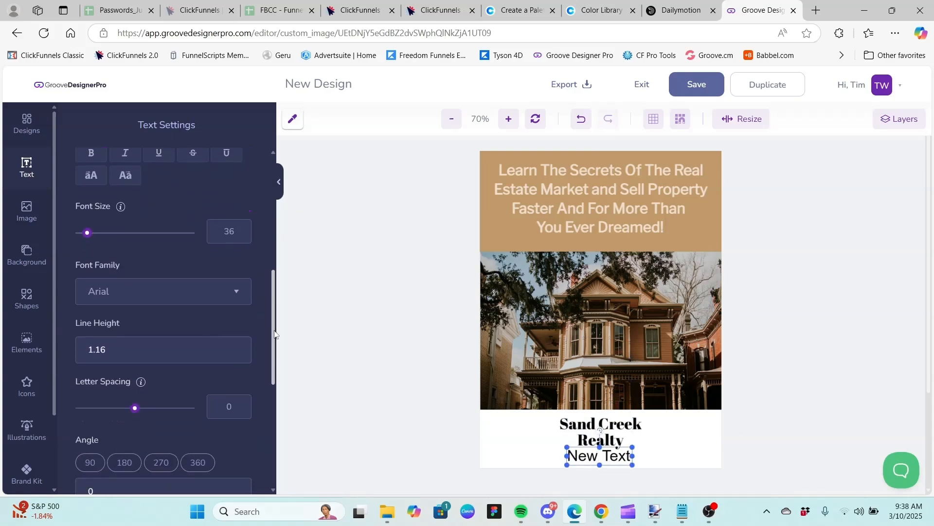
pyautogui.press('BackSpace')
pyautogui.press('BackSpace')
pyautogui.write('20')
pyautogui.press('Return')
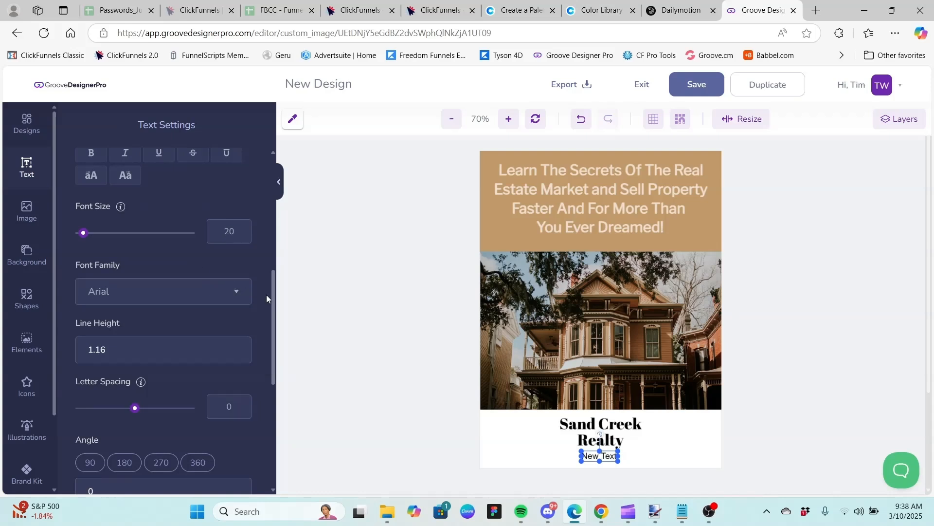
pyautogui.click(236, 293)
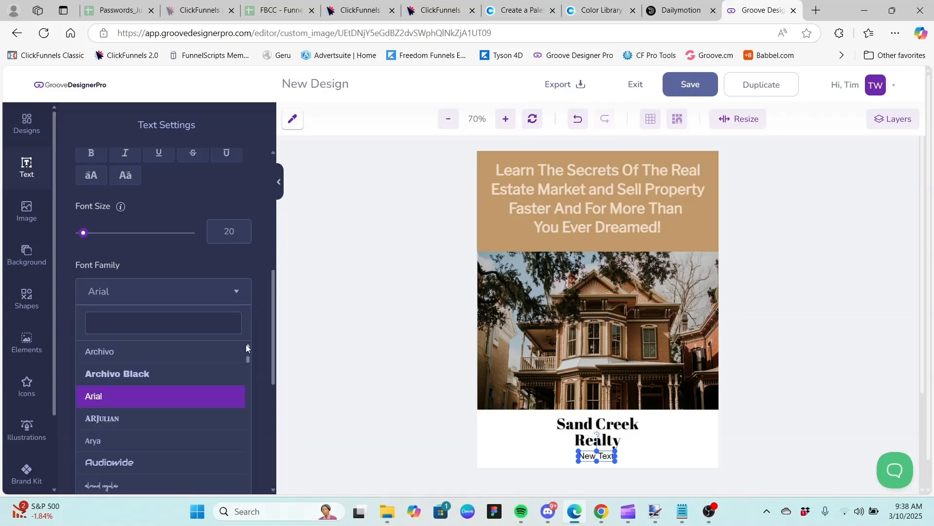
pyautogui.moveTo(247, 355); pyautogui.dragTo(247, 340)
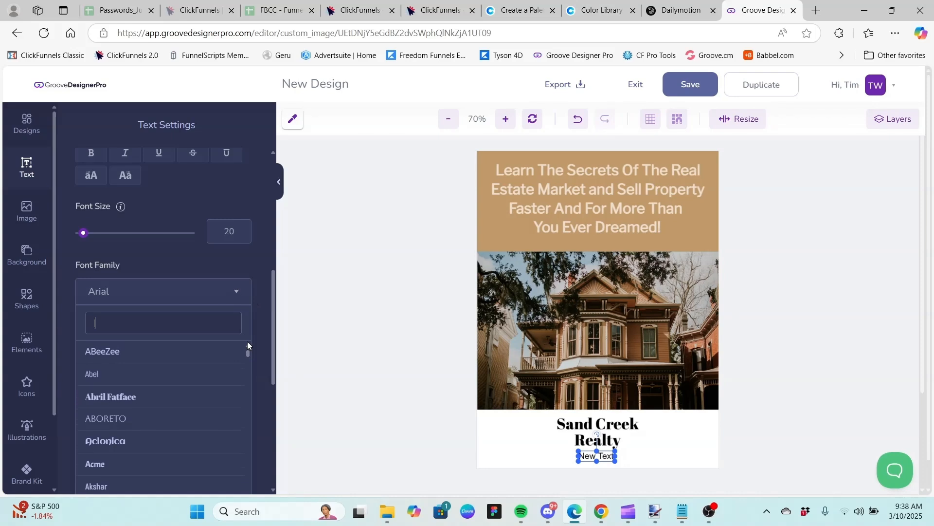
pyautogui.click(174, 373)
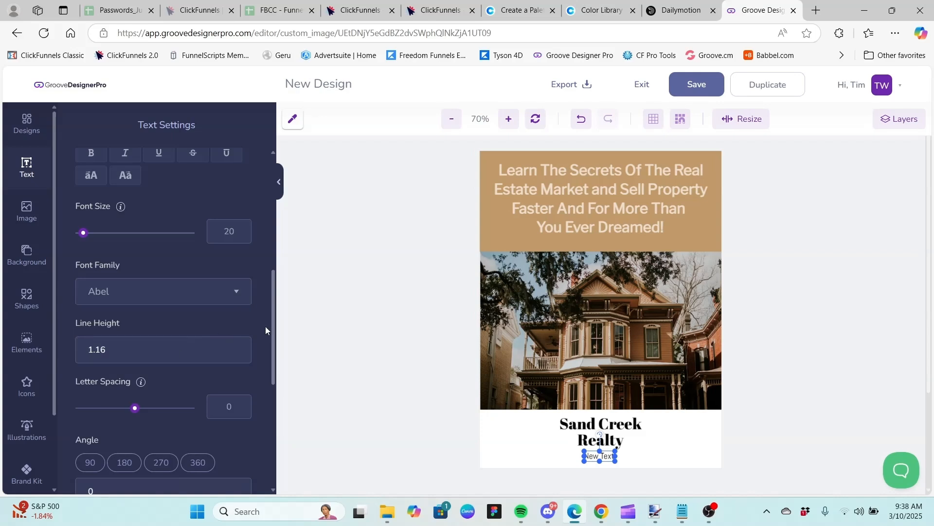
pyautogui.click(92, 155)
pyautogui.click(95, 159)
# Replace the placeholder wording below "Realty" with the company's street address, city and state, and phone number, separated by hyphens.
pyautogui.moveTo(274, 285); pyautogui.dragTo(273, 174)
pyautogui.click(162, 258)
pyautogui.press('BackSpace')
pyautogui.press('BackSpace')
pyautogui.press('BackSpace')
pyautogui.press('BackSpace')
pyautogui.press('BackSpace')
pyautogui.press('BackSpace')
pyautogui.press('BackSpace')
pyautogui.press('BackSpace')
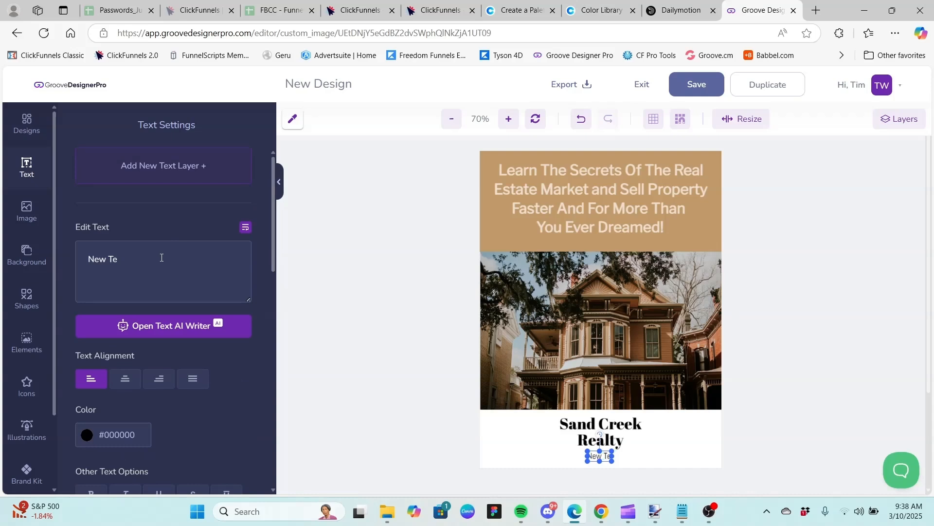
pyautogui.write('20')
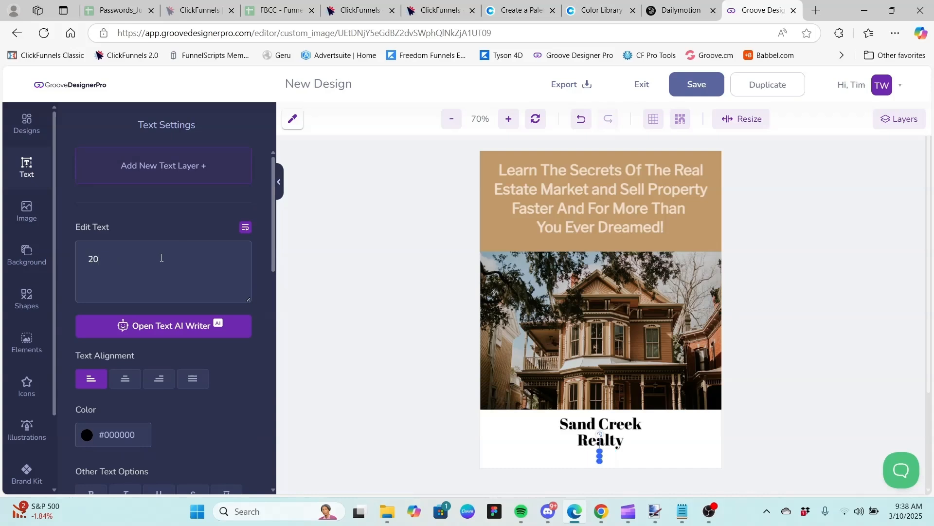
pyautogui.write('1 Main Stree')
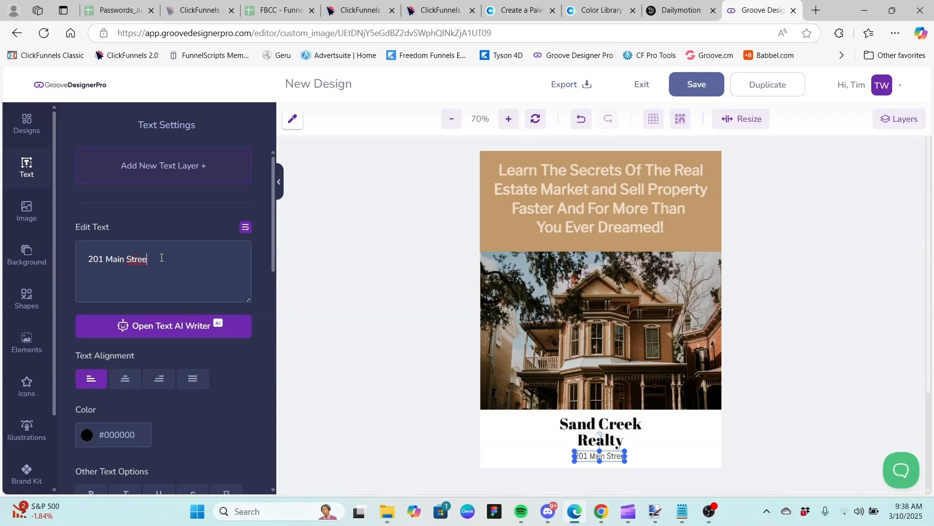
pyautogui.write('t')
pyautogui.write(' - John')
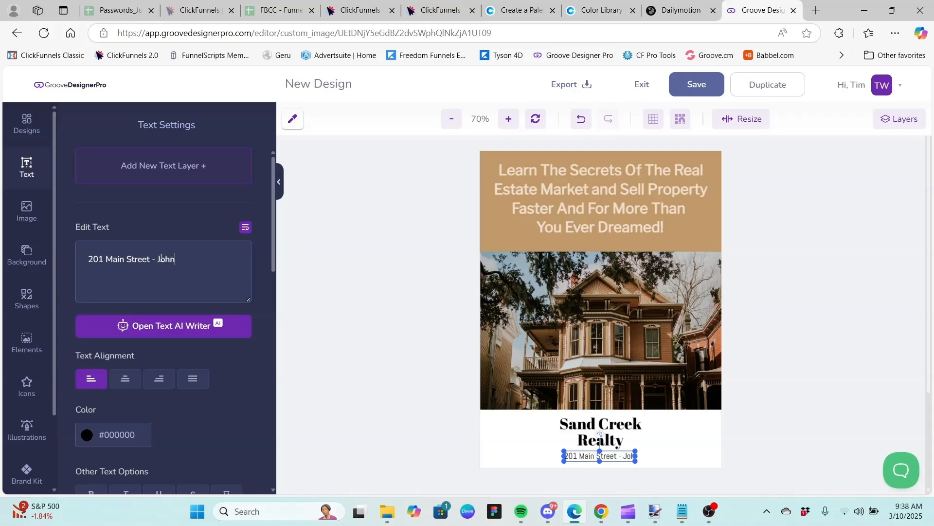
pyautogui.write('so')
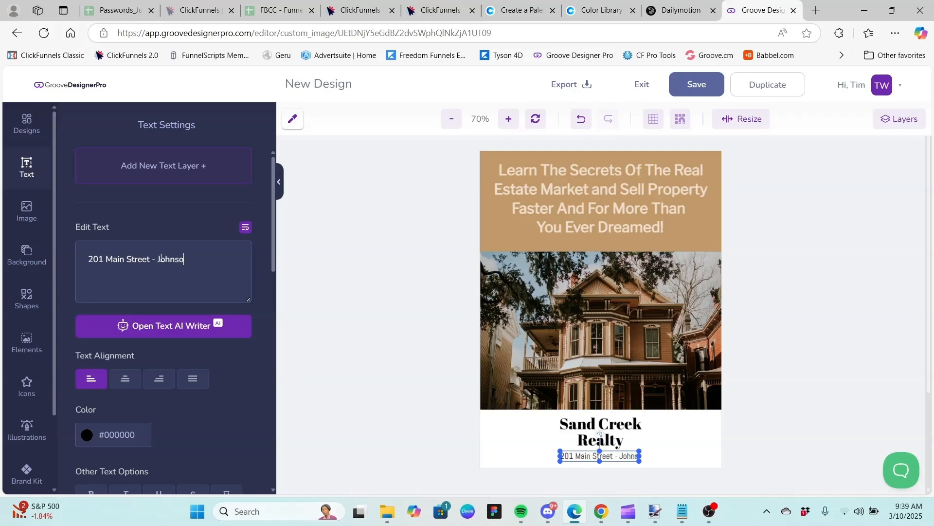
pyautogui.write('n, IA')
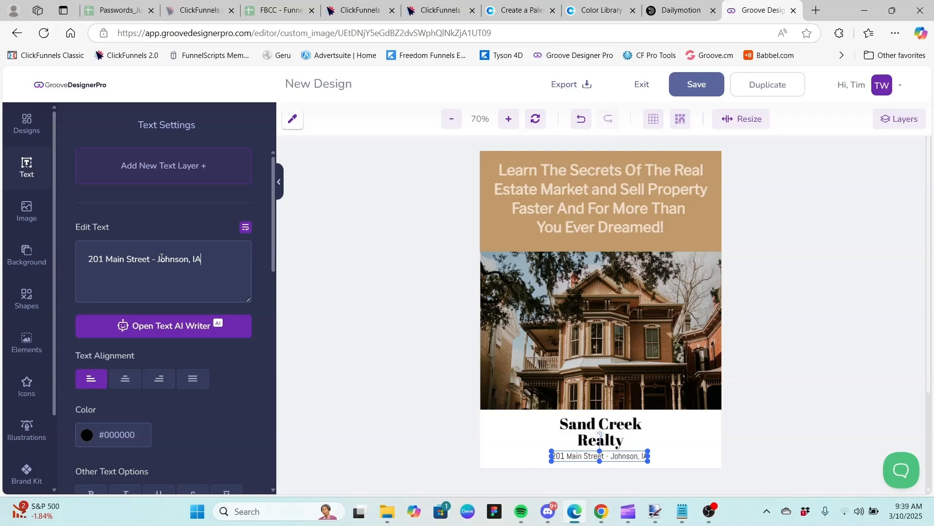
pyautogui.write(' -')
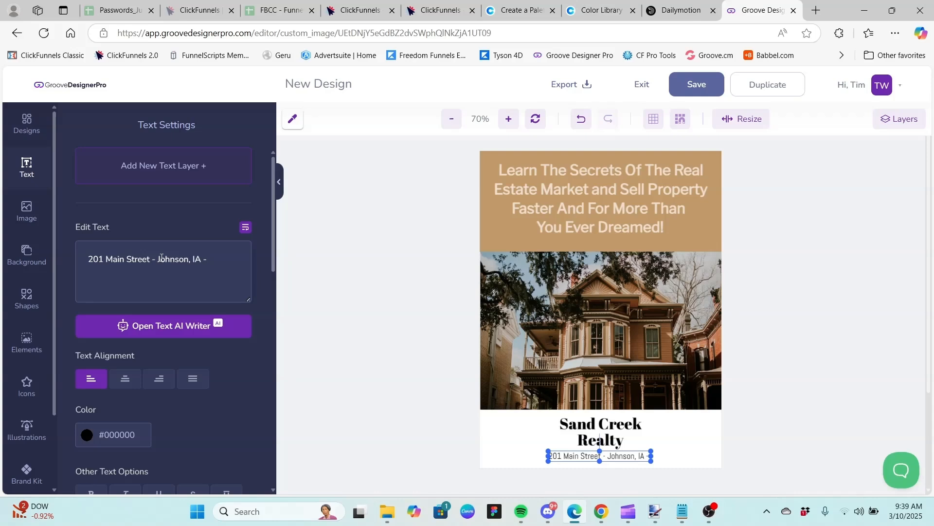
pyautogui.write('(55')
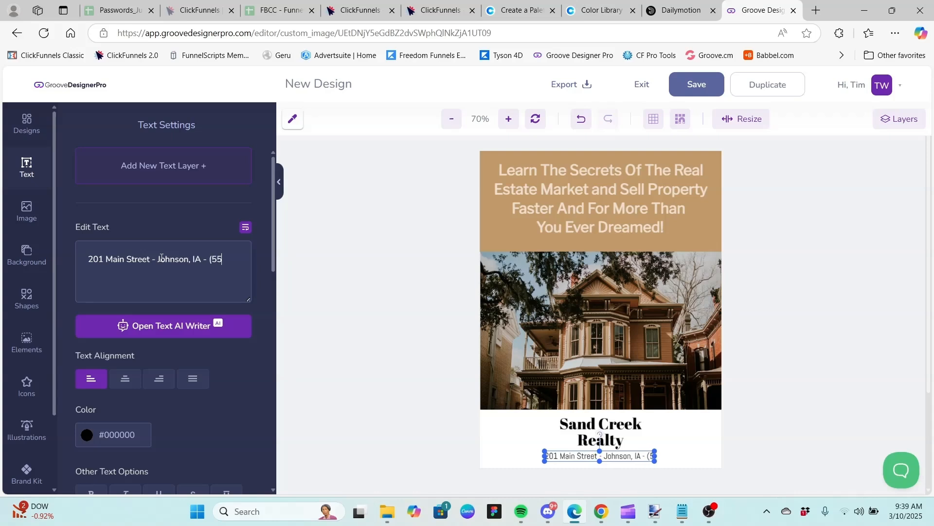
pyautogui.write('5)555')
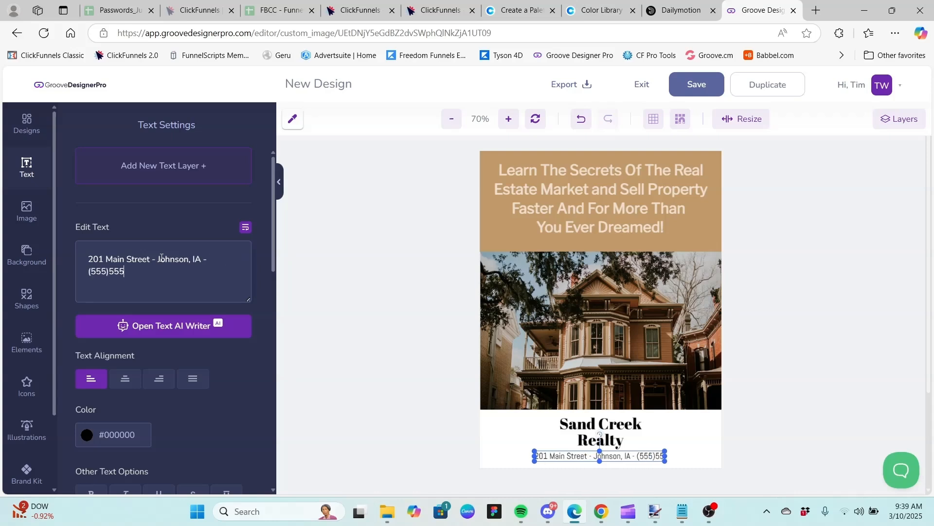
pyautogui.write('-55')
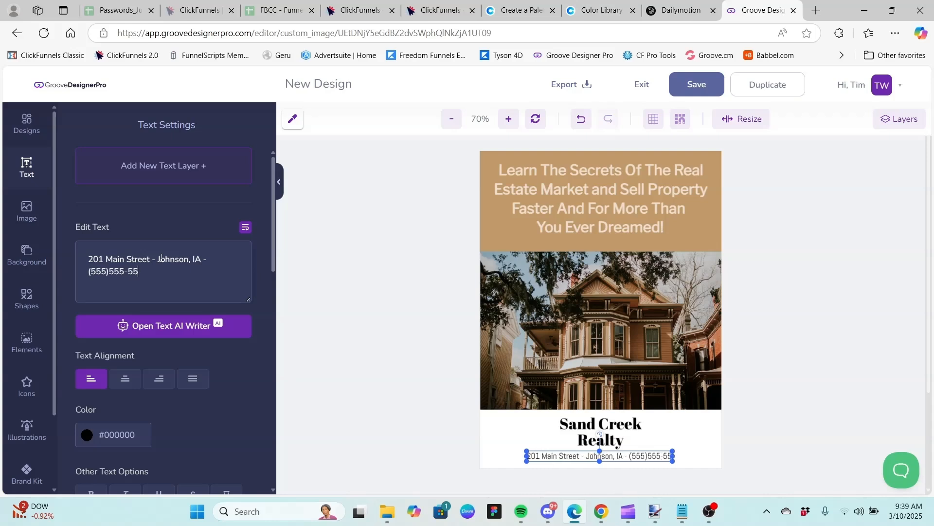
pyautogui.write('55')
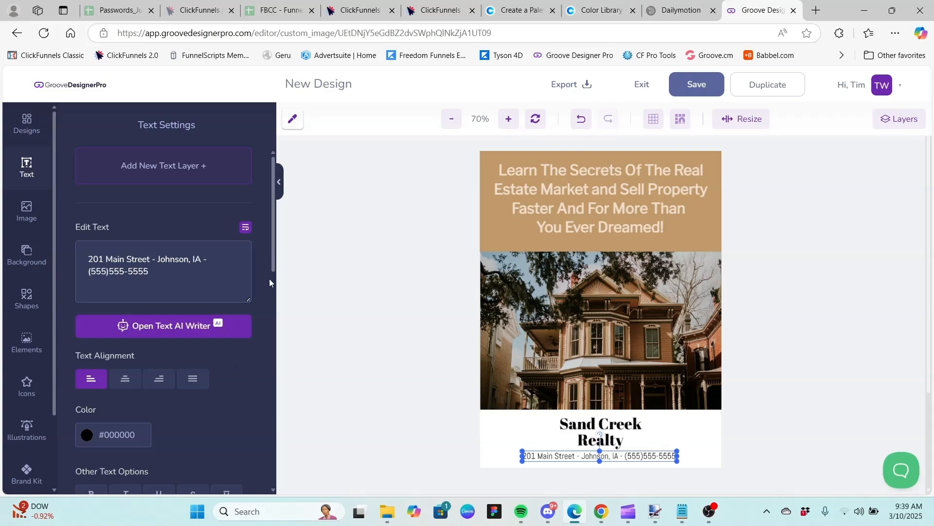
pyautogui.scroll(-10, 274, 248)
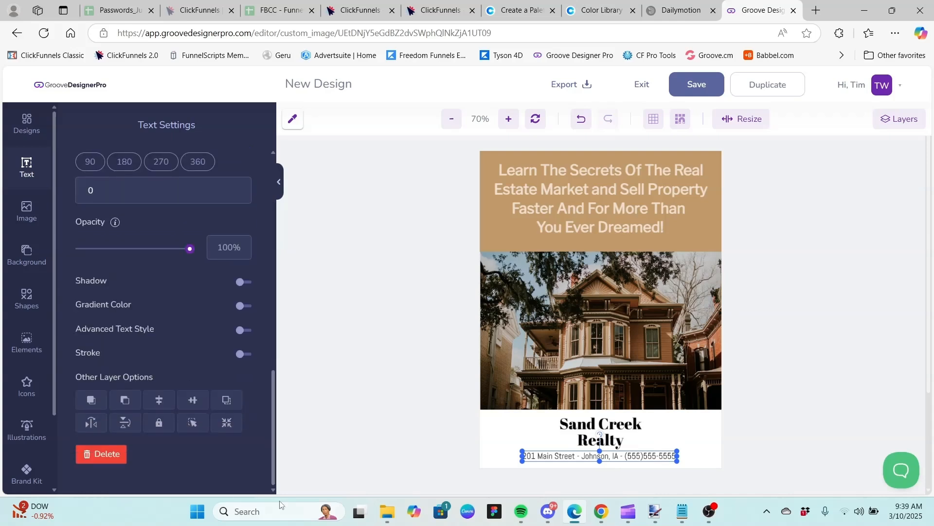
# Center the address line horizontally in the white band, and move it slightly down and "Realty" slightly up to adjust the spacing.
pyautogui.click(158, 404)
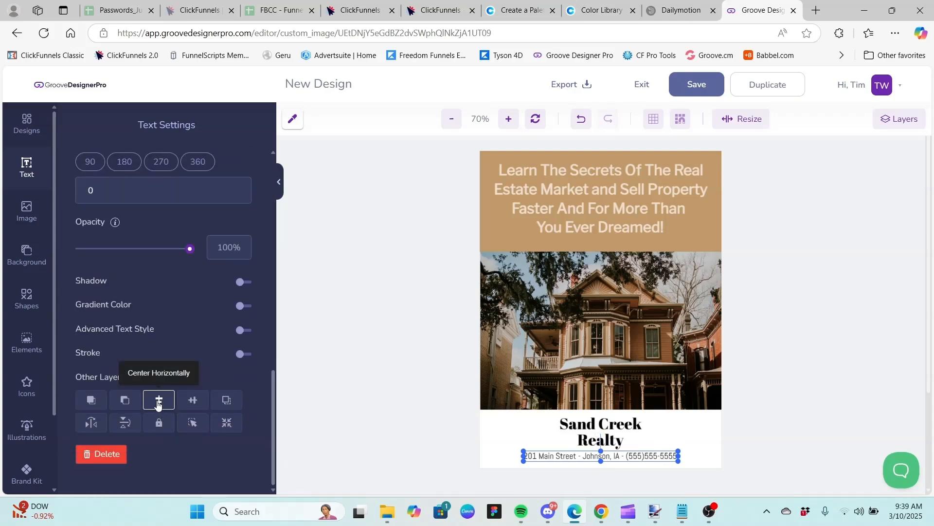
pyautogui.click(673, 435)
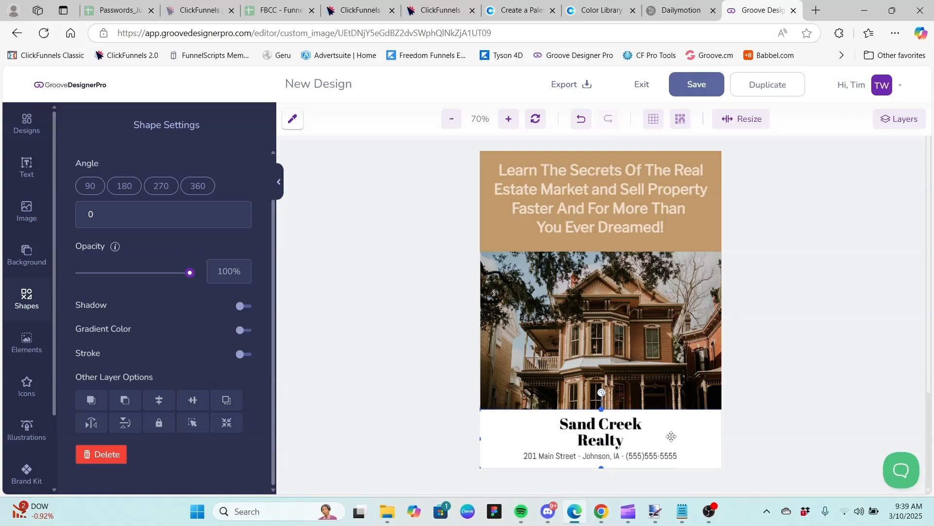
pyautogui.click(598, 455)
pyautogui.moveTo(597, 455); pyautogui.dragTo(605, 440)
pyautogui.click(678, 428)
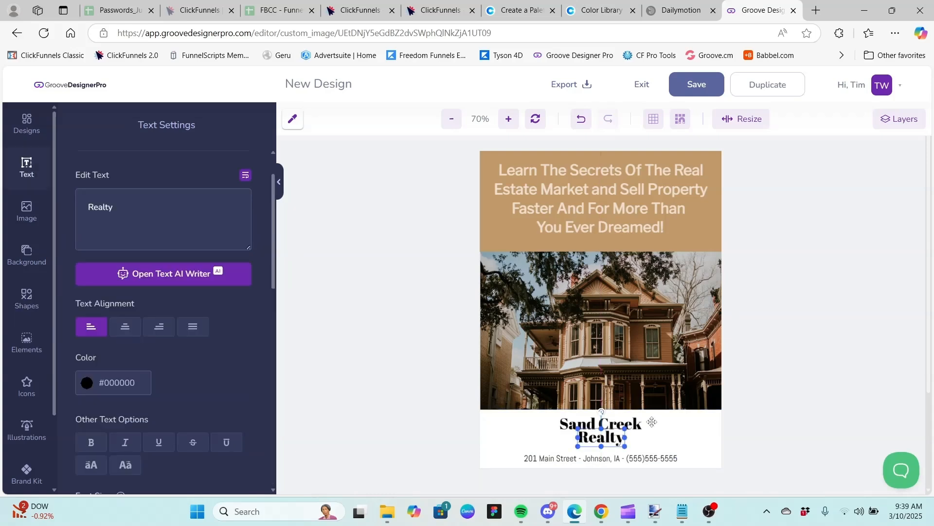
pyautogui.click(666, 428)
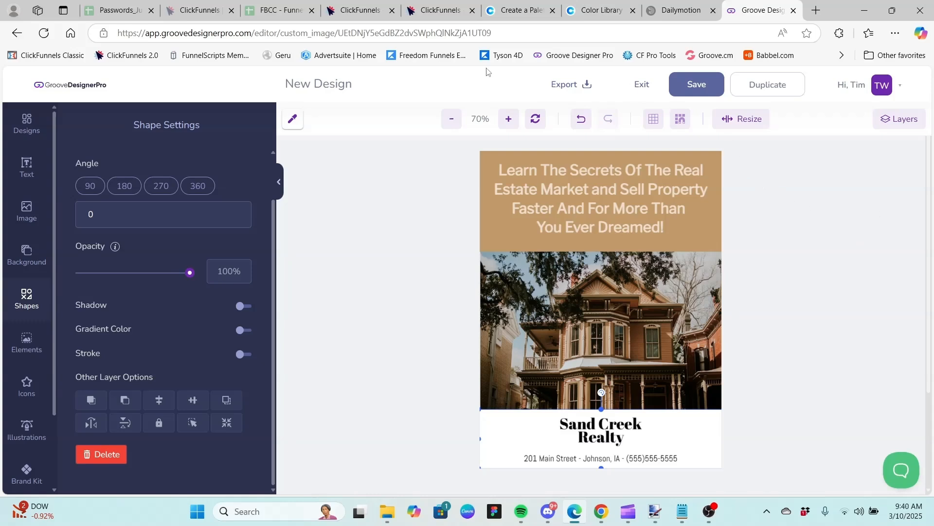
# Rename the design "Sand Creek - flat" and save it.
pyautogui.click(364, 89)
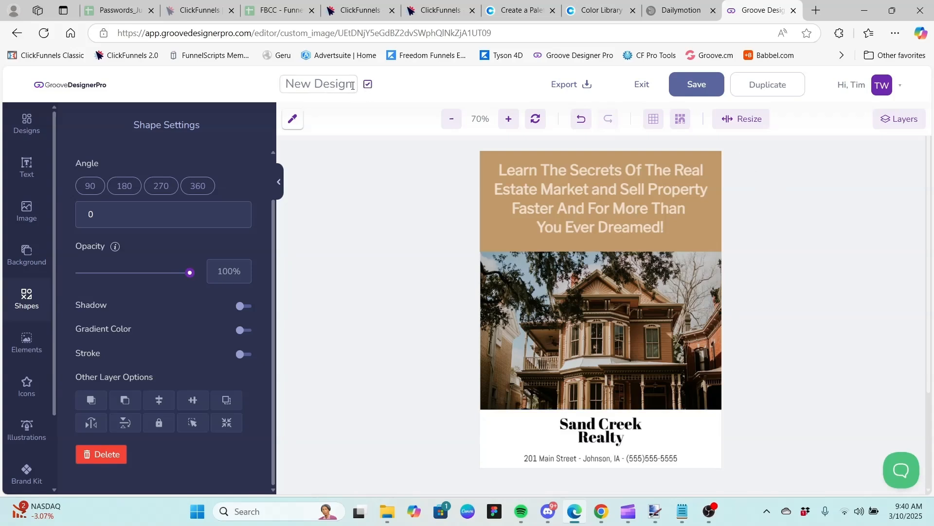
pyautogui.press('BackSpace')
pyautogui.press('BackSpace')
pyautogui.press('BackSpace')
pyautogui.press('BackSpace')
pyautogui.press('BackSpace')
pyautogui.press('BackSpace')
pyautogui.press('BackSpace')
pyautogui.press('BackSpace')
pyautogui.press('BackSpace')
pyautogui.press('BackSpace')
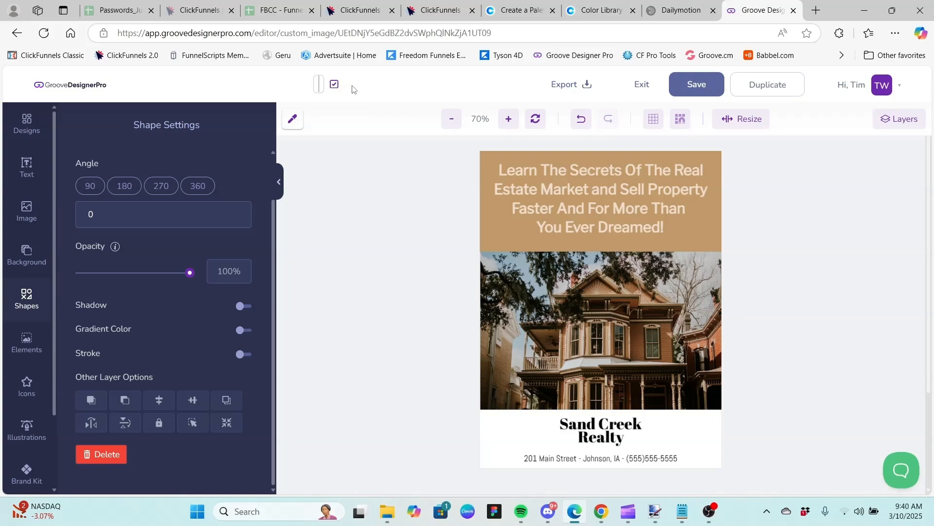
pyautogui.write('Sand Creek')
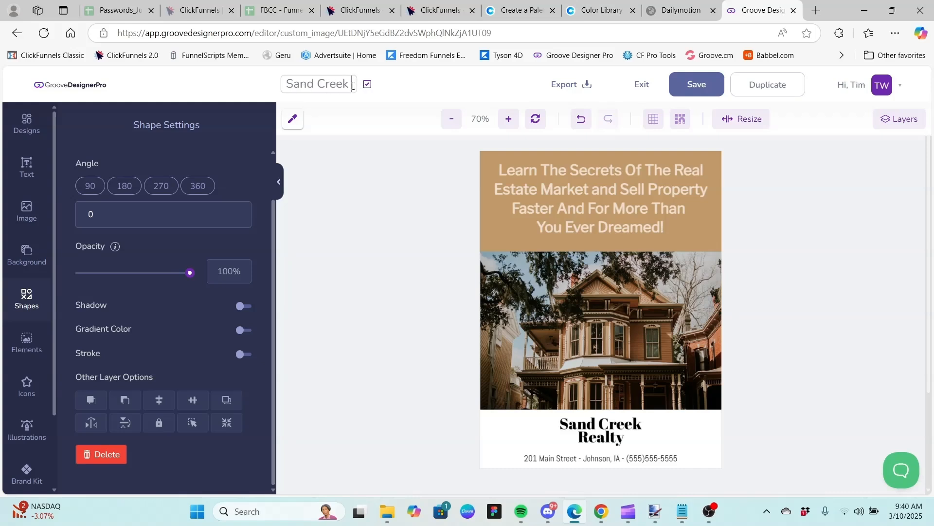
pyautogui.write(' - flat')
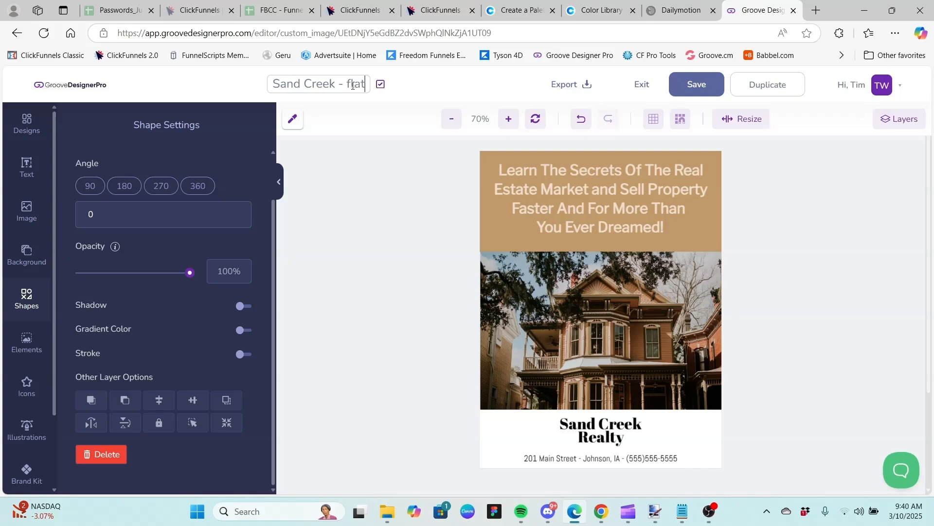
pyautogui.click(381, 86)
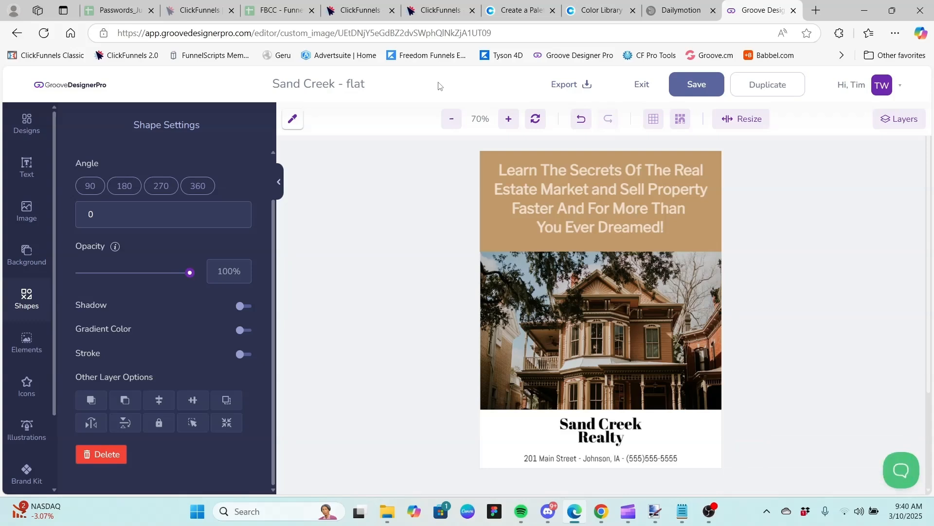
pyautogui.click(697, 86)
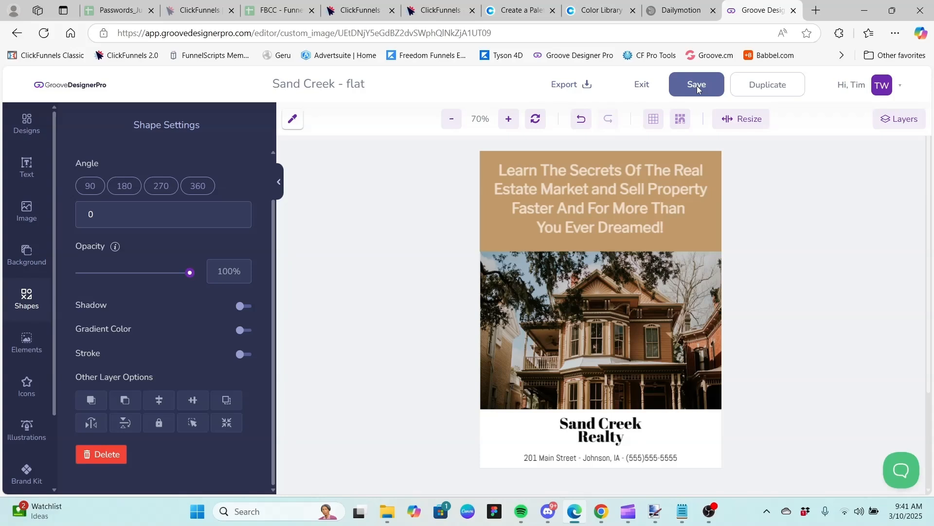
# Exit to the saved designs and open the Instagram Profile mockup's Tablet image for editing.
pyautogui.click(642, 85)
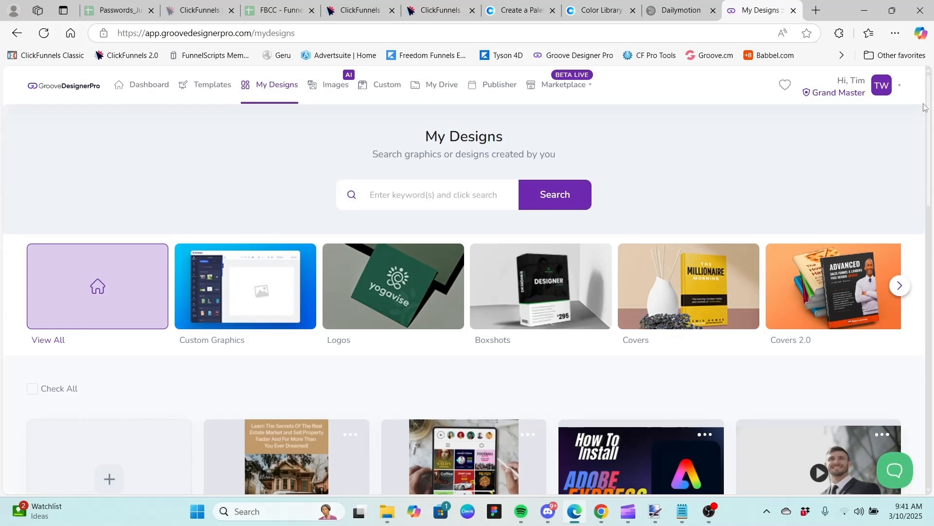
pyautogui.moveTo(929, 100); pyautogui.dragTo(933, 152)
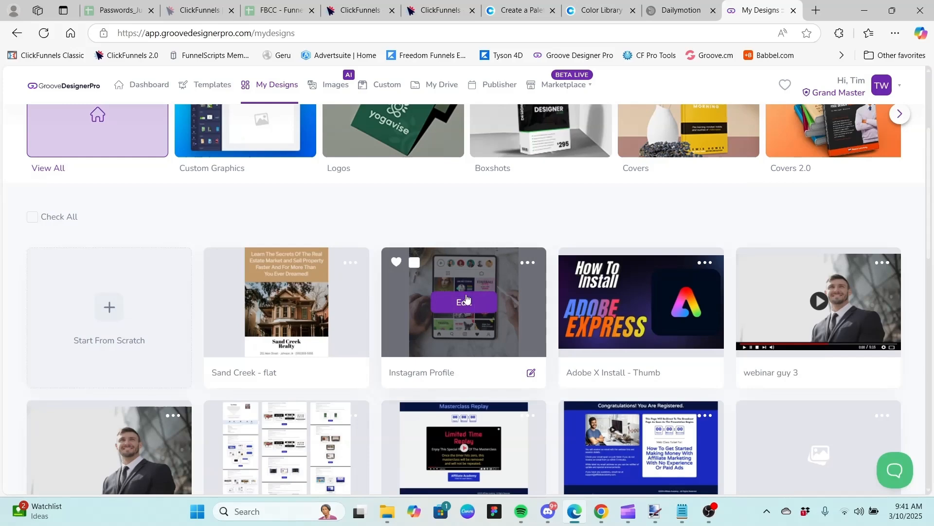
pyautogui.click(465, 304)
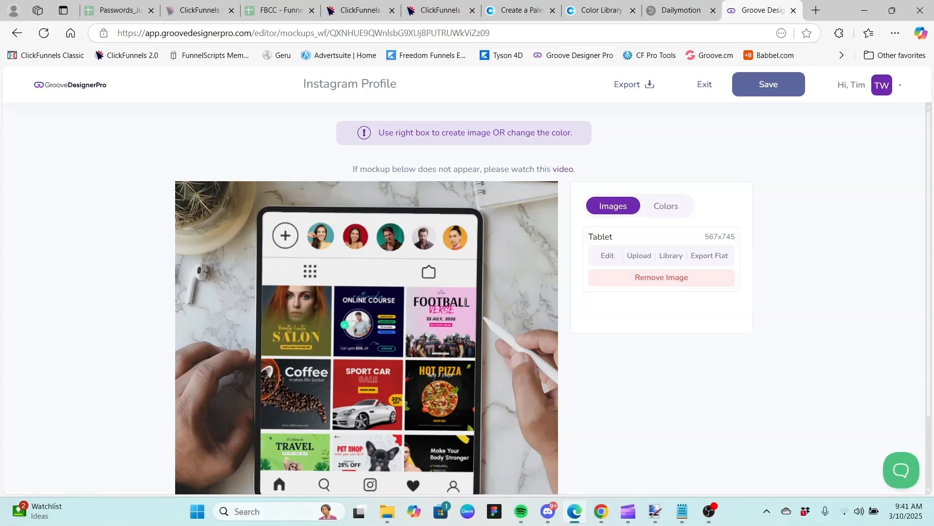
pyautogui.moveTo(930, 188); pyautogui.dragTo(931, 242)
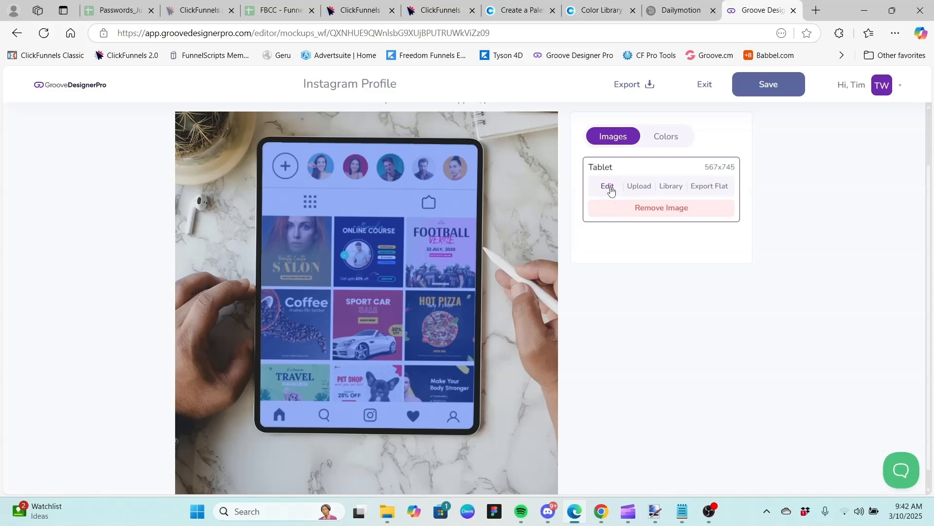
pyautogui.click(608, 187)
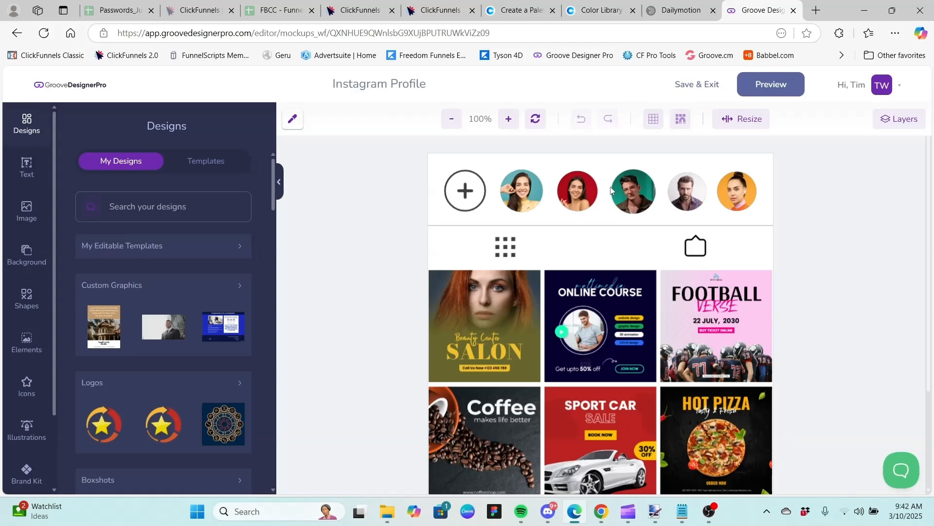
pyautogui.click(535, 292)
pyautogui.moveTo(466, 190); pyautogui.dragTo(476, 191)
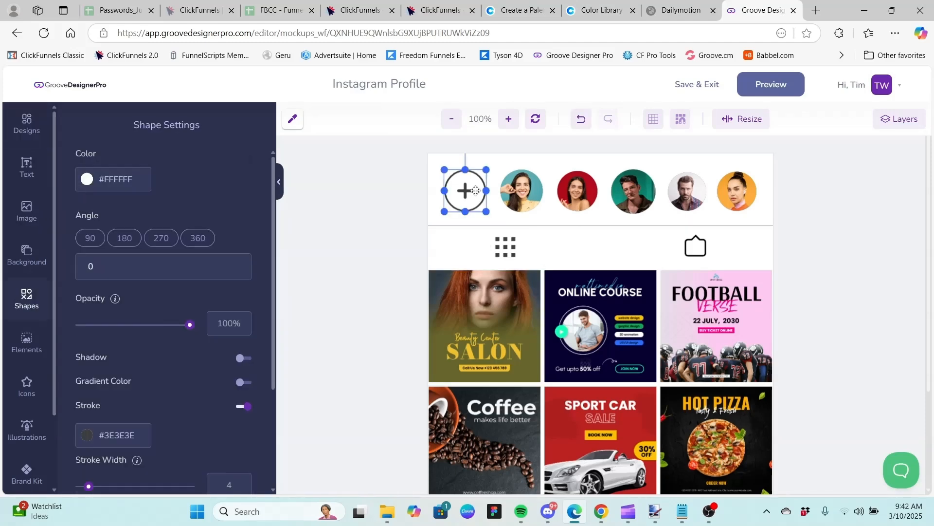
pyautogui.rightClick(520, 192)
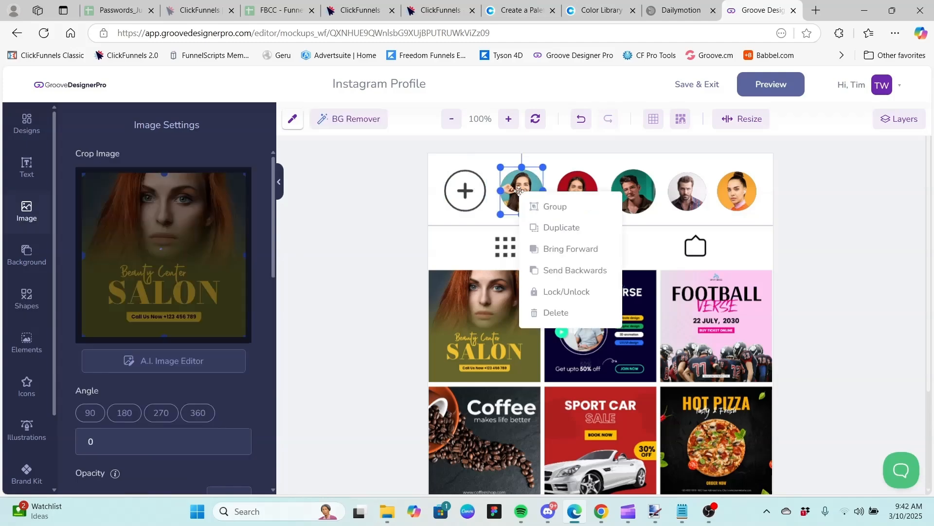
pyautogui.rightClick(469, 195)
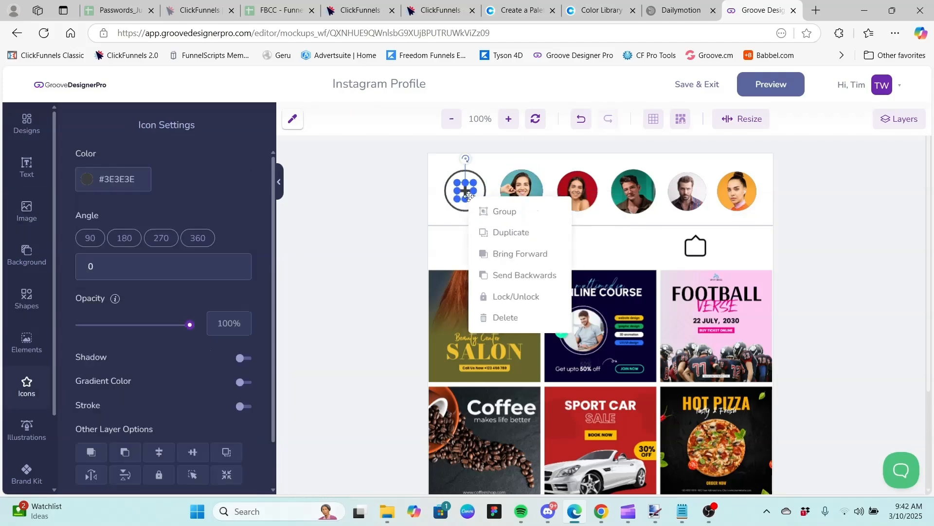
pyautogui.click(494, 168)
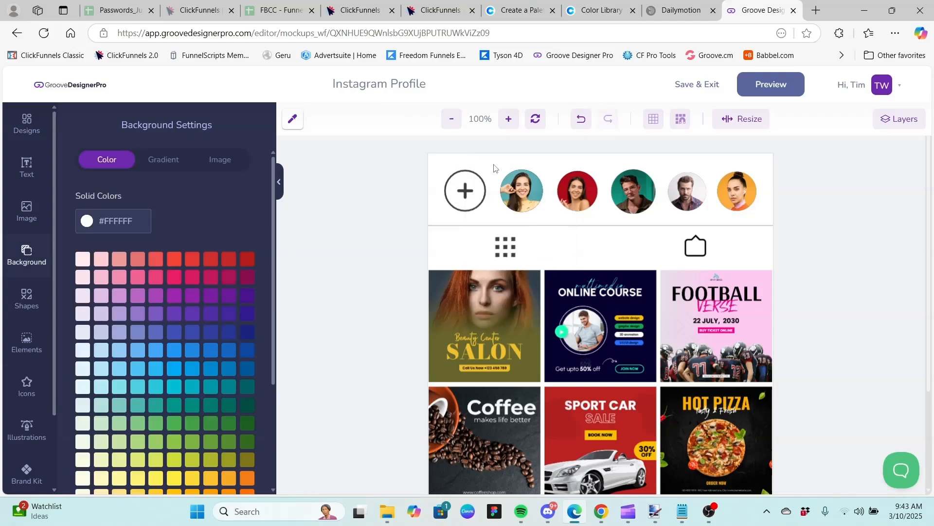
# Delete the row of profile circles, as well as the grid and tag icons with the first two rows of post images.
pyautogui.moveTo(449, 162); pyautogui.dragTo(769, 223)
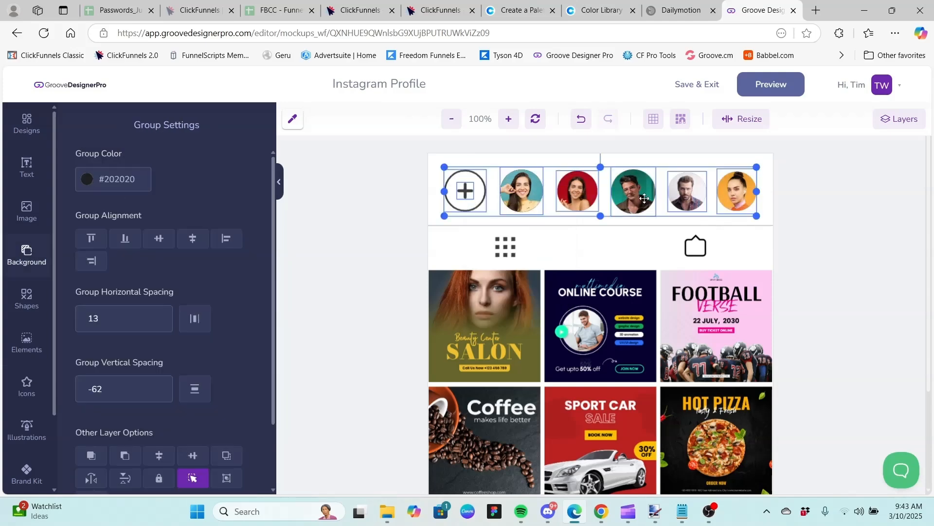
pyautogui.rightClick(645, 199)
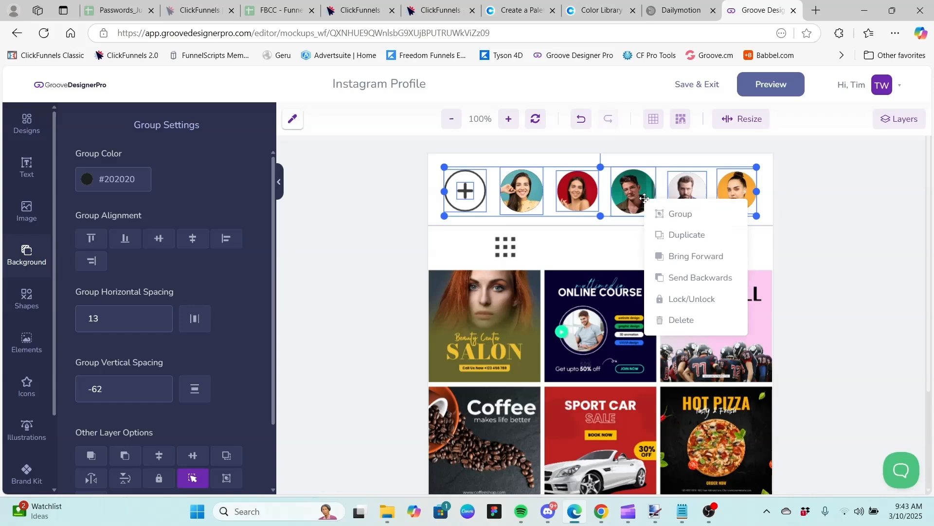
pyautogui.click(679, 316)
pyautogui.moveTo(742, 246); pyautogui.dragTo(463, 483)
pyautogui.rightClick(501, 321)
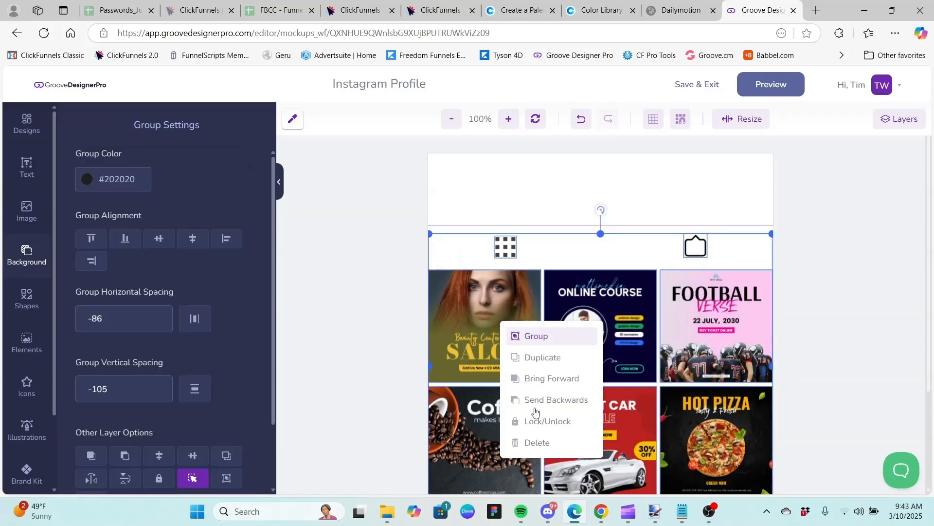
pyautogui.click(541, 442)
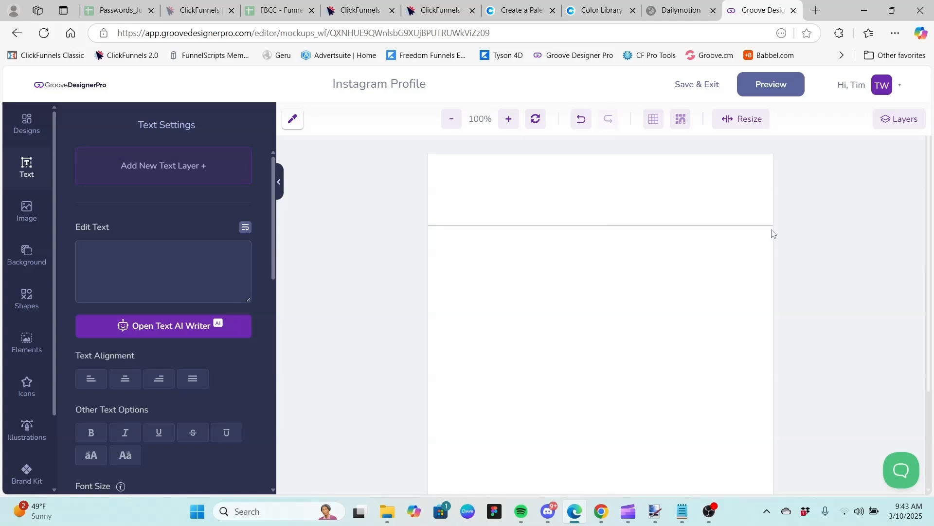
# Delete the grey divider line and the remaining row of post images with the navigation icons beneath it.
pyautogui.click(659, 225)
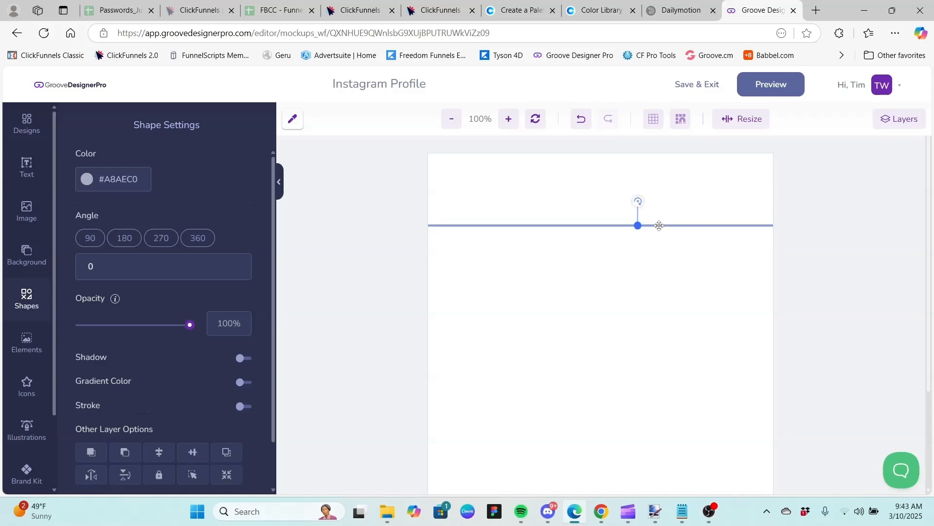
pyautogui.rightClick(660, 225)
pyautogui.click(694, 347)
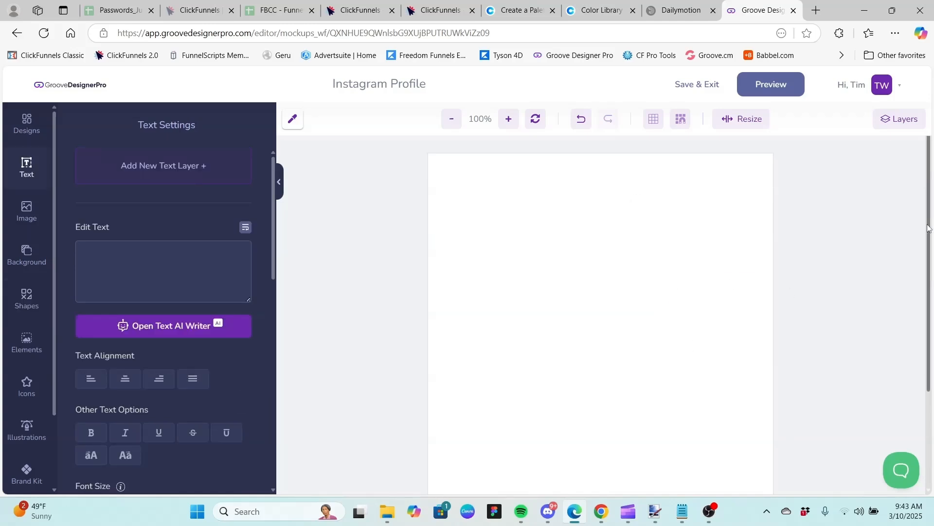
pyautogui.scroll(-3, 927, 239)
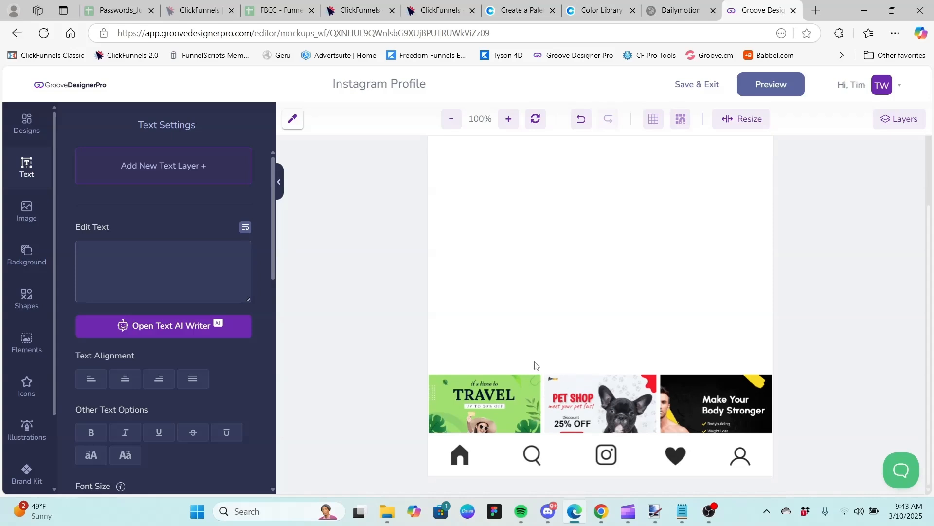
pyautogui.moveTo(443, 355); pyautogui.dragTo(767, 475)
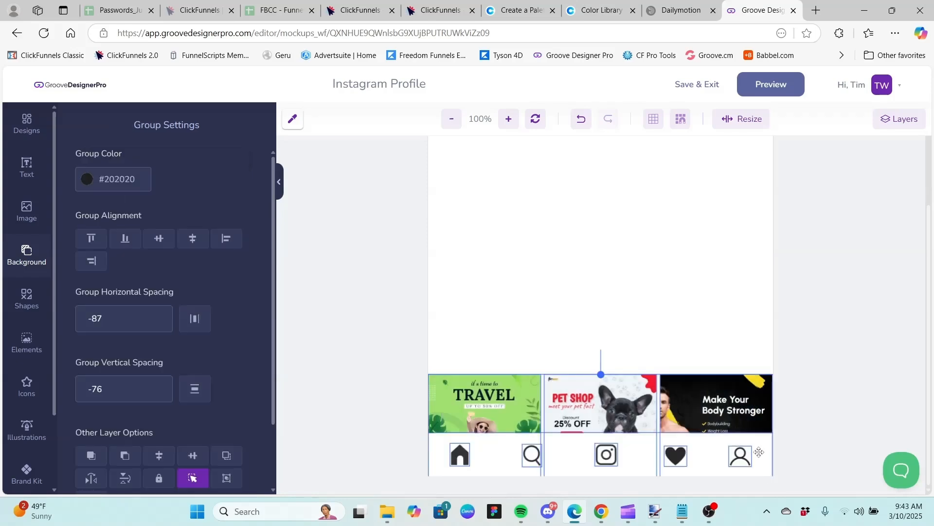
pyautogui.rightClick(724, 414)
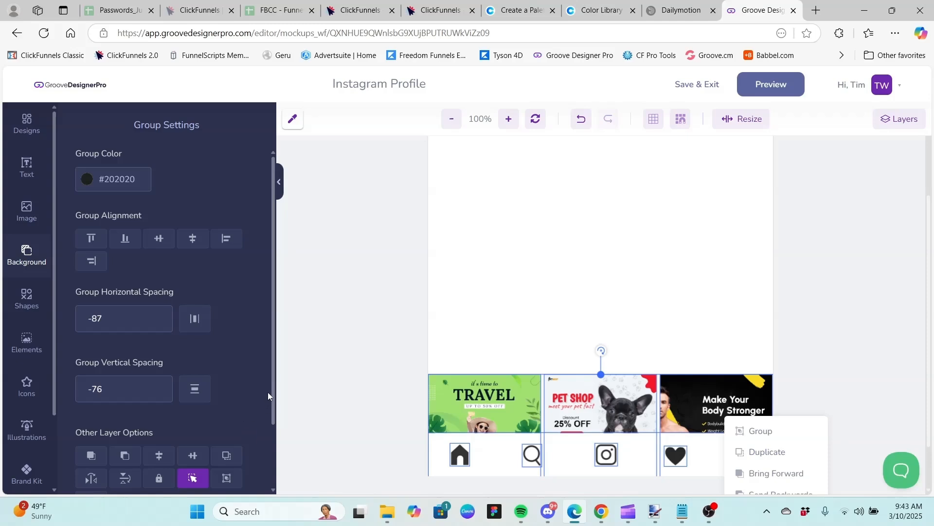
pyautogui.moveTo(275, 387); pyautogui.dragTo(275, 436)
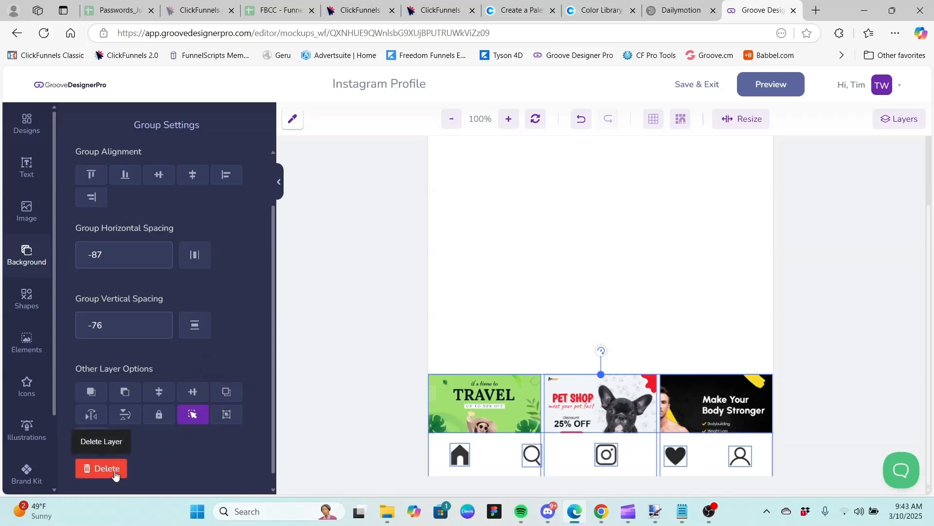
pyautogui.click(114, 471)
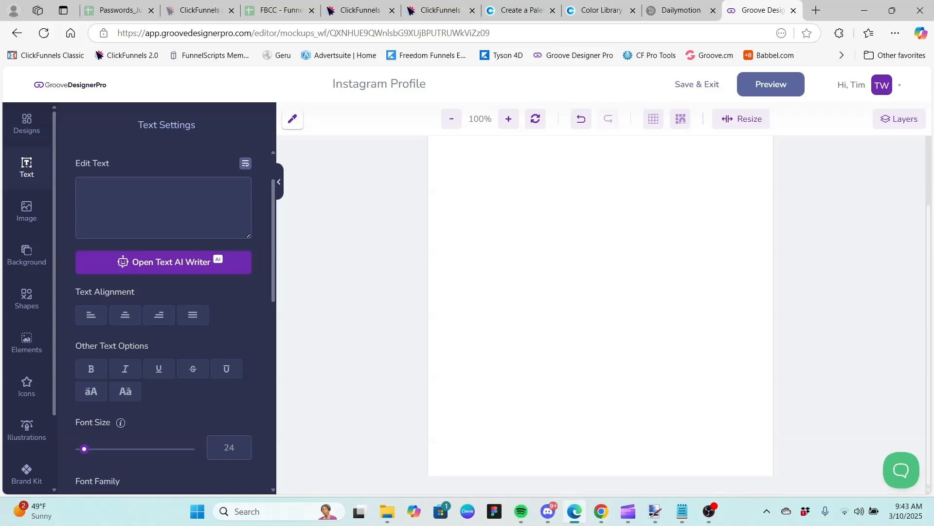
# Place the saved Sand Creek Realty cover from the custom graphics onto the blank tablet canvas.
pyautogui.moveTo(929, 353); pyautogui.dragTo(928, 274)
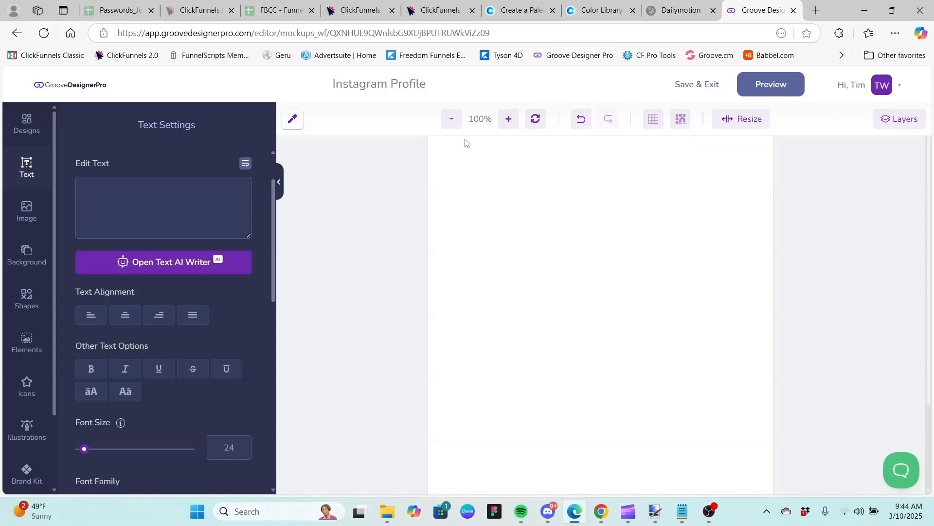
pyautogui.click(452, 120)
pyautogui.click(452, 121)
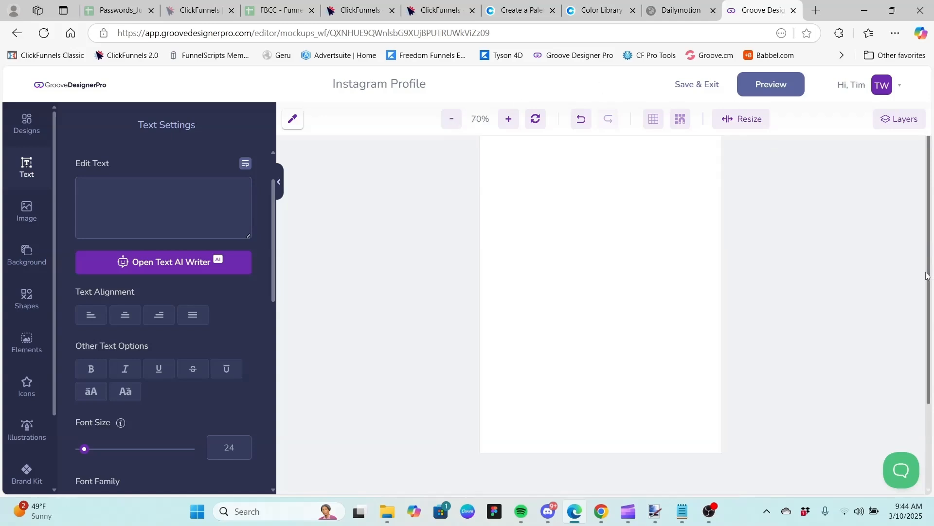
pyautogui.moveTo(929, 281); pyautogui.dragTo(928, 268)
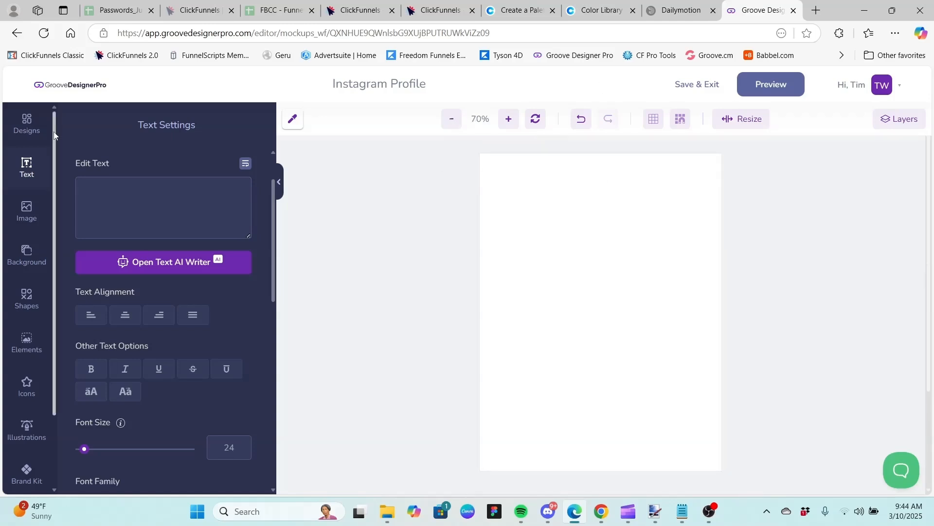
pyautogui.click(27, 124)
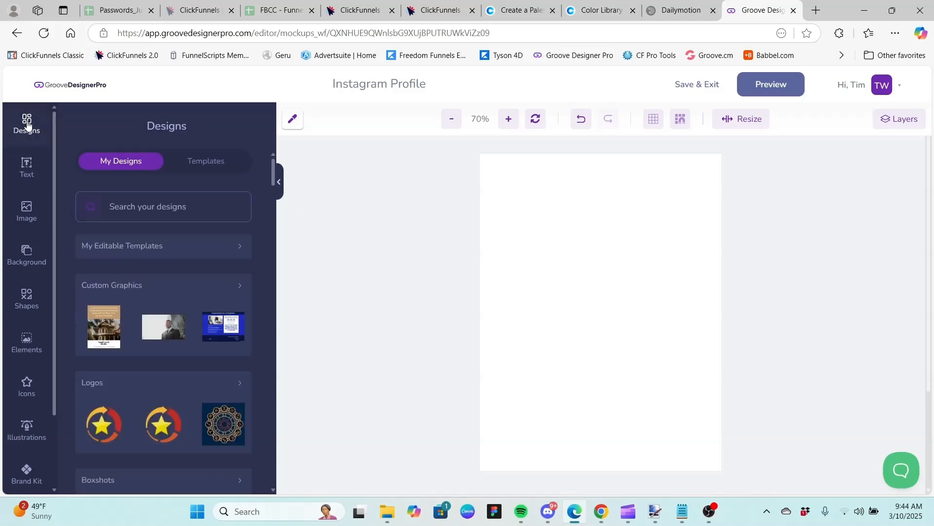
pyautogui.moveTo(147, 428)
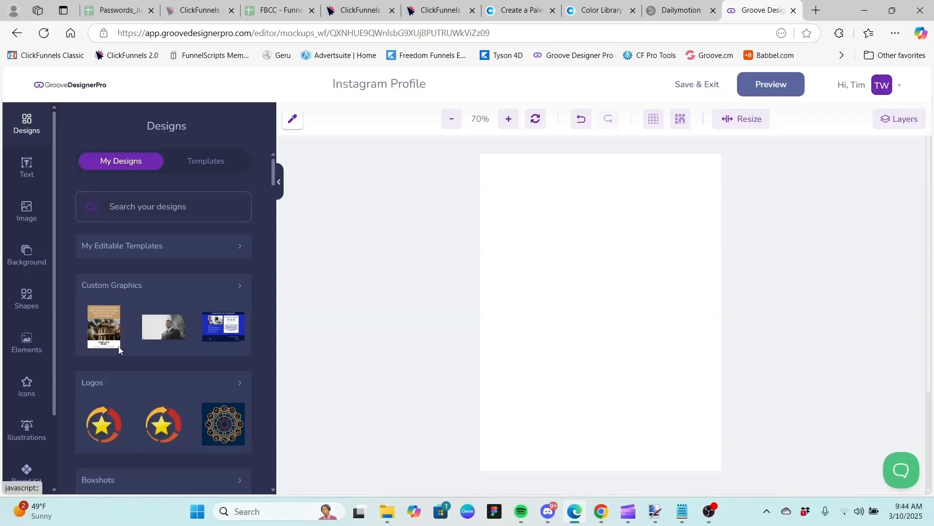
pyautogui.moveTo(115, 338)
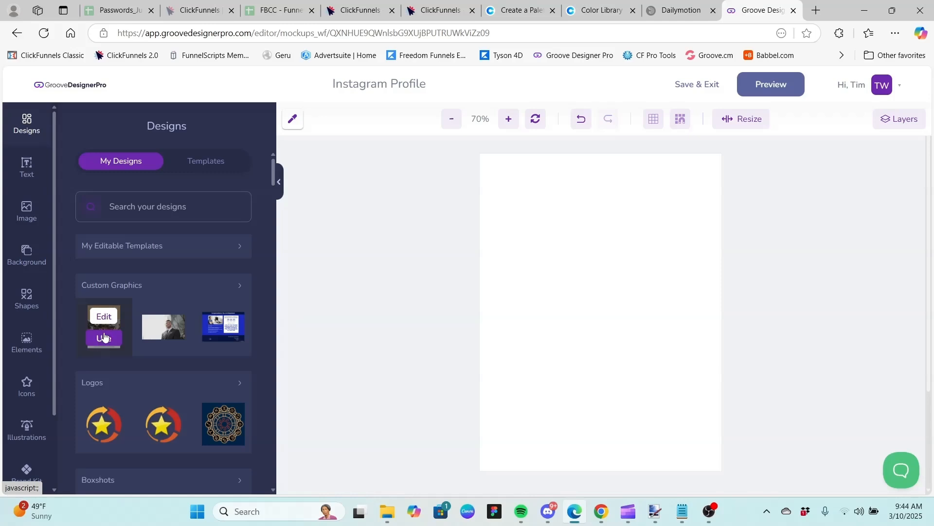
pyautogui.click(104, 337)
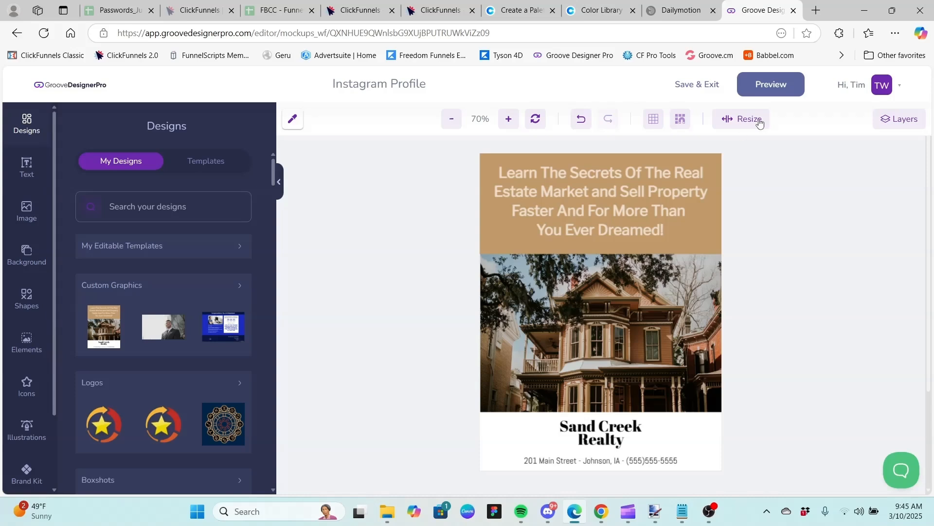
# Preview the cover in the tablet mockup, then save the tablet image and exit its editor.
pyautogui.click(779, 84)
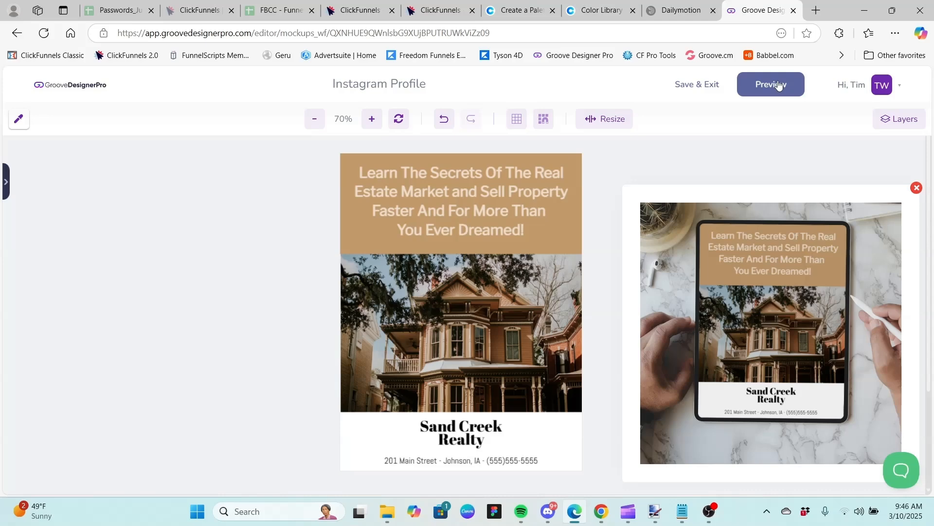
pyautogui.click(917, 188)
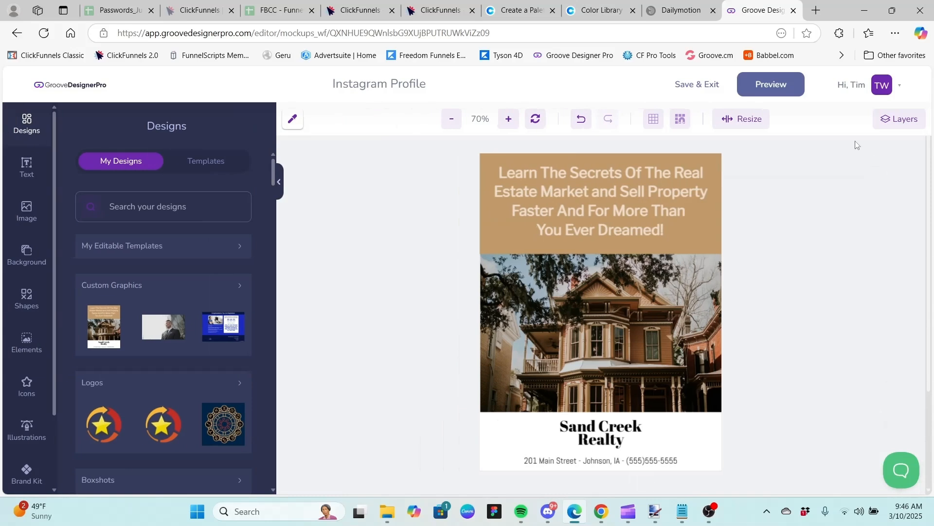
pyautogui.click(697, 86)
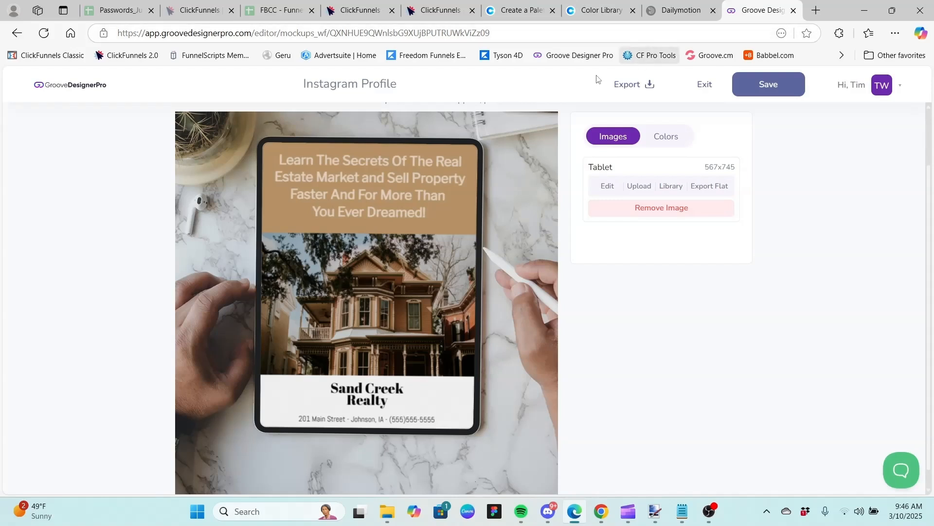
# Rename the mockup "Sand Creek - comp" and save it.
pyautogui.click(404, 87)
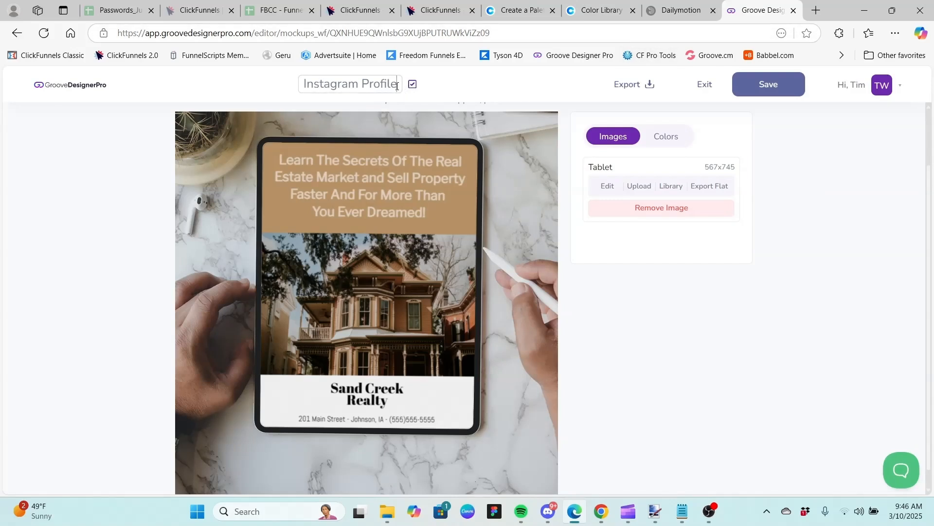
pyautogui.press('BackSpace')
pyautogui.press('BackSpace')
pyautogui.press('BackSpace')
pyautogui.press('BackSpace')
pyautogui.press('BackSpace')
pyautogui.press('BackSpace')
pyautogui.press('BackSpace')
pyautogui.press('BackSpace')
pyautogui.press('BackSpace')
pyautogui.press('BackSpace')
pyautogui.press('BackSpace')
pyautogui.press('BackSpace')
pyautogui.press('BackSpace')
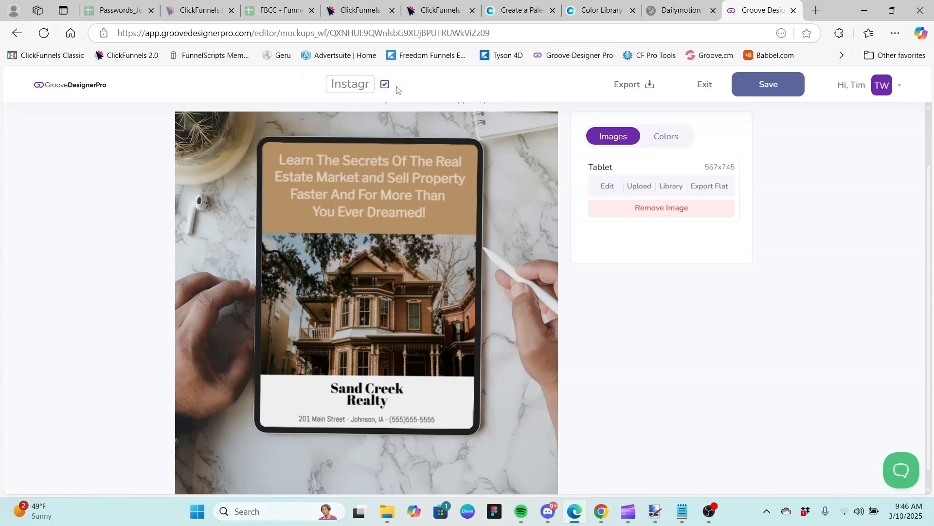
pyautogui.press('BackSpace')
pyautogui.press('BackSpace')
pyautogui.press('BackSpace')
pyautogui.press('BackSpace')
pyautogui.write('SAnd')
pyautogui.press('BackSpace')
pyautogui.press('BackSpace')
pyautogui.press('BackSpace')
pyautogui.press('BackSpace')
pyautogui.press('BackSpace')
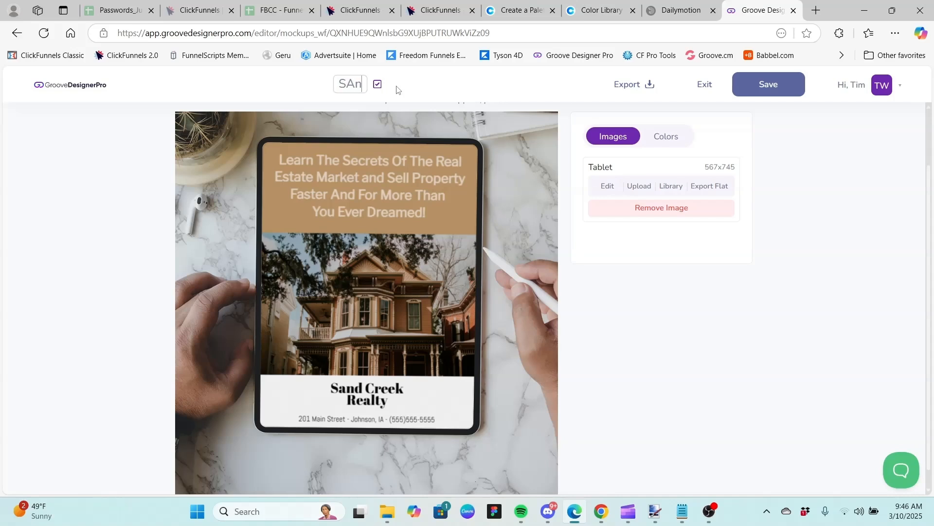
pyautogui.write('Sa')
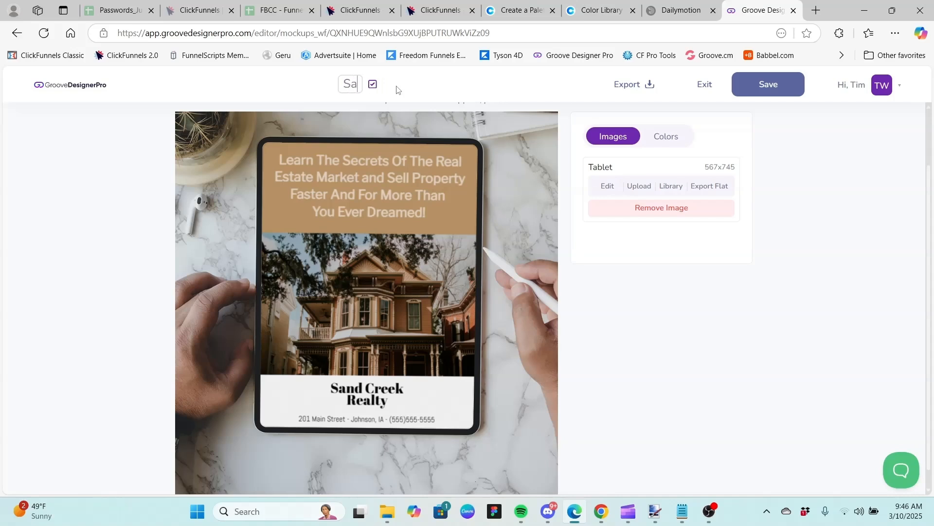
pyautogui.write('nd Cr')
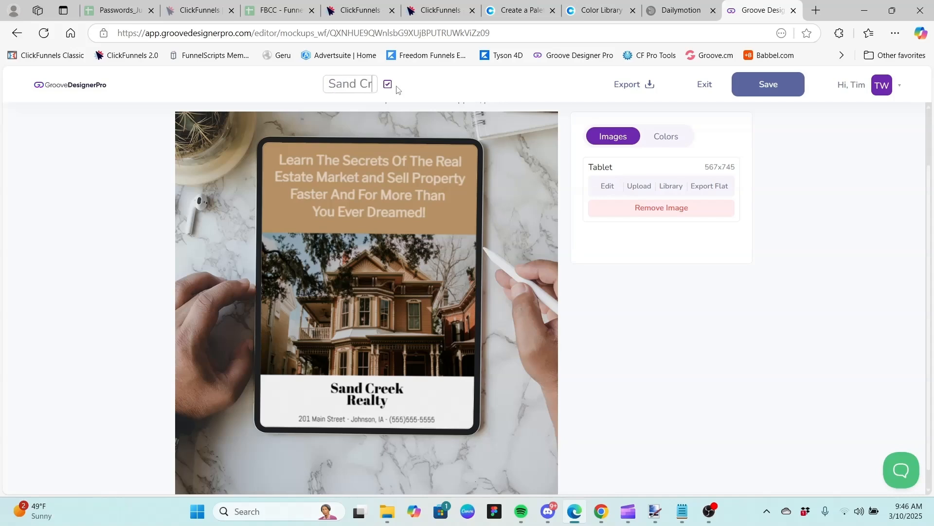
pyautogui.write('eek - ')
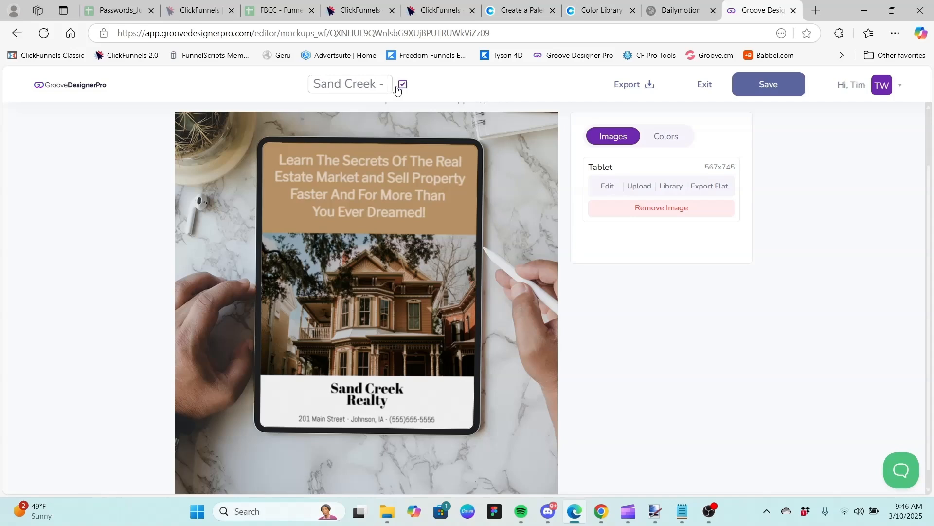
pyautogui.write('comp')
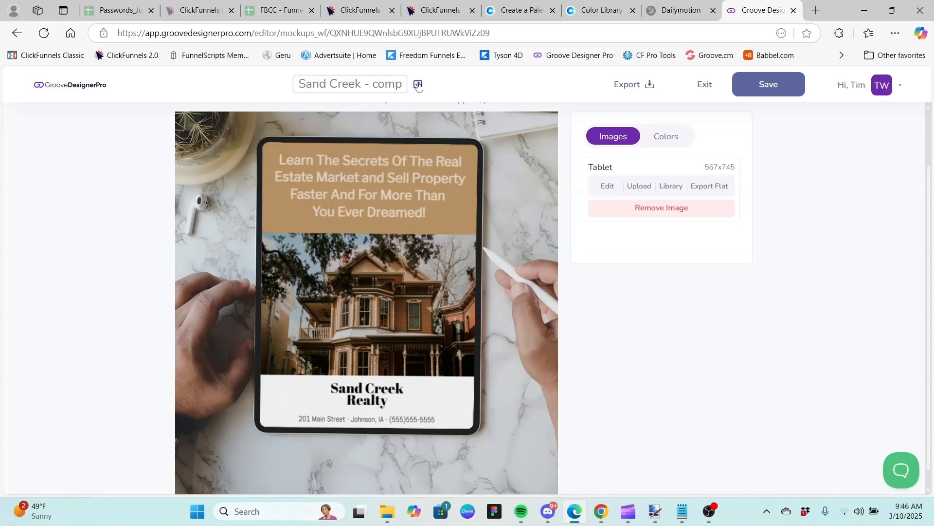
pyautogui.click(418, 85)
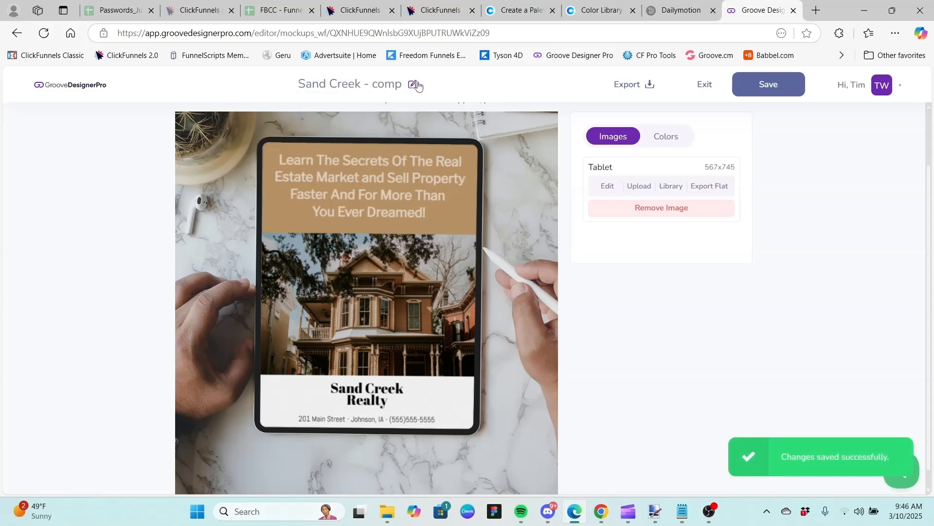
pyautogui.click(761, 94)
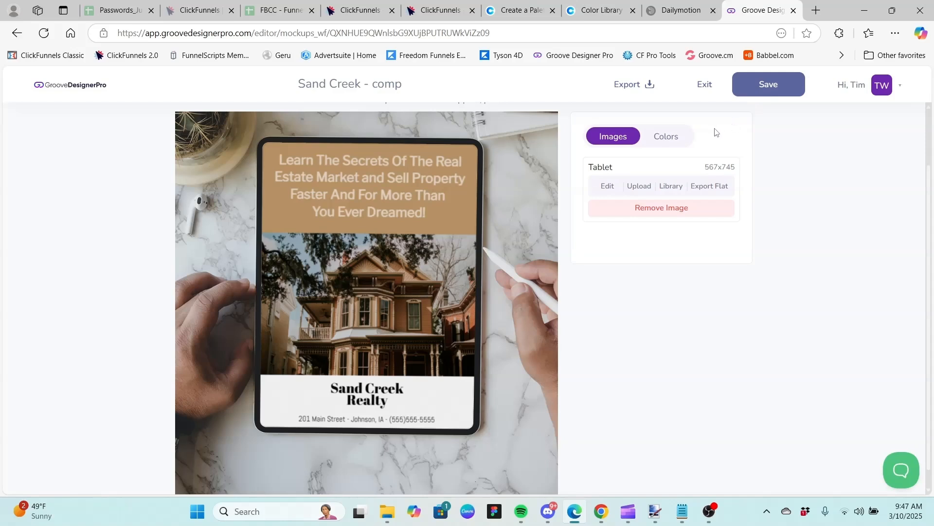
# Check the mockup's color options and export the mockup as a PNG at 96 DPI without a watermark.
pyautogui.click(671, 135)
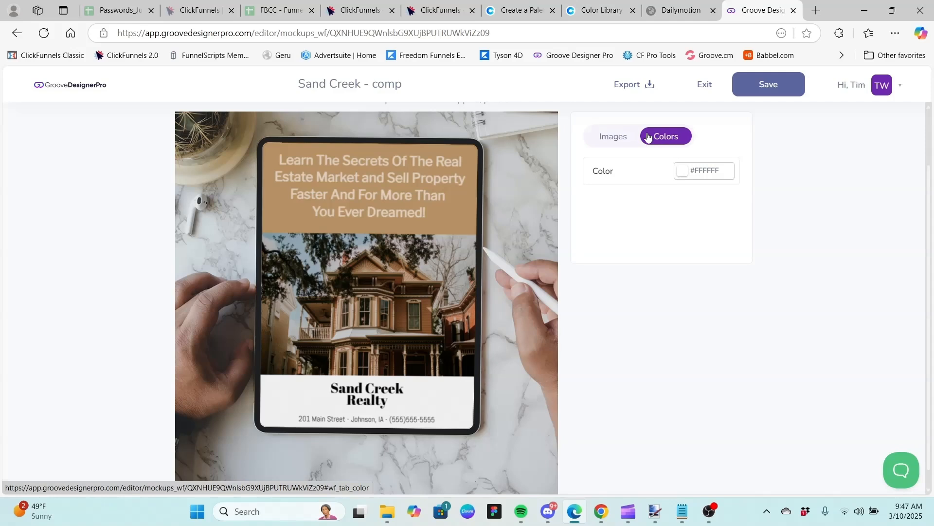
pyautogui.click(613, 140)
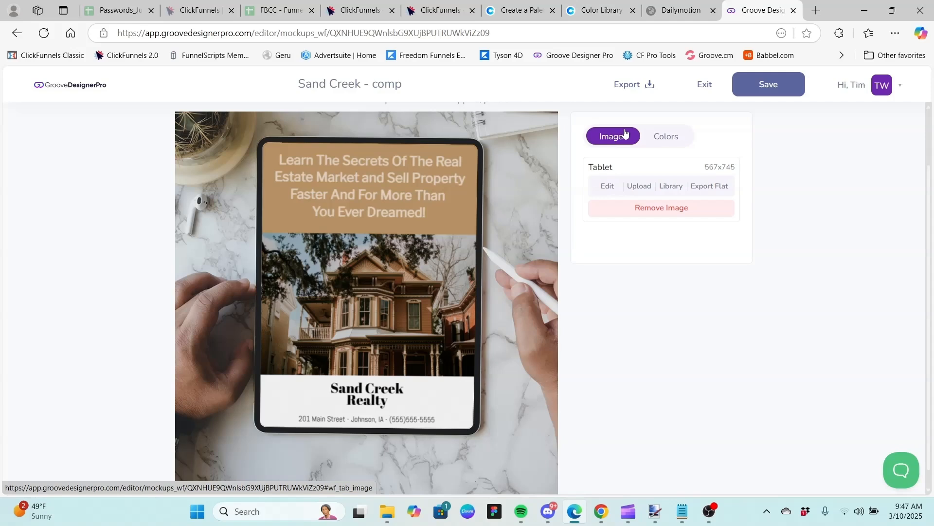
pyautogui.click(644, 89)
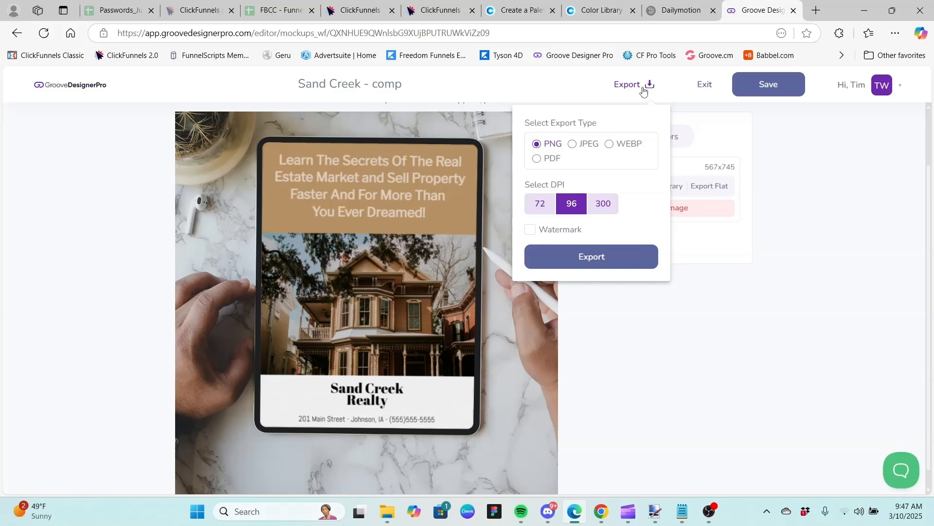
pyautogui.click(563, 261)
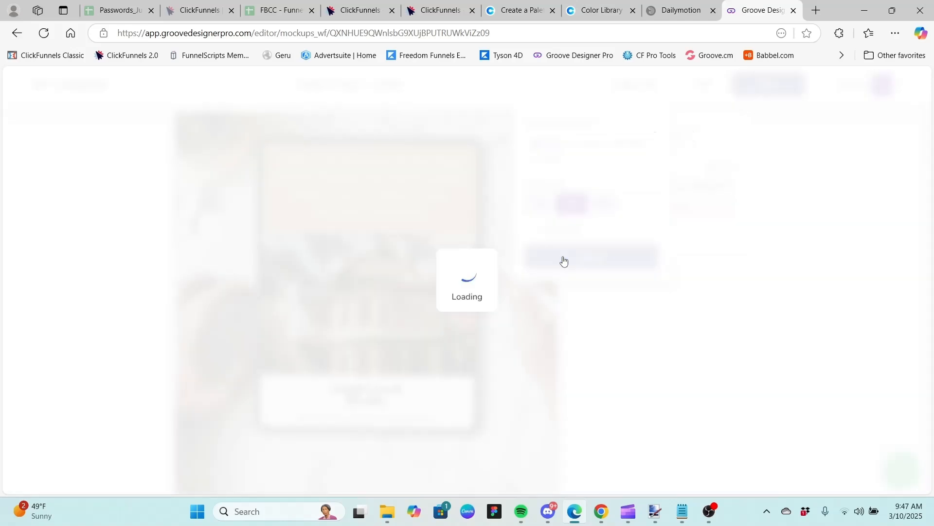